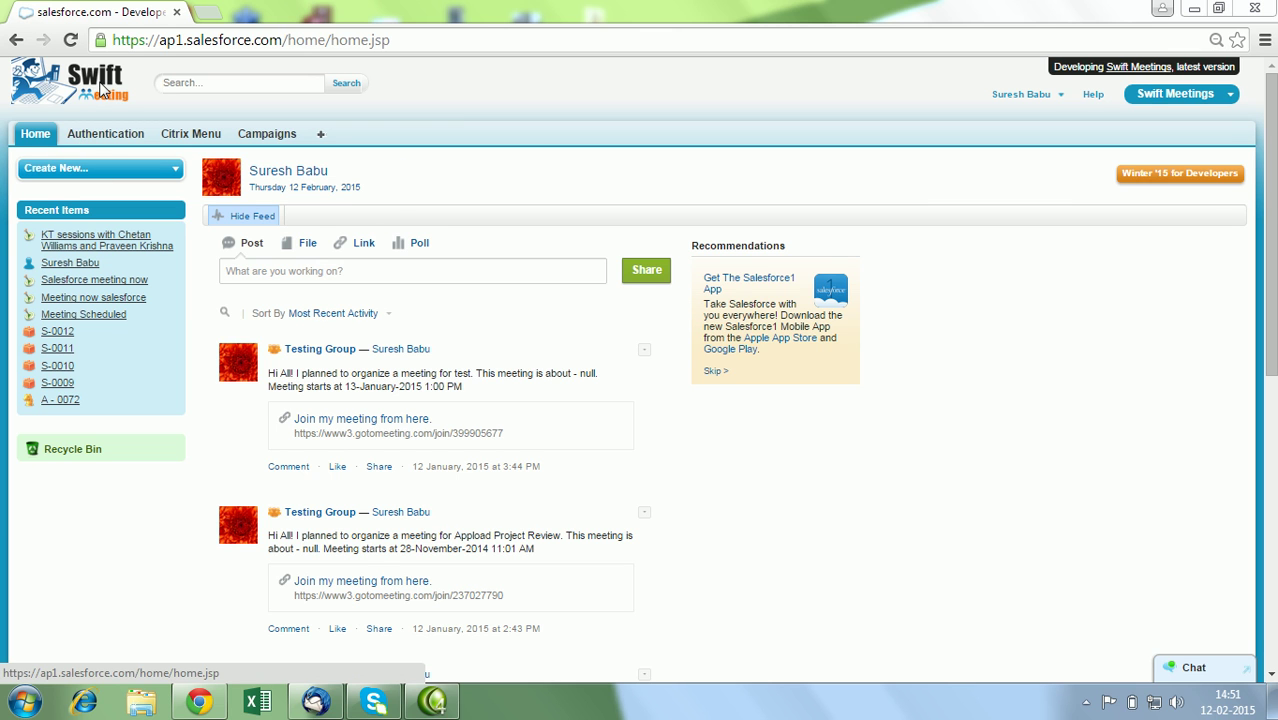
# Go to the Authentication tab listing the signed-in GoToMeeting, GoToWebinar, Facebook, Twitter and LinkedIn accounts.
pyautogui.click(106, 140)
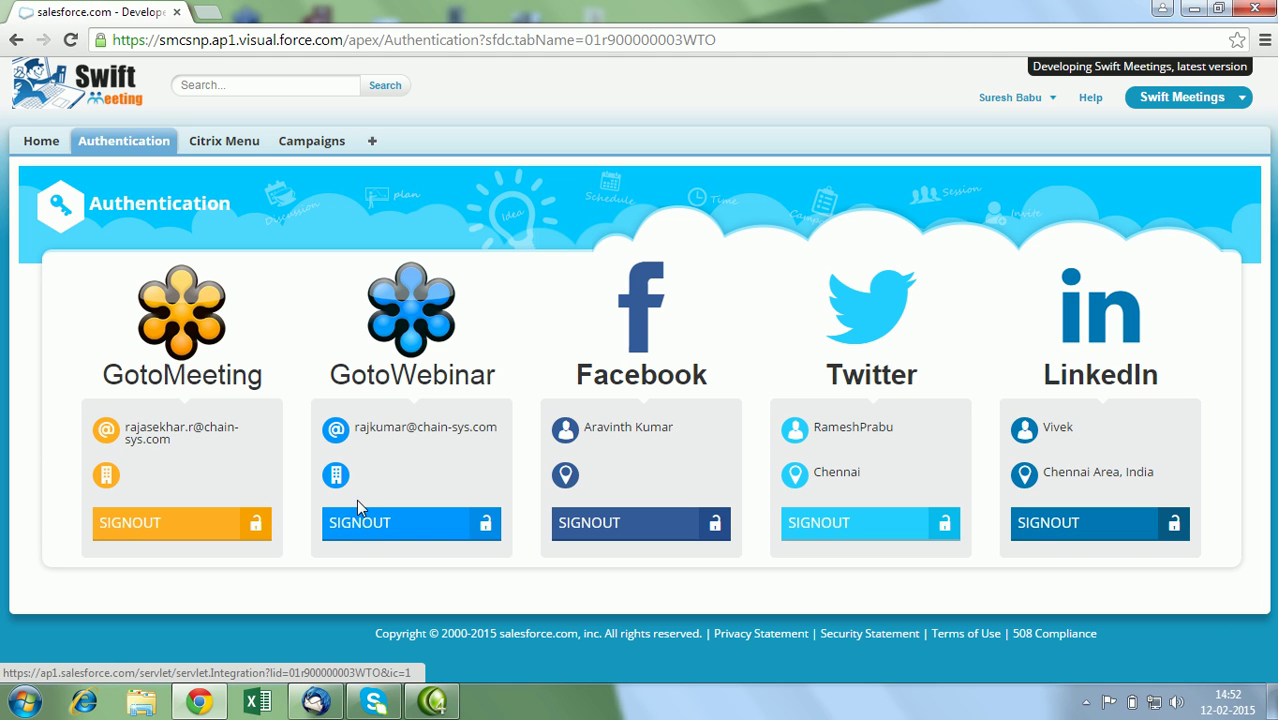
# Sign out of the GoToWebinar account and bring up its login page to reconnect.
pyautogui.click(358, 530)
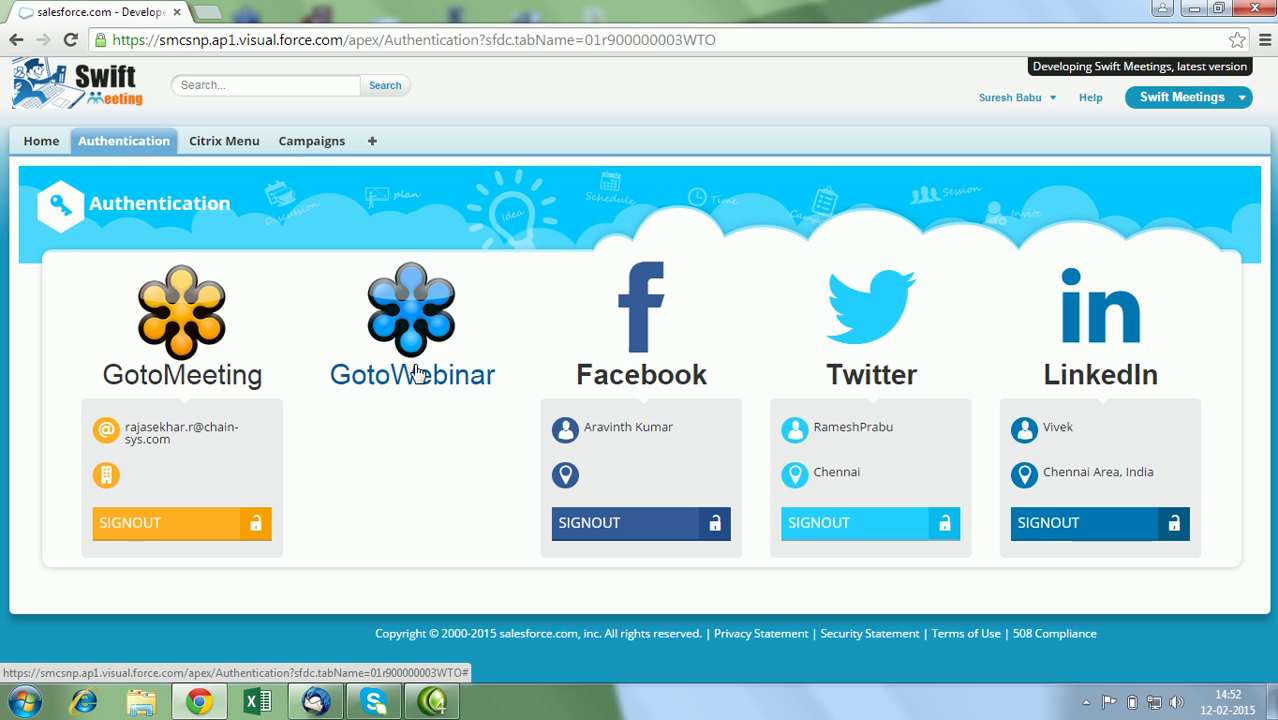
pyautogui.click(418, 384)
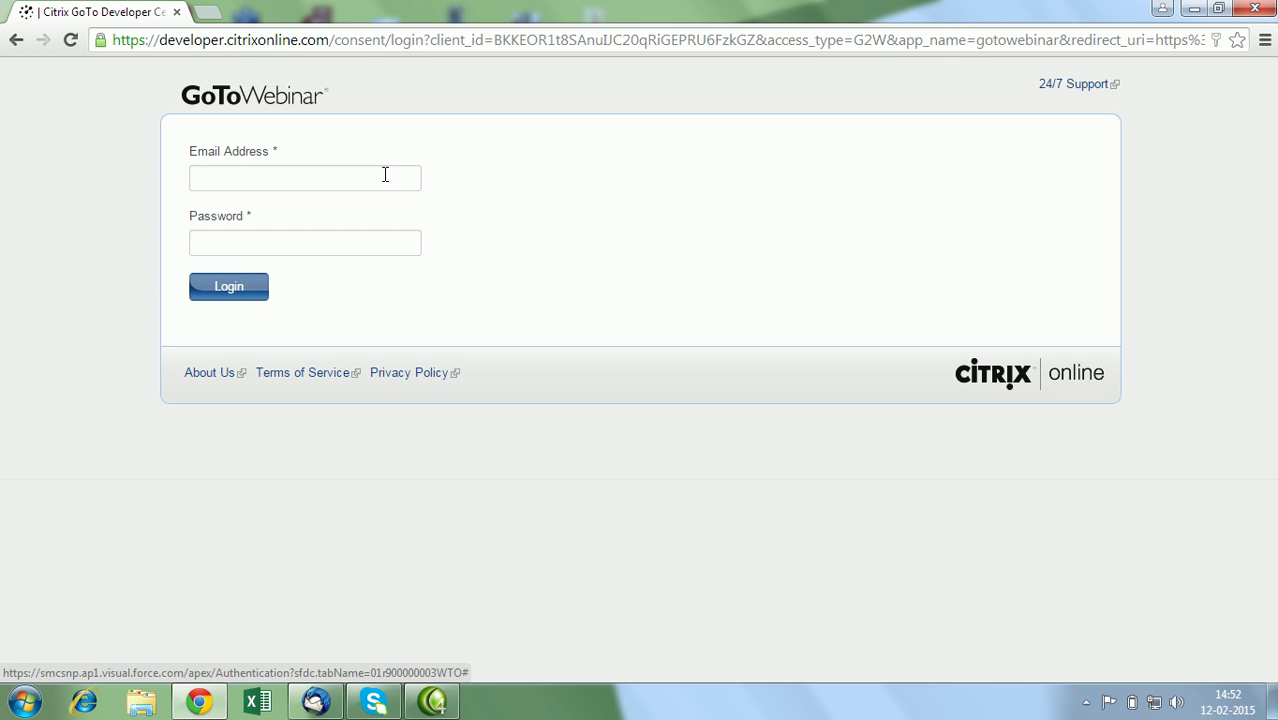
# Log in to GoToWebinar with the saved e-mail address and the account password.
pyautogui.click(385, 175)
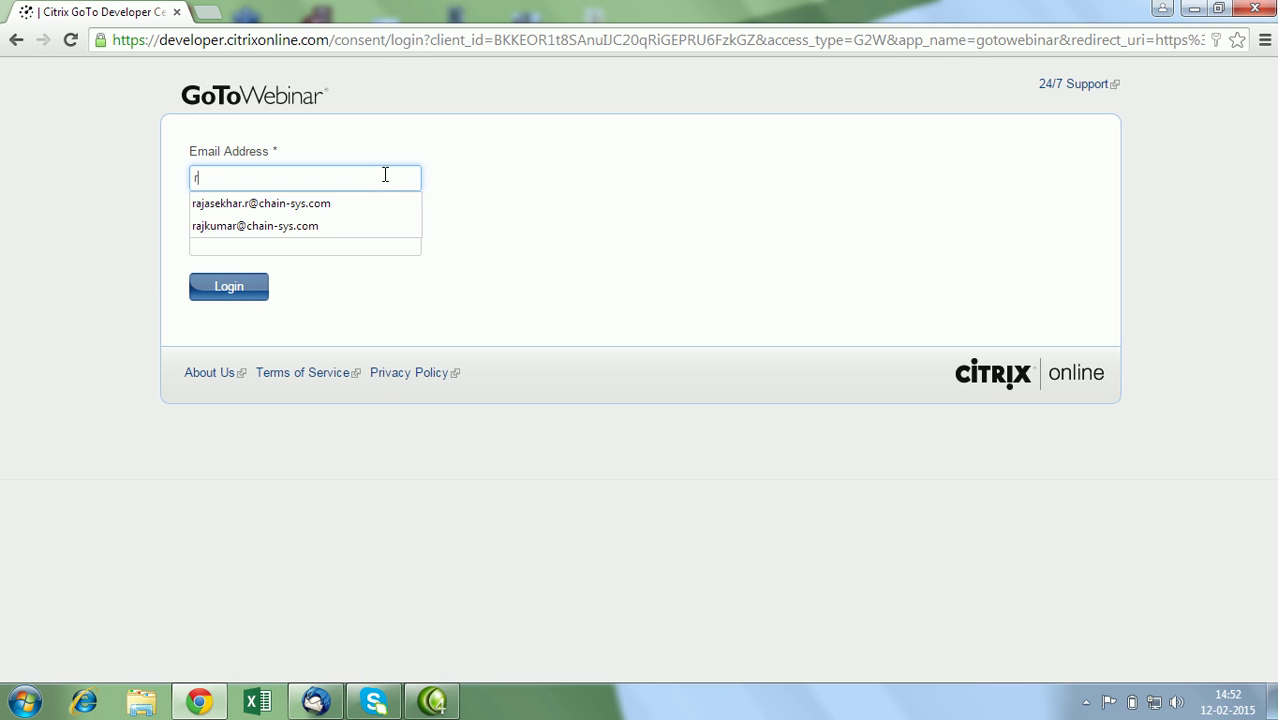
pyautogui.click(320, 228)
pyautogui.click(309, 239)
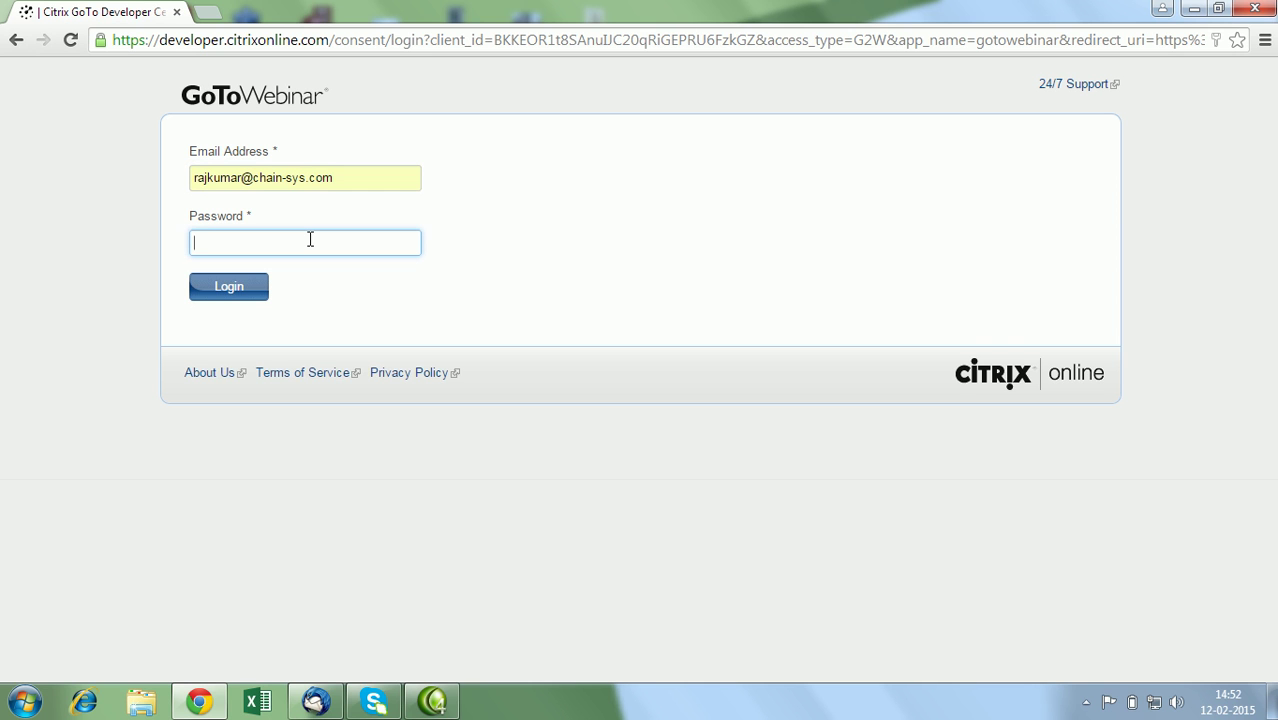
pyautogui.write('••••••••••••••')
pyautogui.click(229, 288)
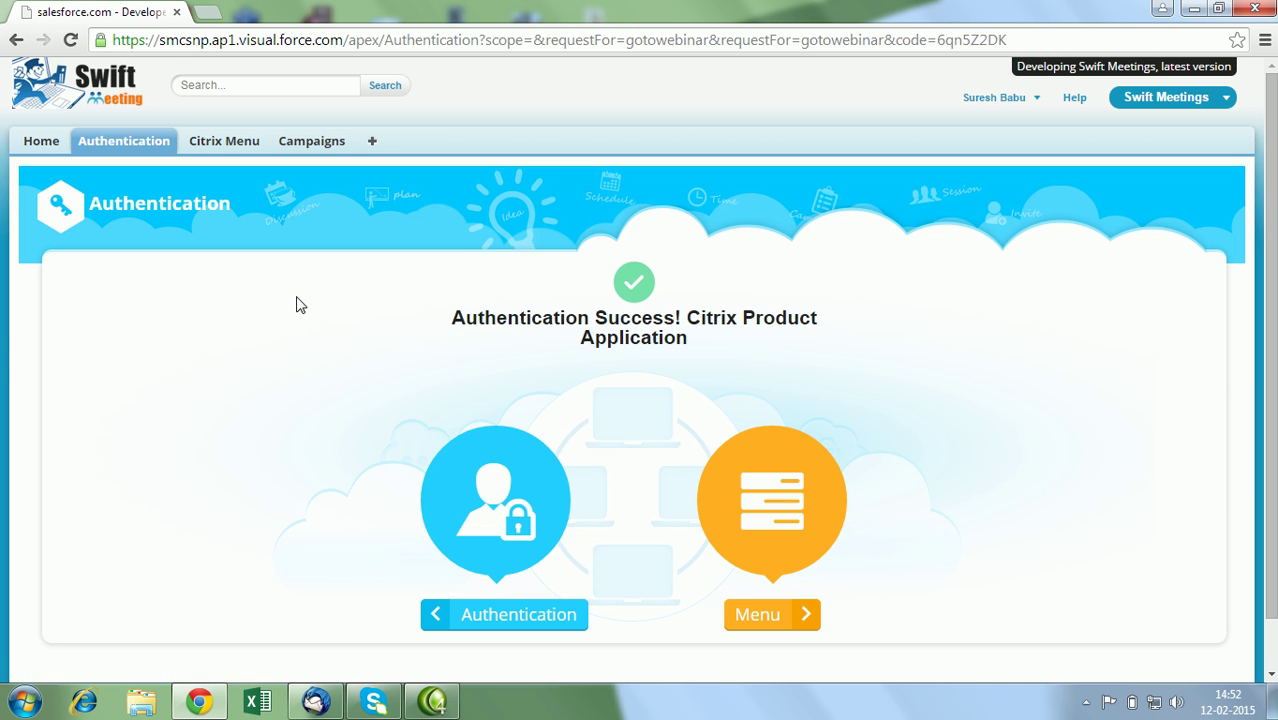
# Return from the Authentication Success page to the accounts page, then open the Citrix Menu hub.
pyautogui.moveTo(1271, 322); pyautogui.dragTo(1271, 362)
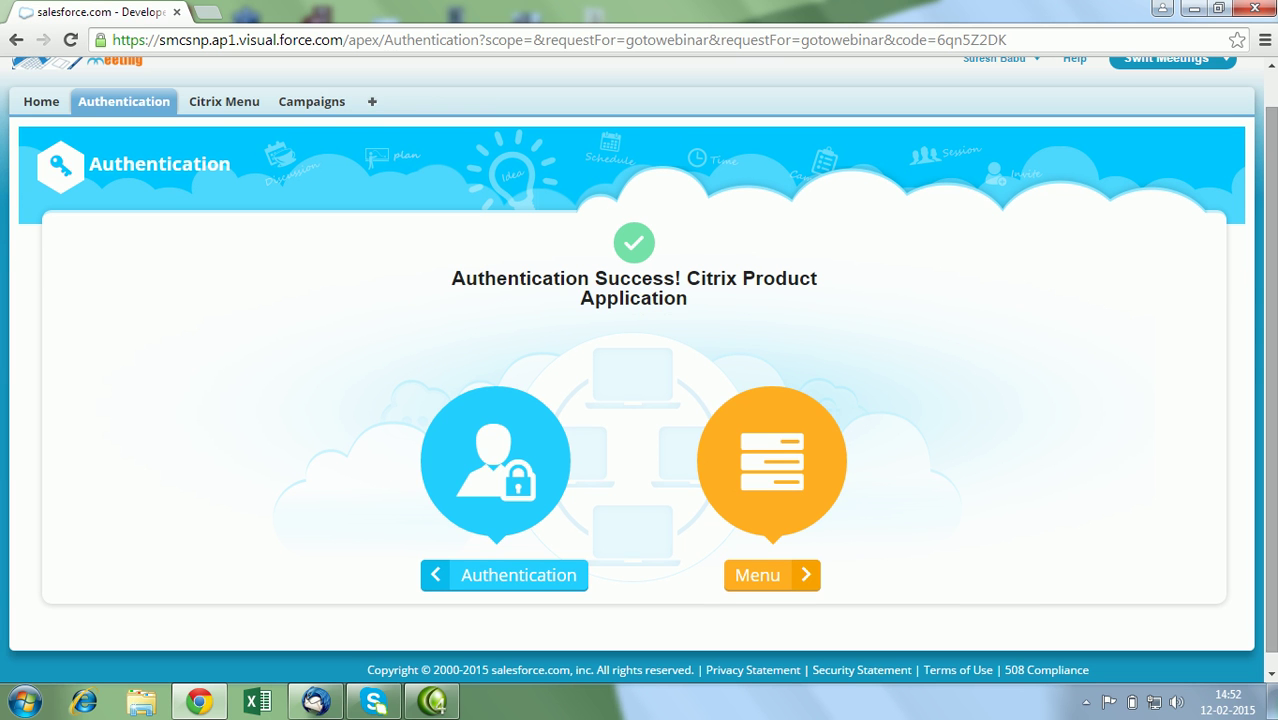
pyautogui.click(476, 576)
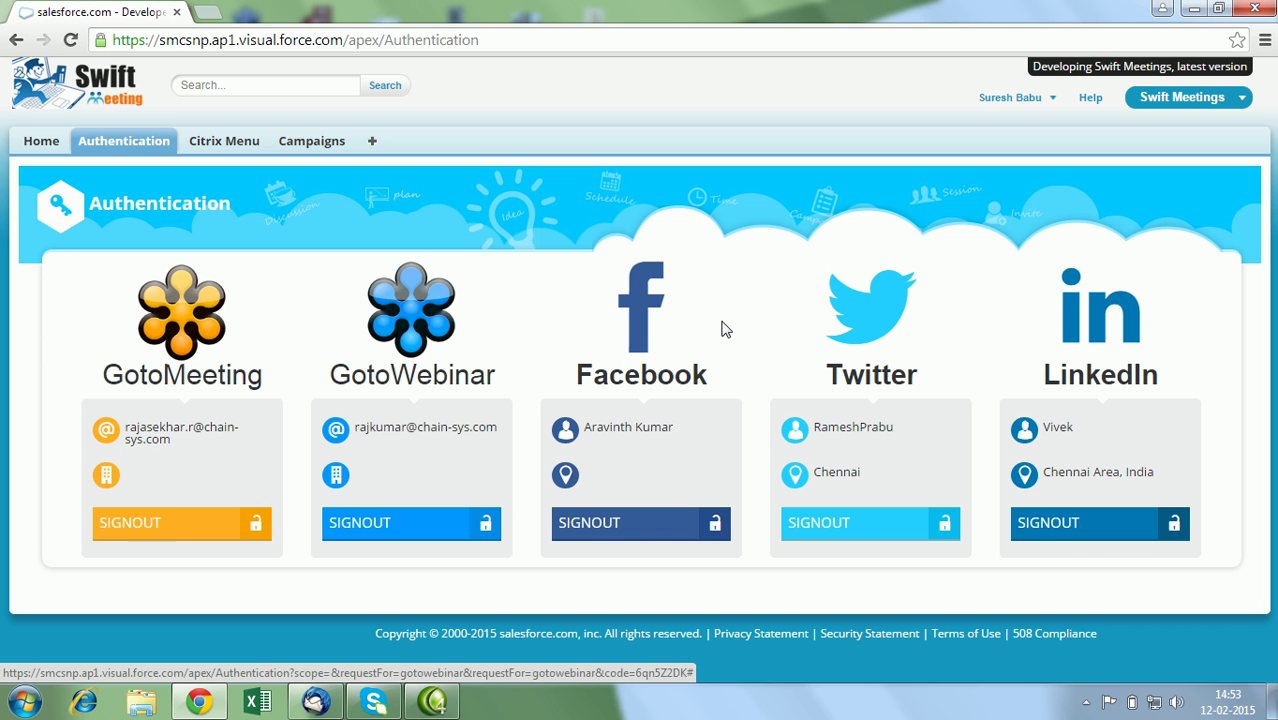
pyautogui.click(222, 144)
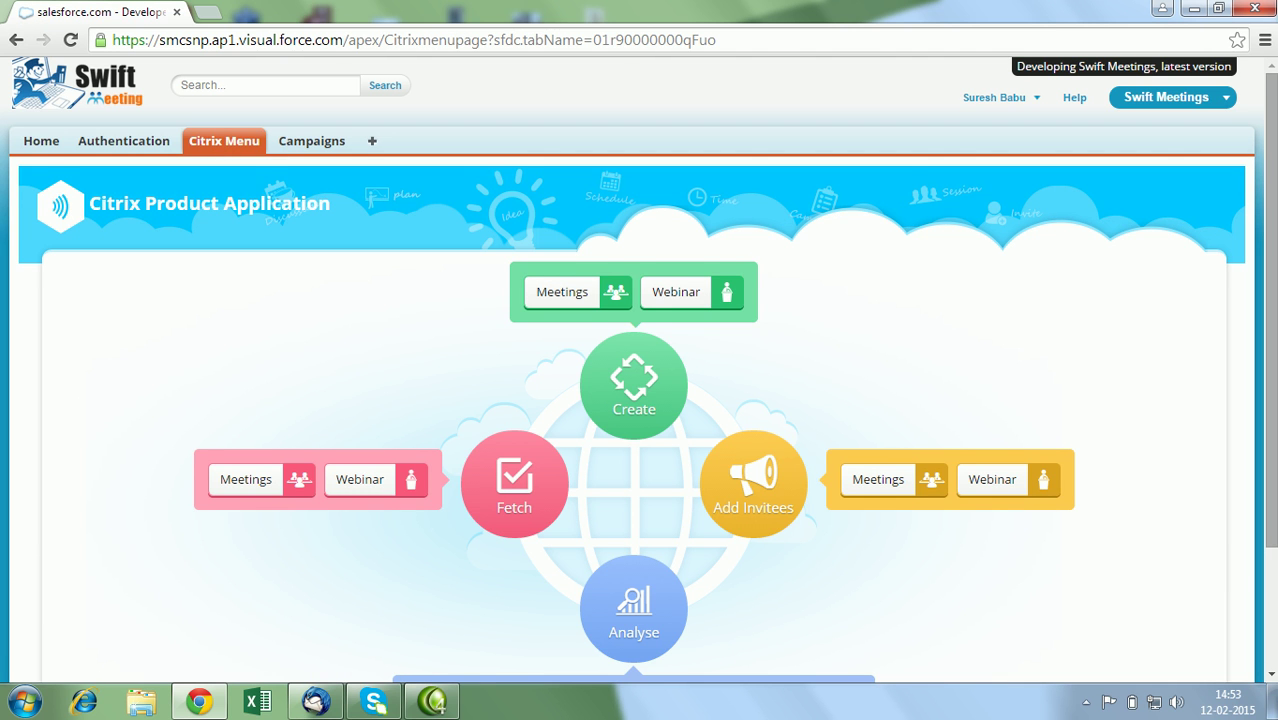
# Start a new GoToMeeting meeting from Meetings above the Create option.
pyautogui.scroll(-2, 789, 432)
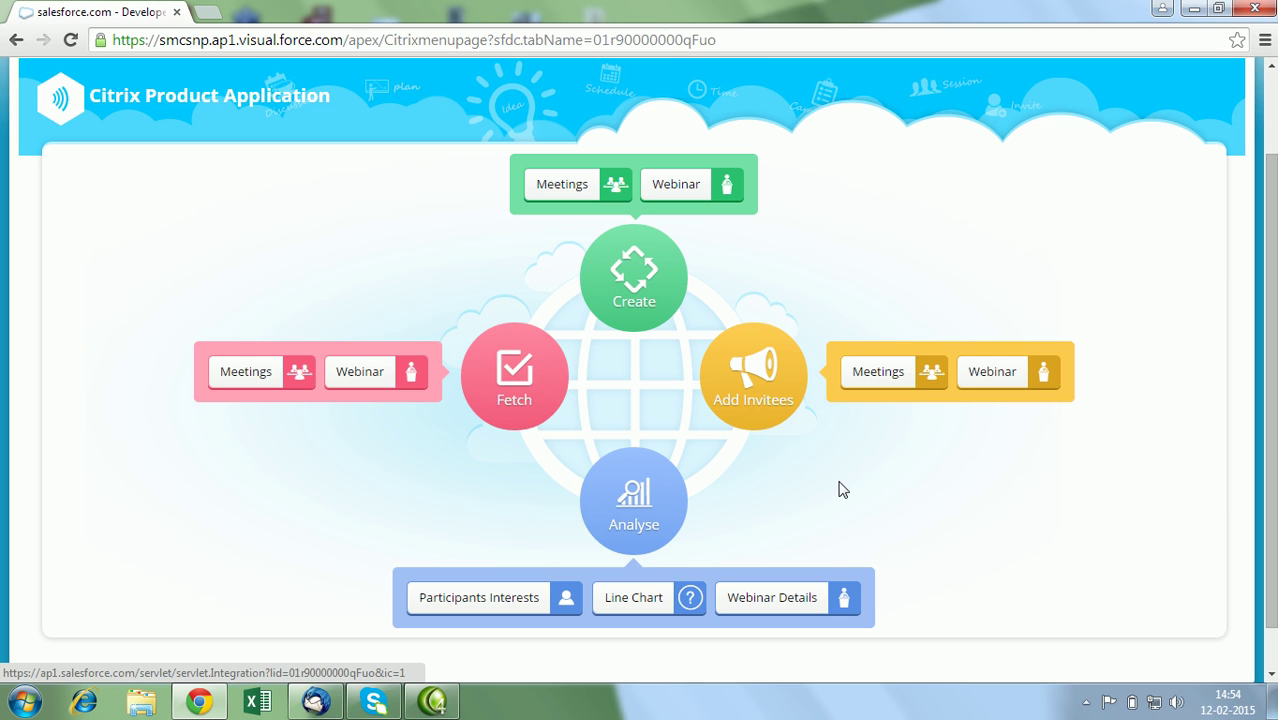
pyautogui.click(545, 196)
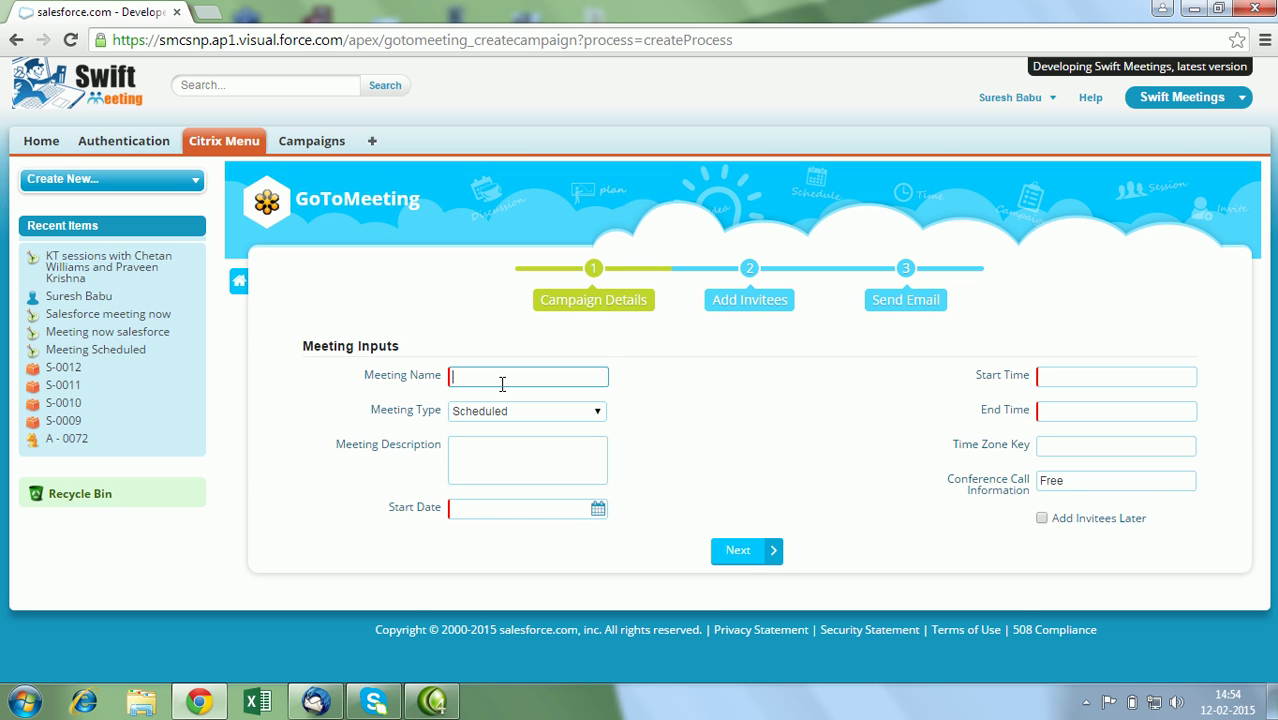
# Name the meeting 'Salesforce Meet', schedule it 22/2/2015 from 9:00 to 11:00, and continue.
pyautogui.write('Salesforce Meet')
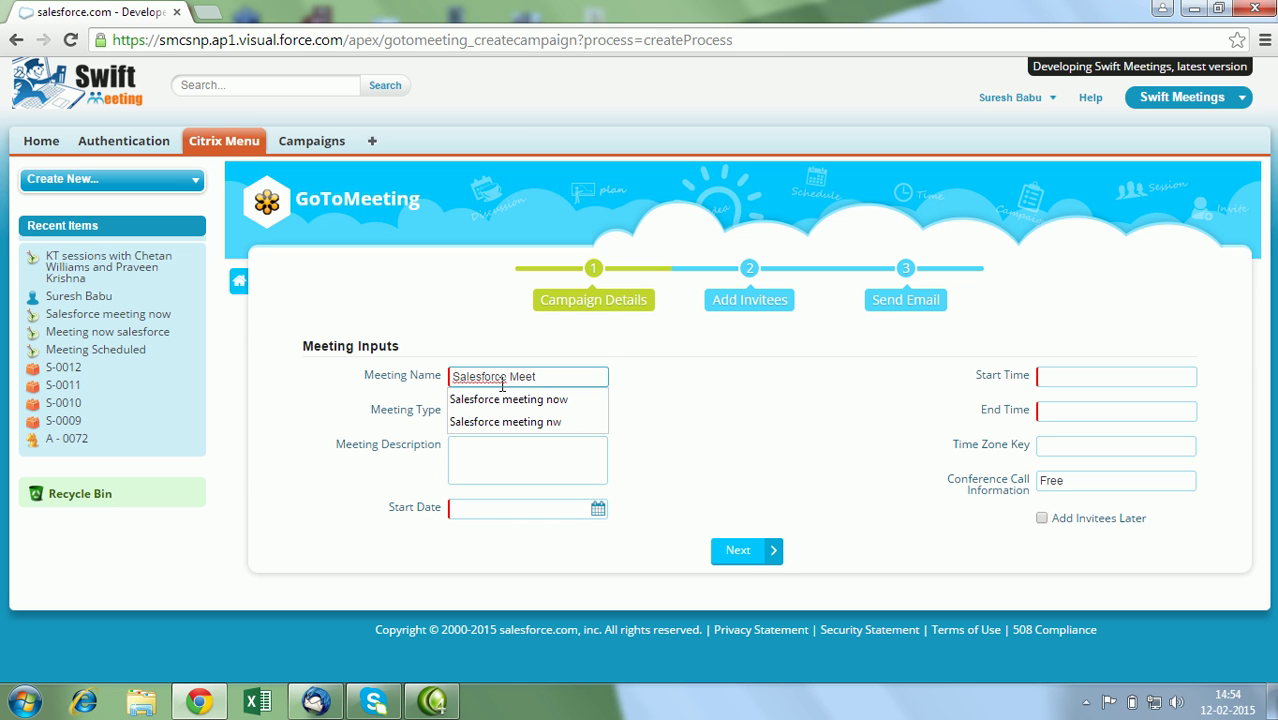
pyautogui.click(752, 418)
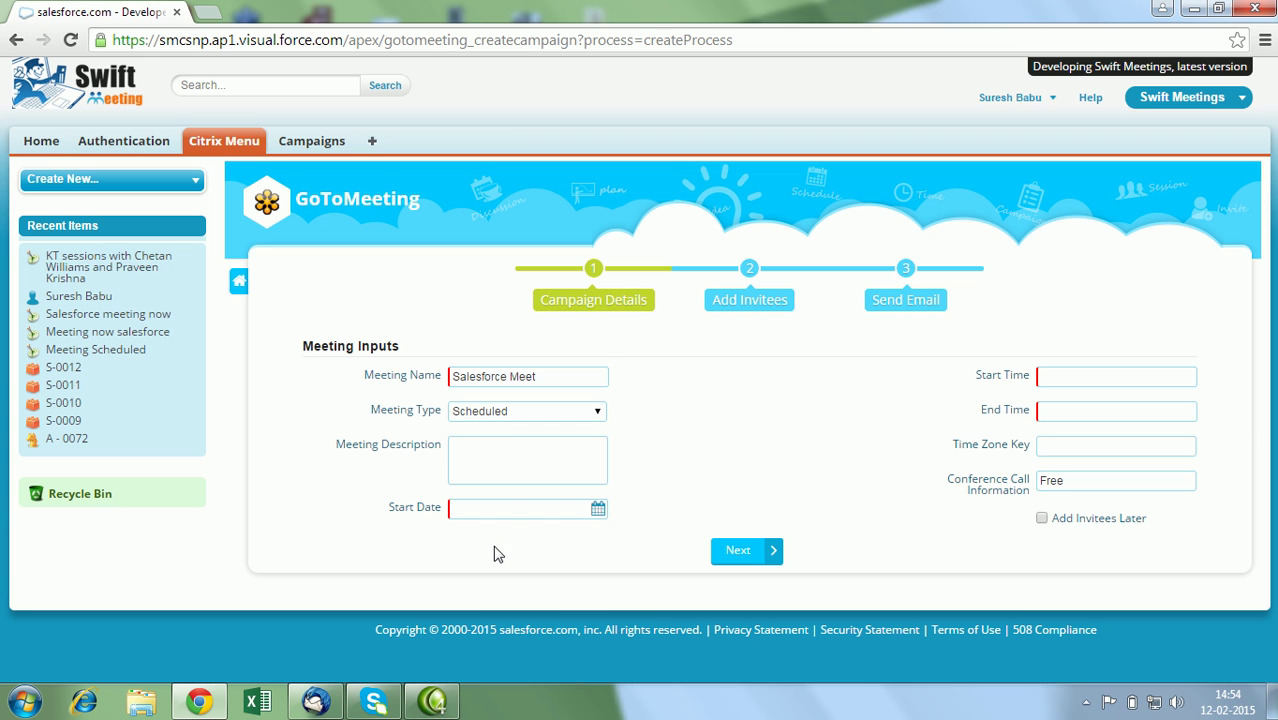
pyautogui.click(506, 512)
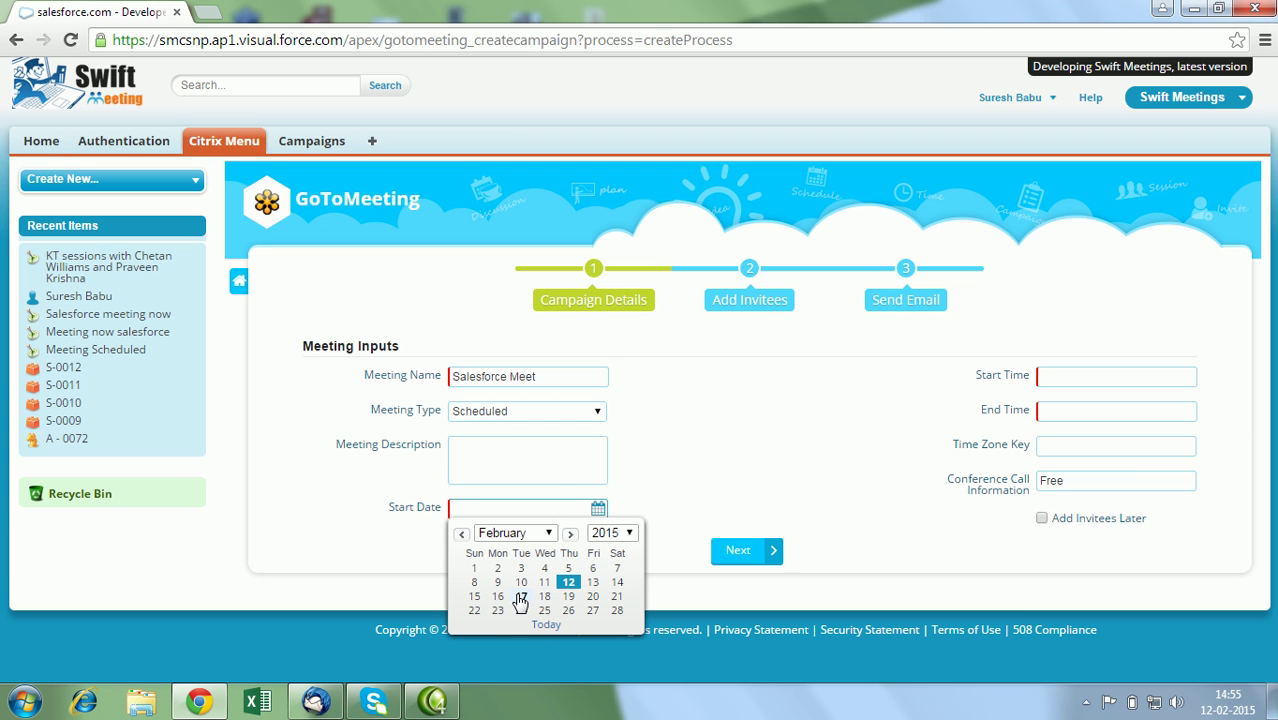
pyautogui.click(474, 610)
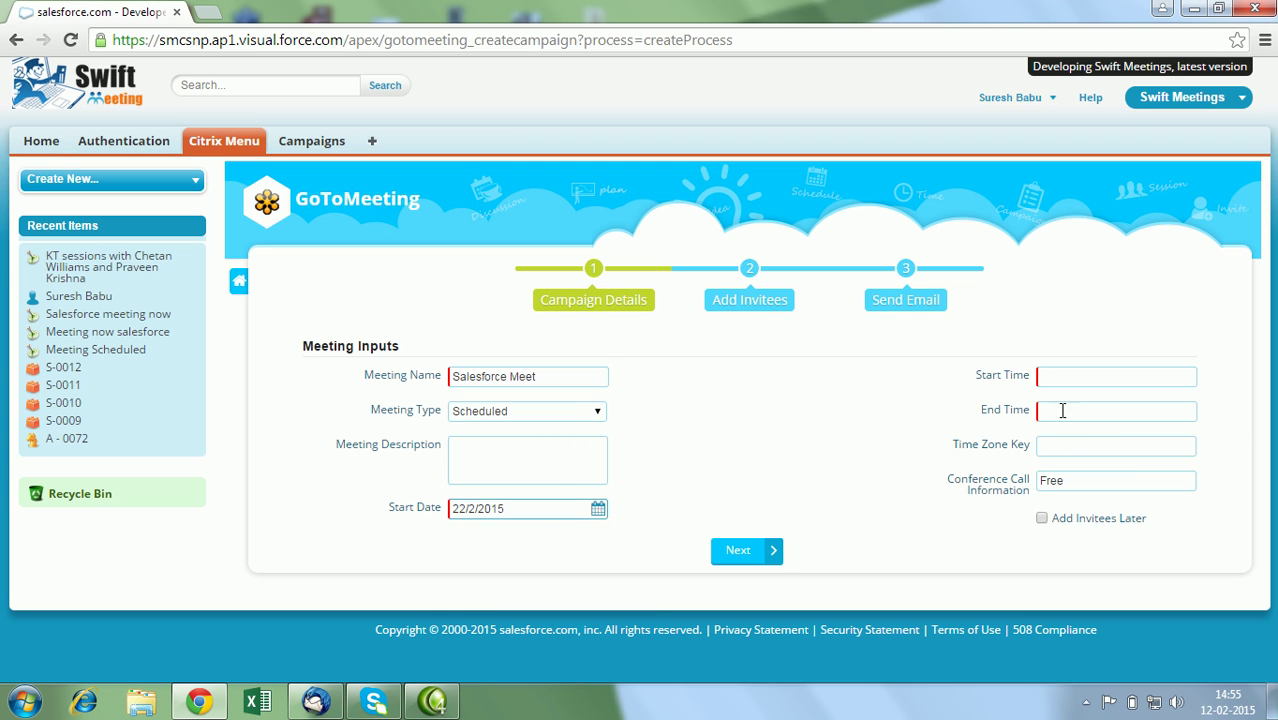
pyautogui.click(1073, 376)
pyautogui.click(1073, 399)
pyautogui.click(1068, 413)
pyautogui.click(1066, 436)
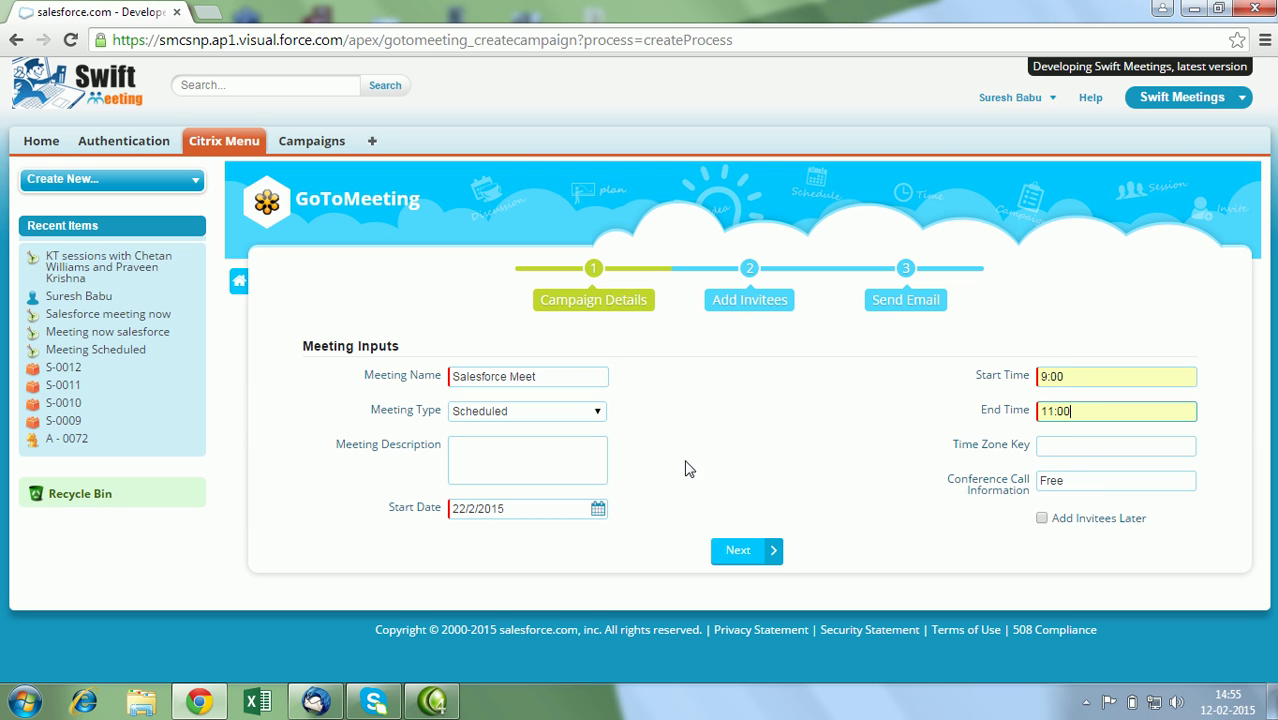
pyautogui.click(722, 547)
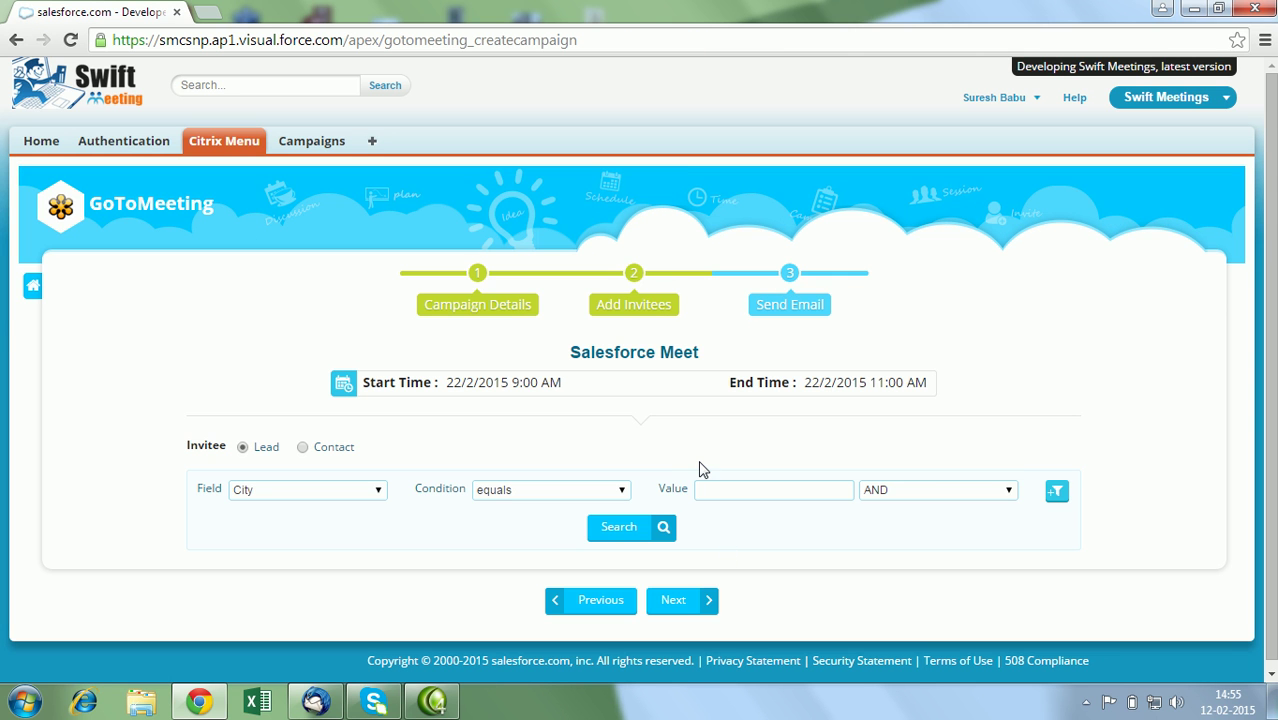
# Build a lead filter of Email 'not equal to' and add a second filter row.
pyautogui.click(704, 486)
pyautogui.click(343, 487)
pyautogui.click(322, 547)
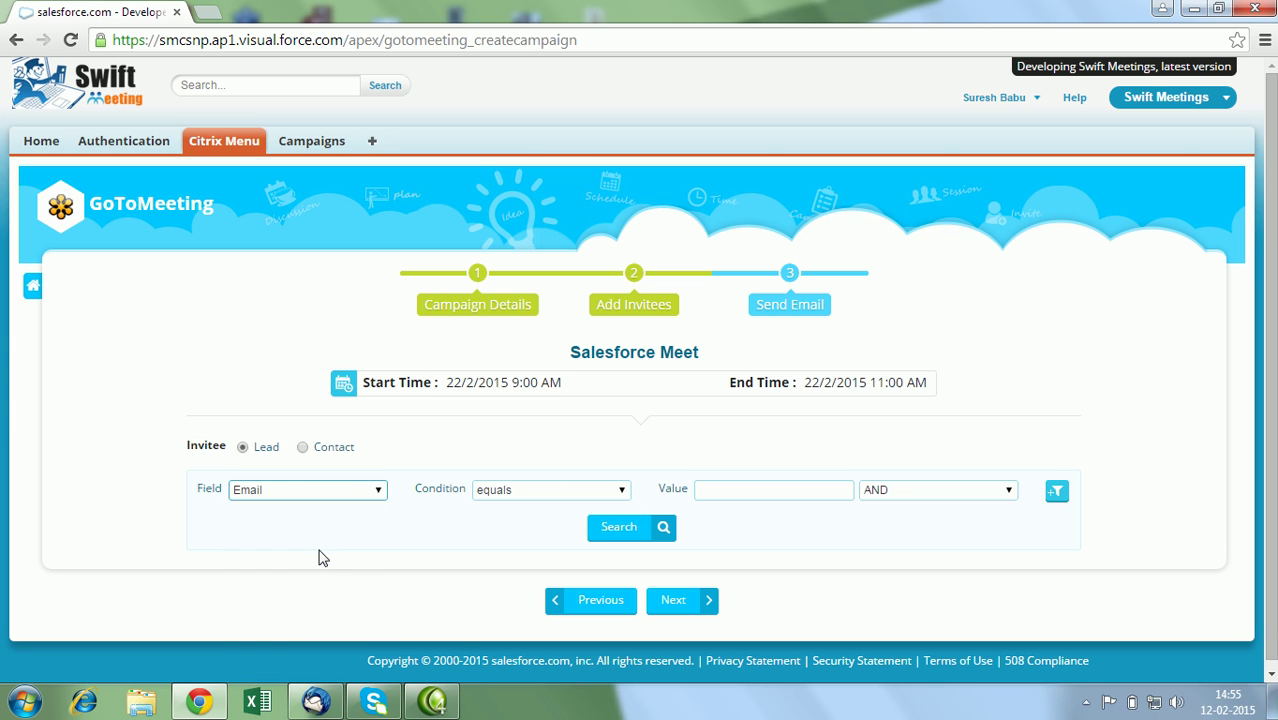
pyautogui.click(558, 490)
pyautogui.click(556, 521)
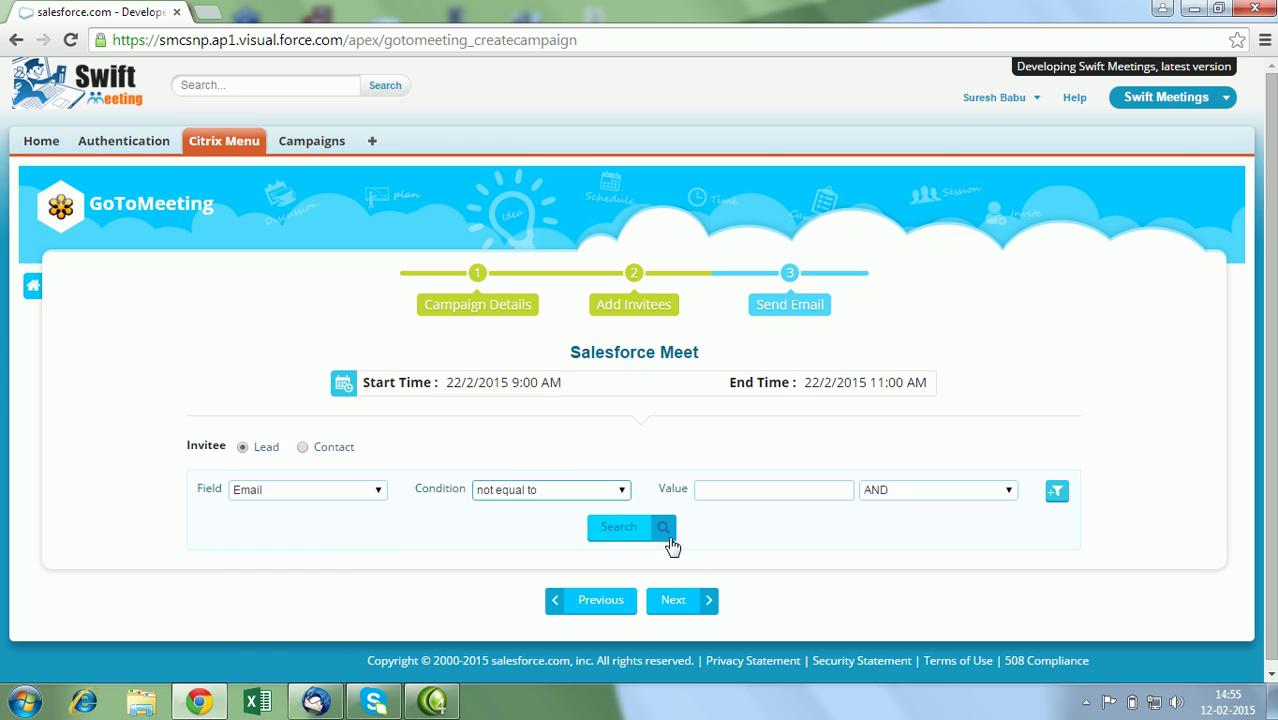
pyautogui.click(1057, 490)
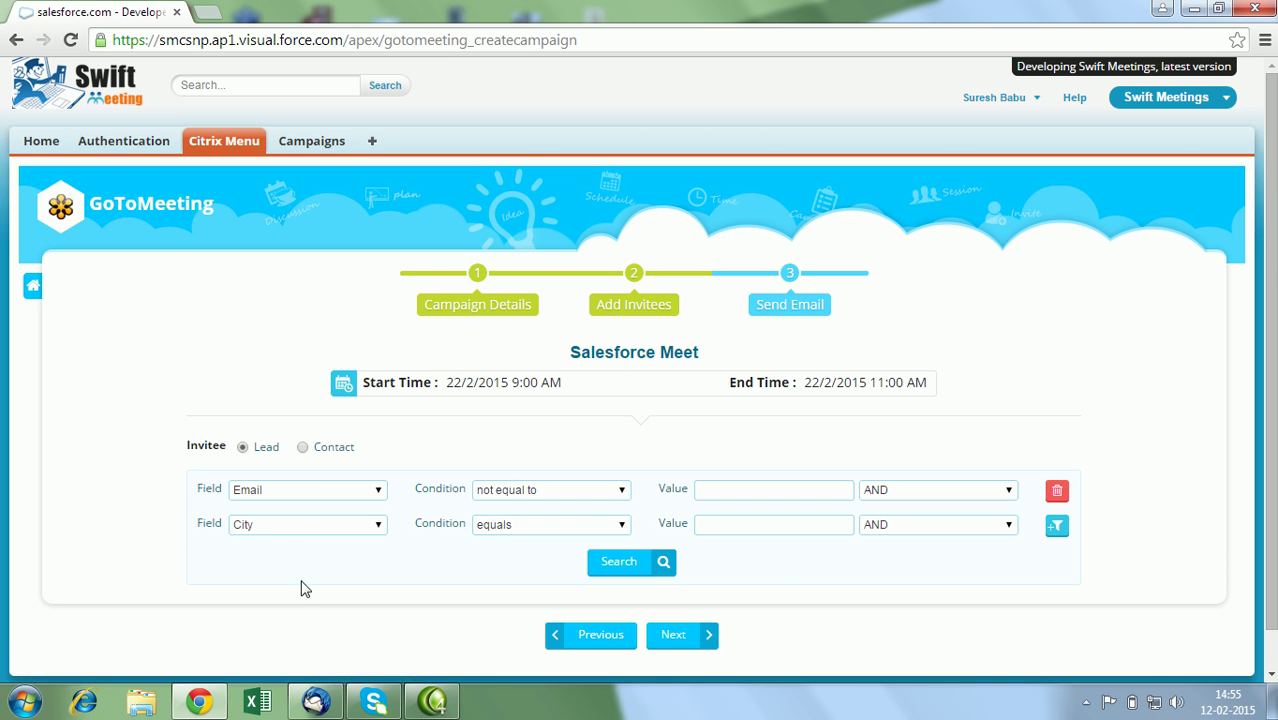
# Search the leads, select the first result as invitee, and continue to the email step.
pyautogui.click(619, 563)
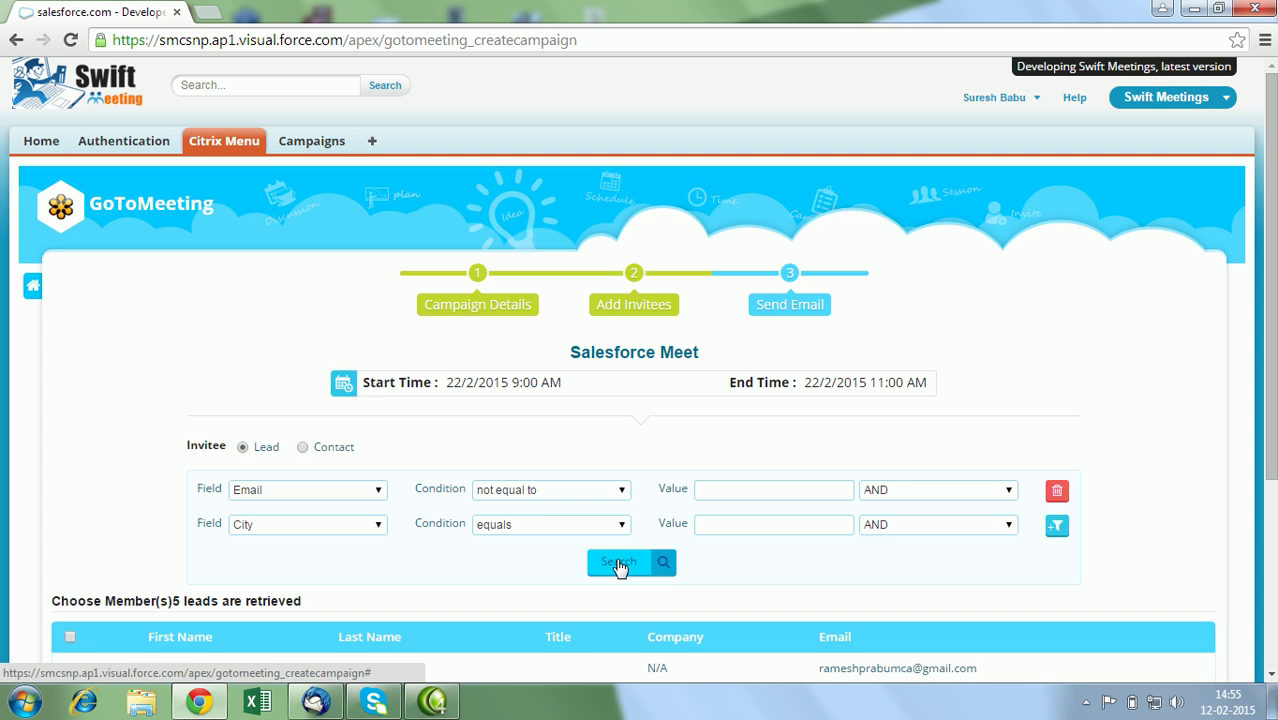
pyautogui.scroll(-3, 619, 565)
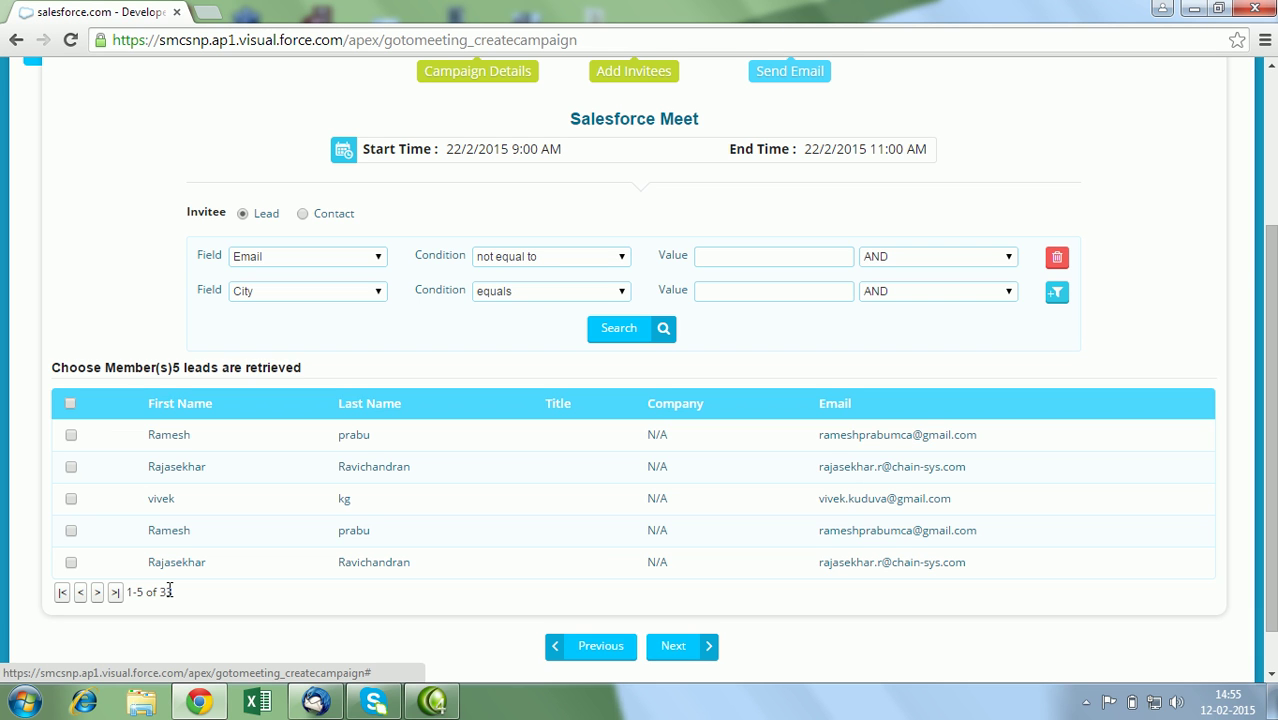
pyautogui.click(74, 437)
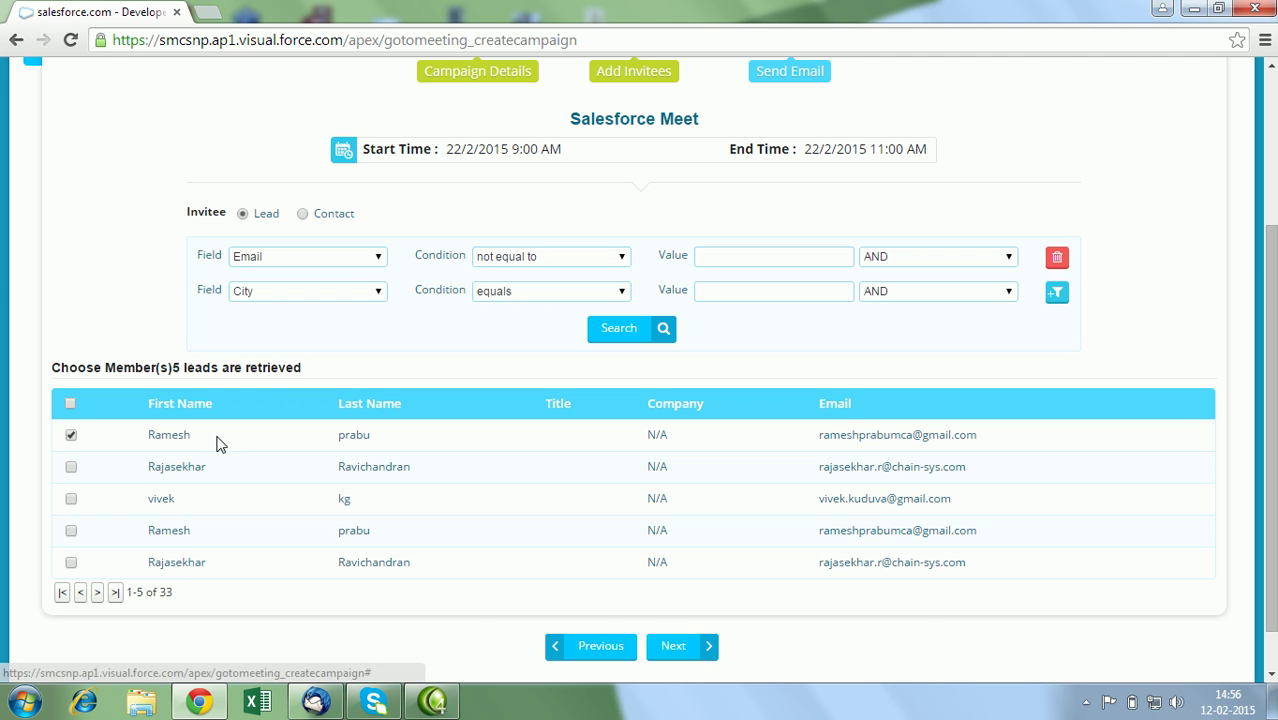
pyautogui.click(676, 647)
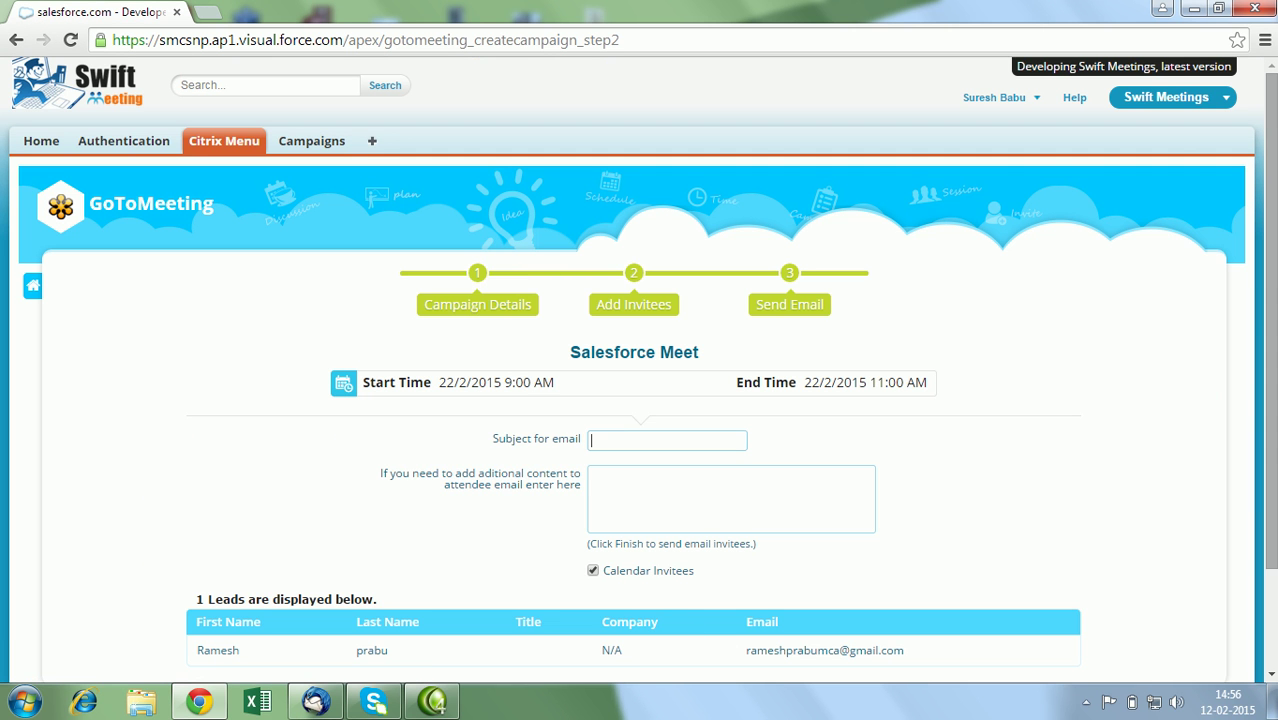
# Set the invitation subject to 'Test Demo Trainee' and finish, creating the meeting and campaign.
pyautogui.scroll(-1, 1125, 400)
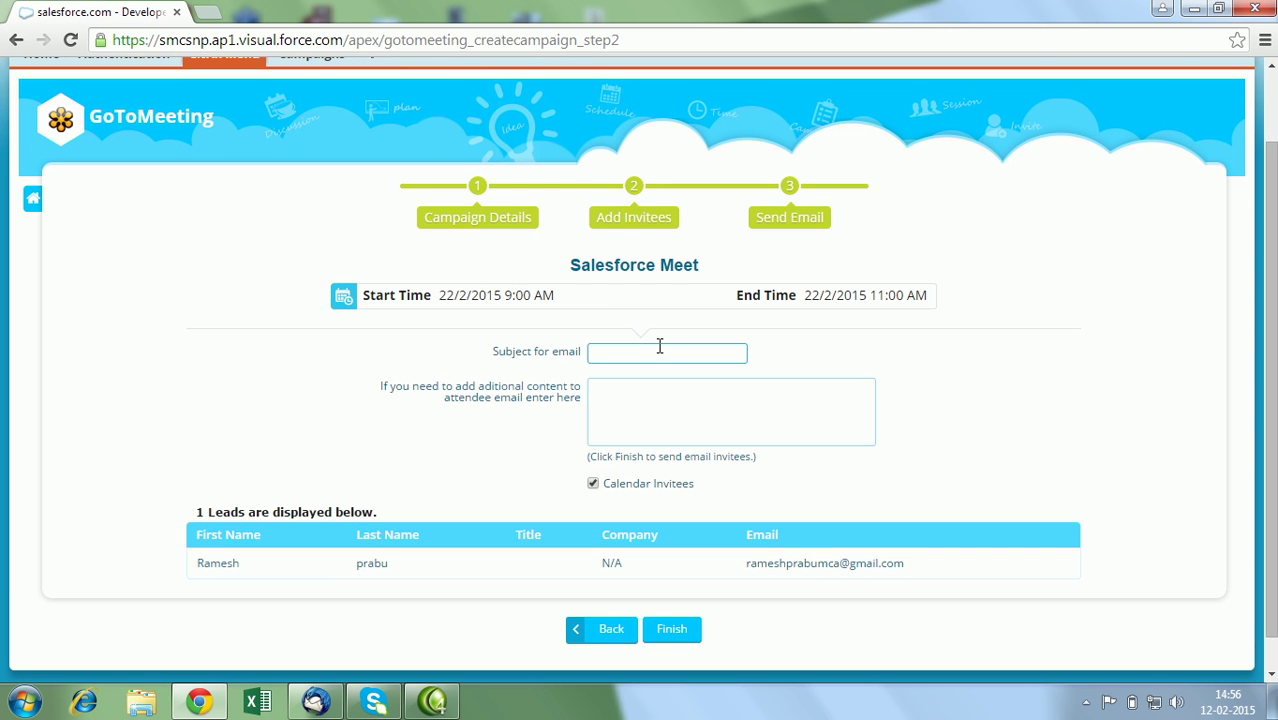
pyautogui.write('Test')
pyautogui.press('BackSpace')
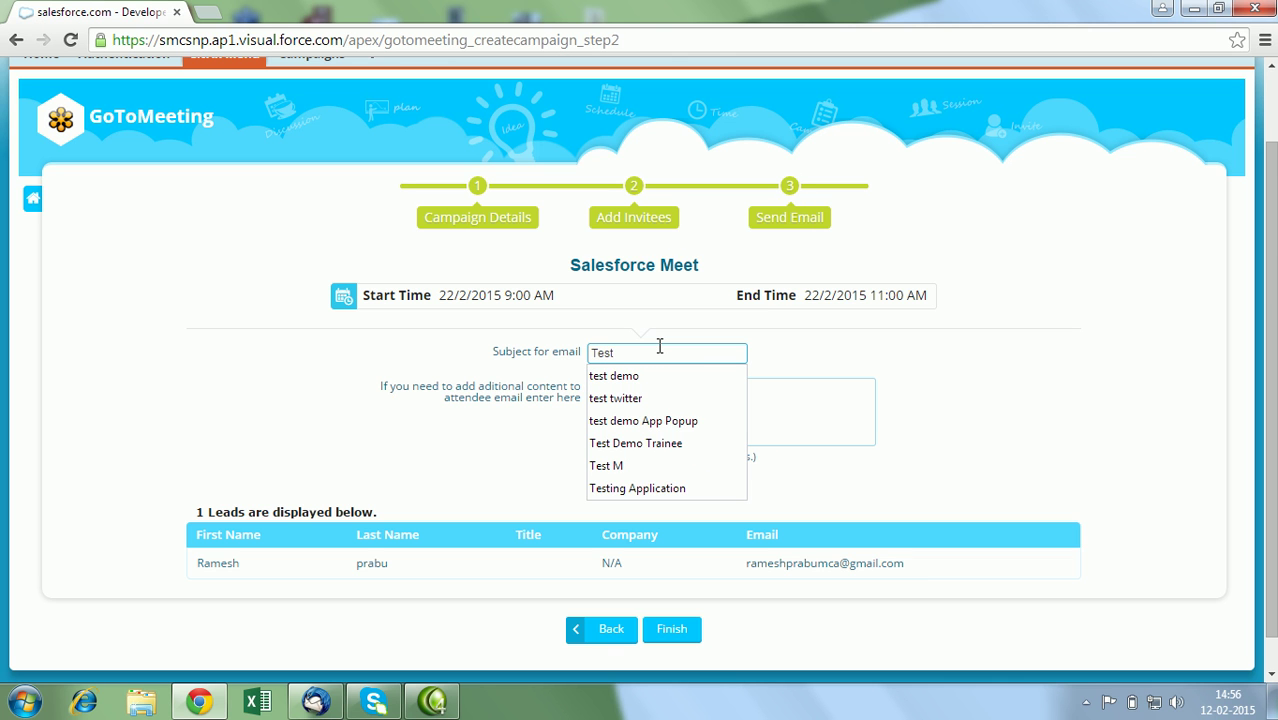
pyautogui.write('Demo ')
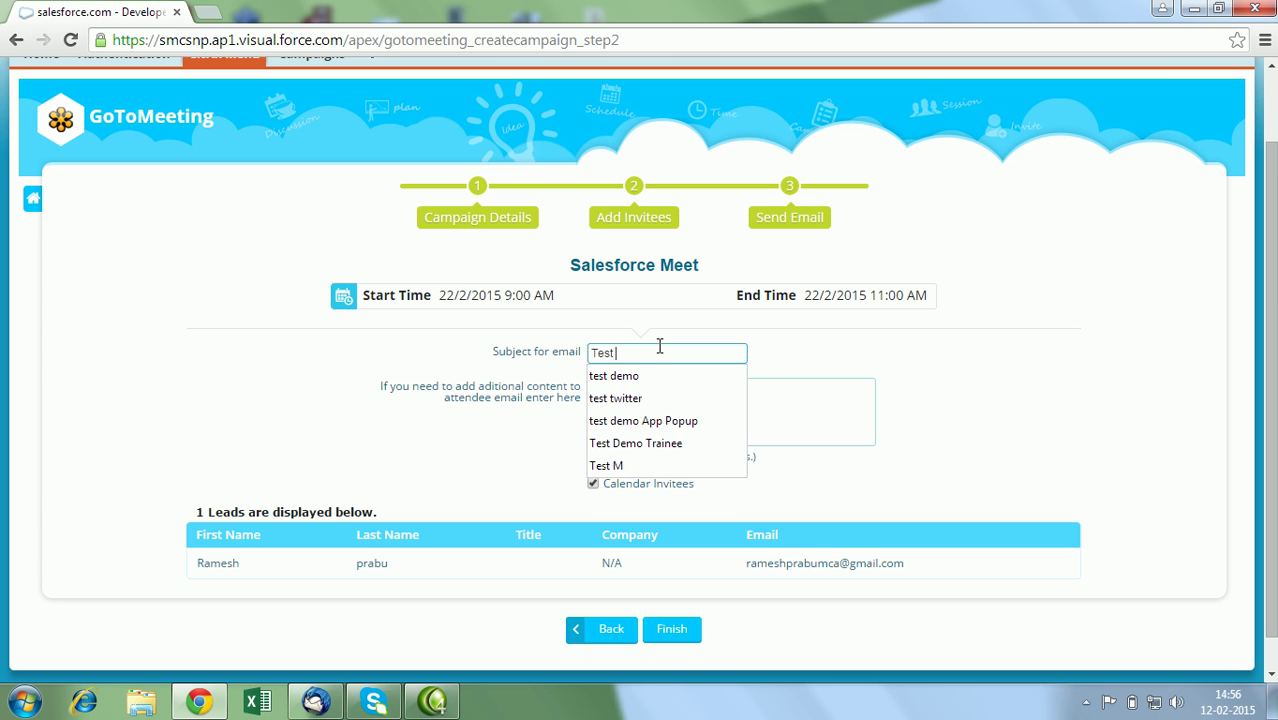
pyautogui.write('Trainee')
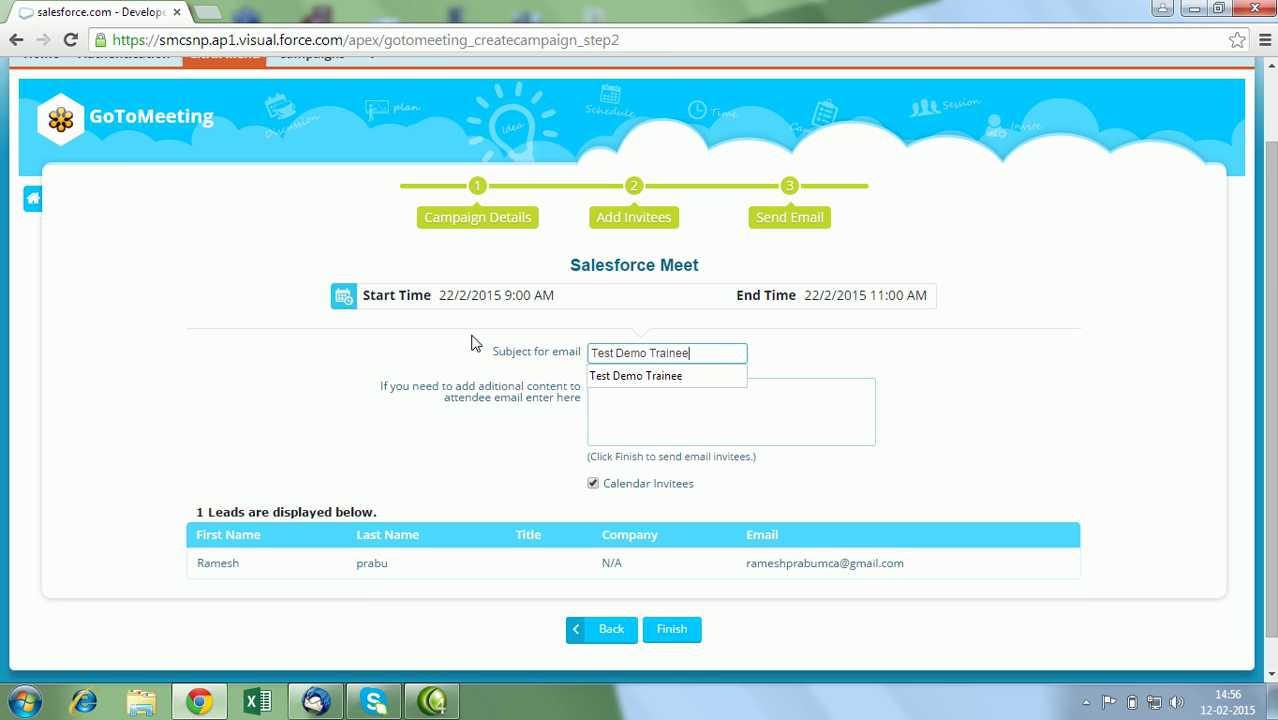
pyautogui.click(673, 635)
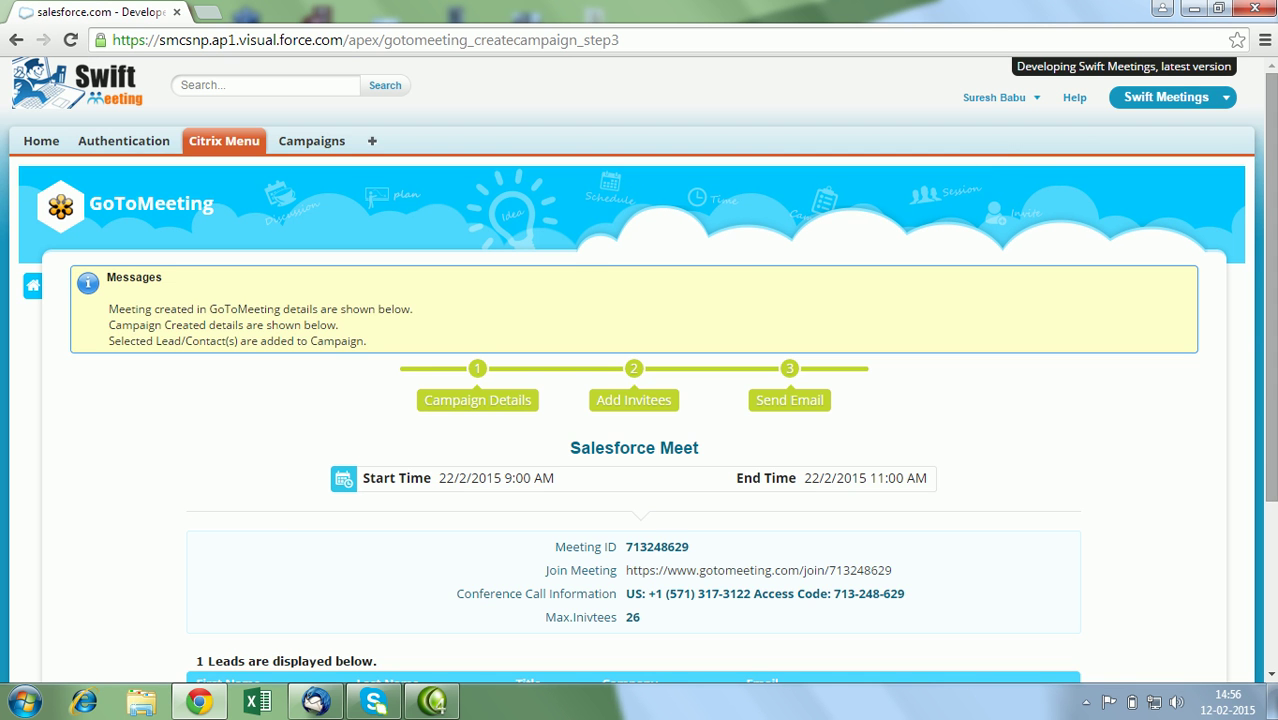
# Post a 'Please join' message about the Salesforce Meet meeting to the Facebook account.
pyautogui.moveTo(1271, 140); pyautogui.dragTo(1271, 259)
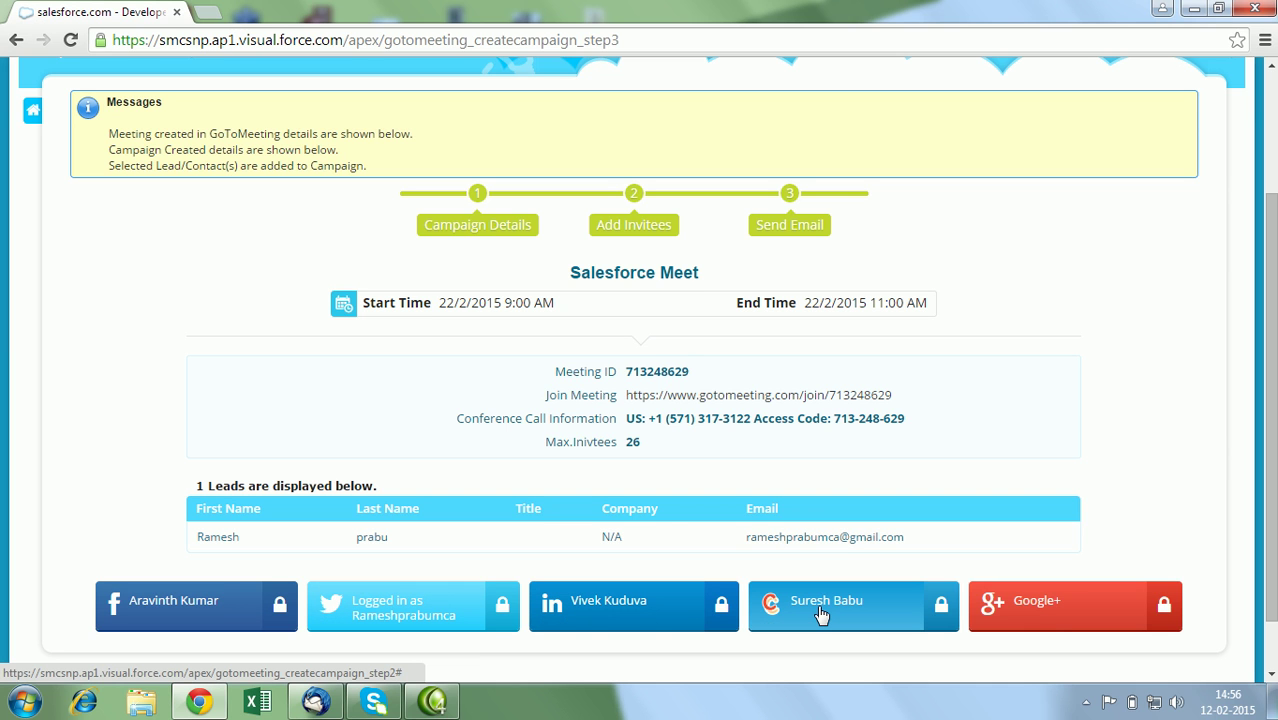
pyautogui.click(248, 612)
pyautogui.click(268, 445)
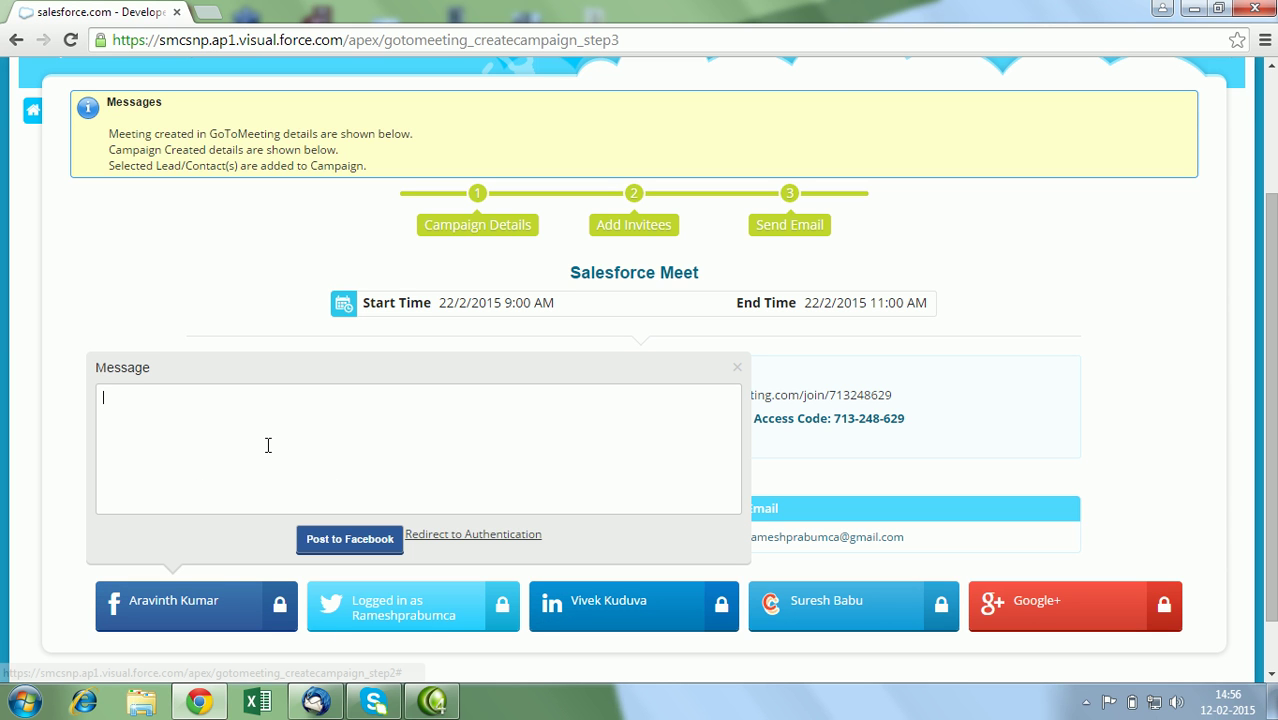
pyautogui.write('Please join')
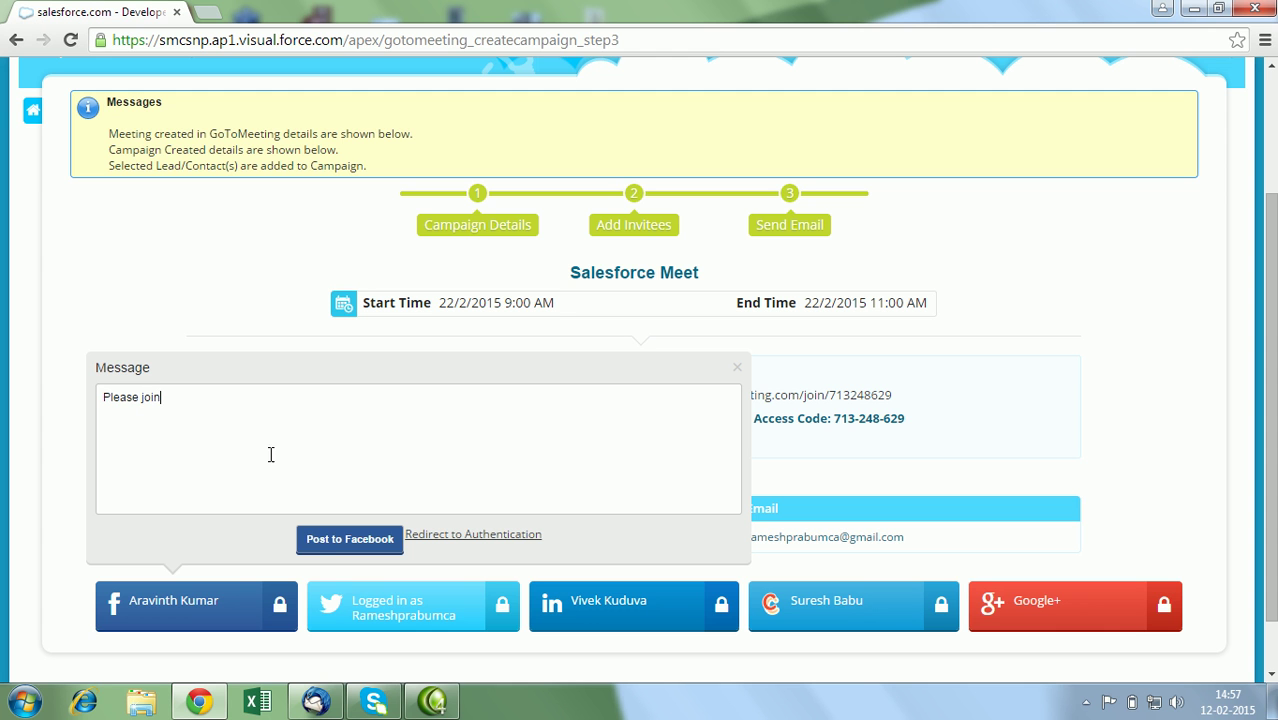
pyautogui.click(313, 538)
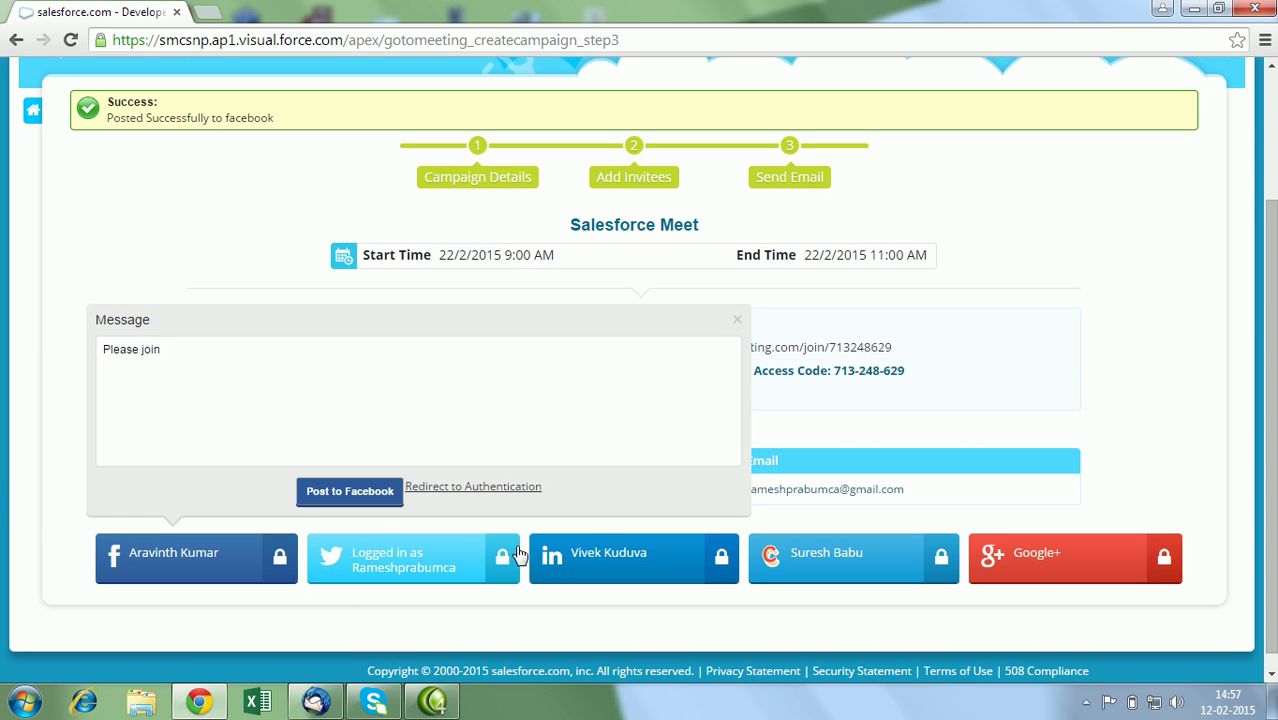
# Close the message popup, check the new post on facebook.com in a new tab, then close it.
pyautogui.click(737, 322)
pyautogui.click(207, 12)
pyautogui.write('facebook.com')
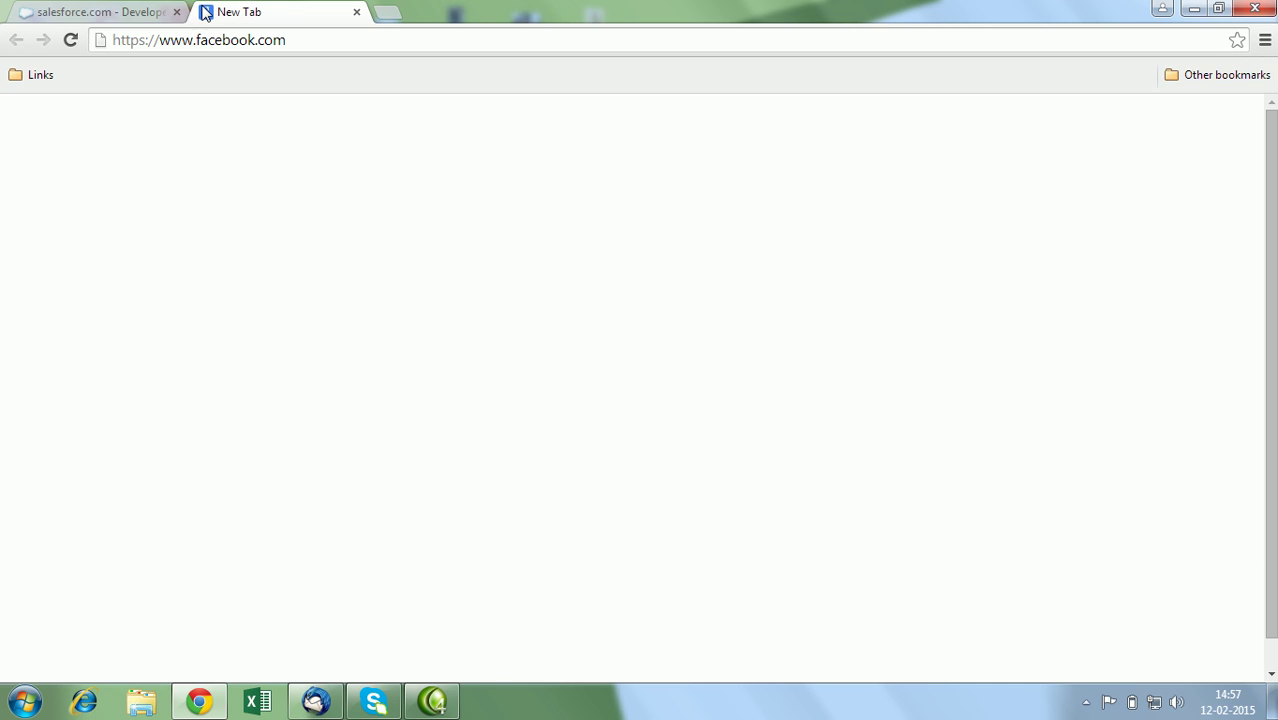
pyautogui.press('Return')
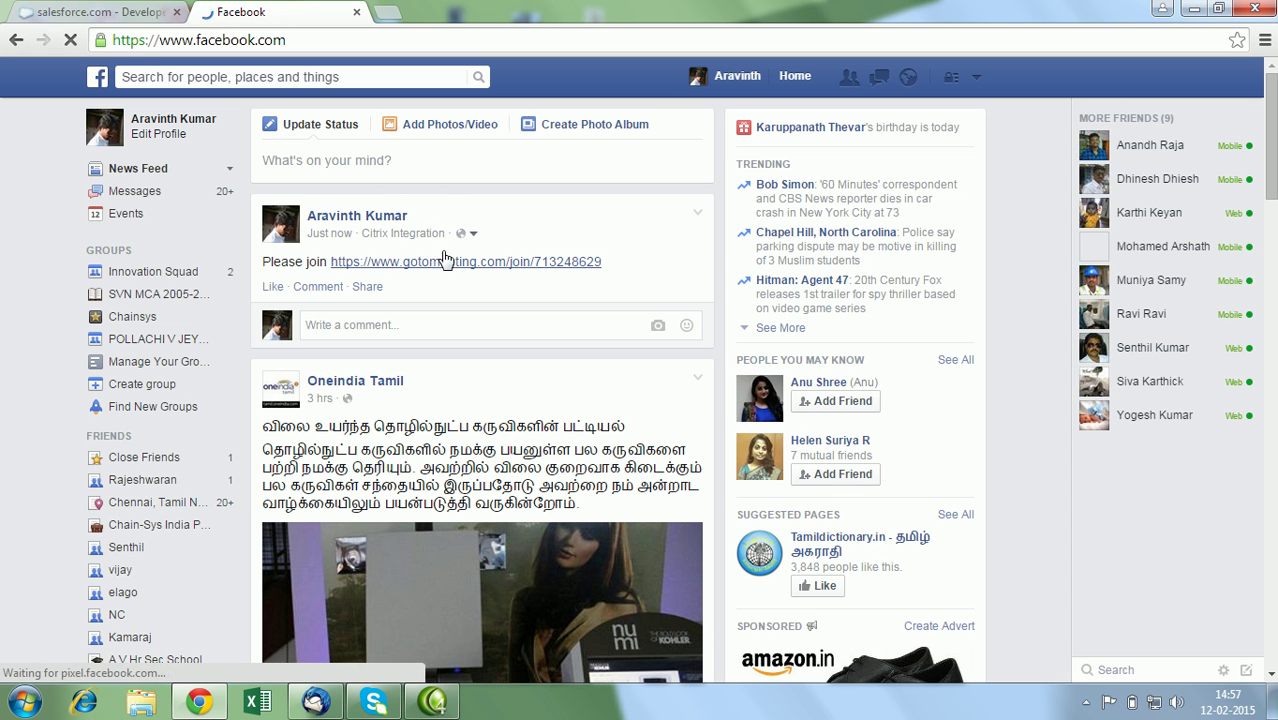
pyautogui.click(359, 12)
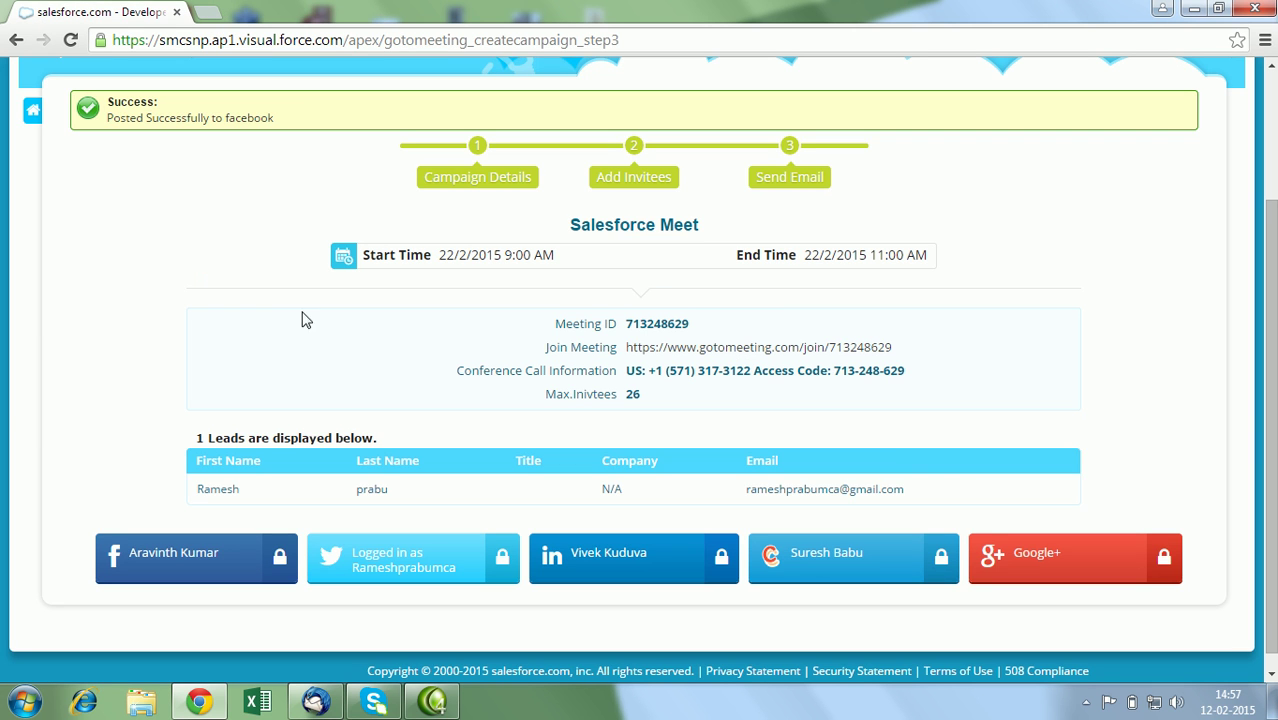
# Scroll to the top and use the home icon to reach the Citrix Product Application hub.
pyautogui.scroll(1, 638, 370)
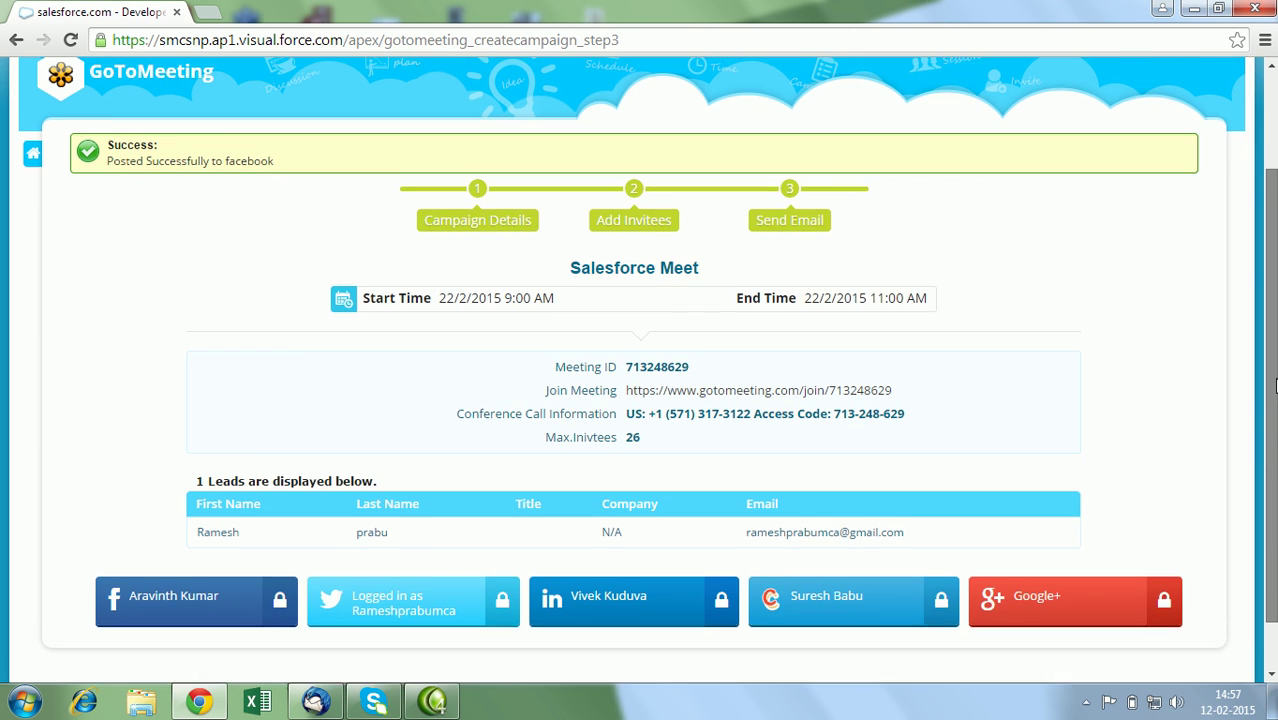
pyautogui.scroll(1, 277, 330)
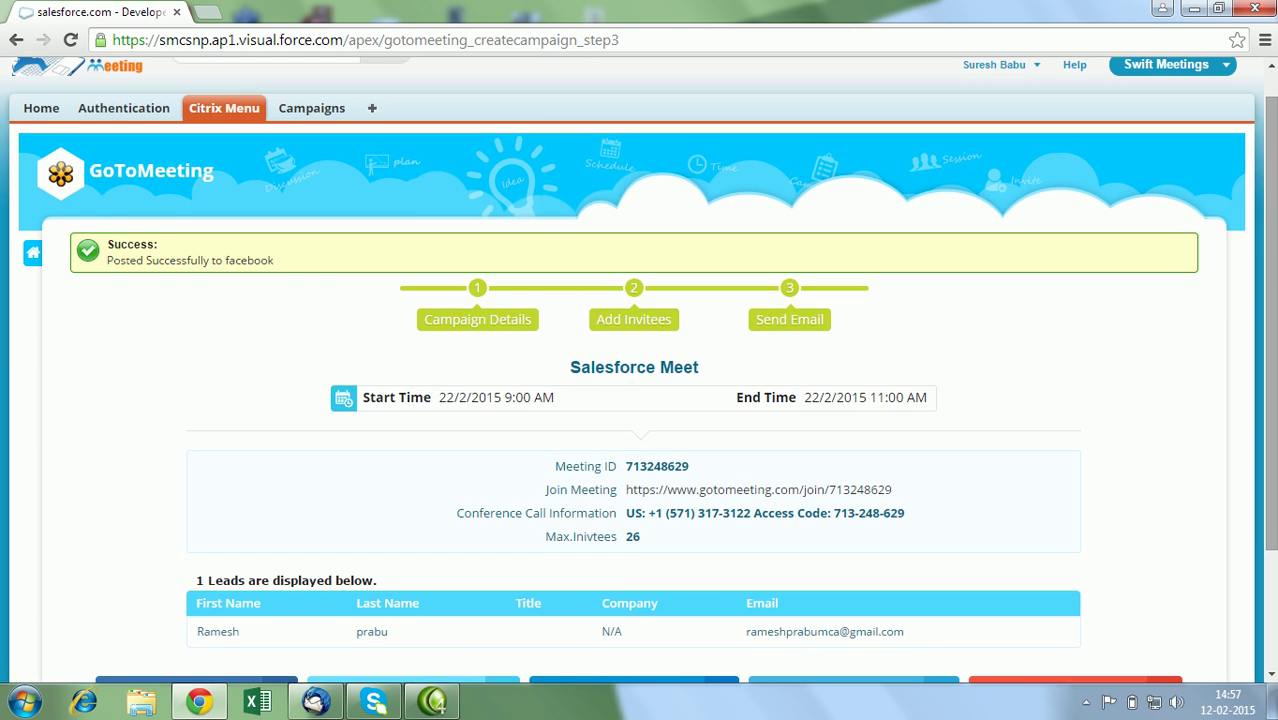
pyautogui.click(30, 259)
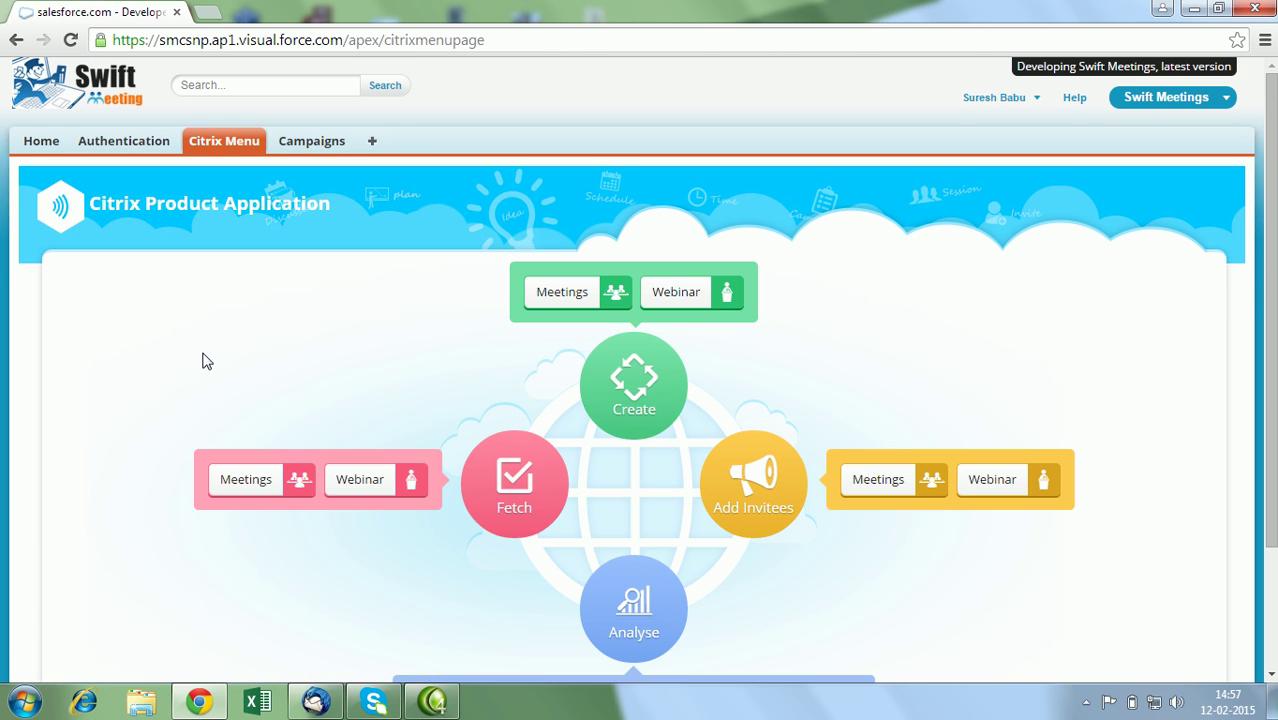
# Start a new webinar under Create and log in to the GoToWebinar account.
pyautogui.click(677, 311)
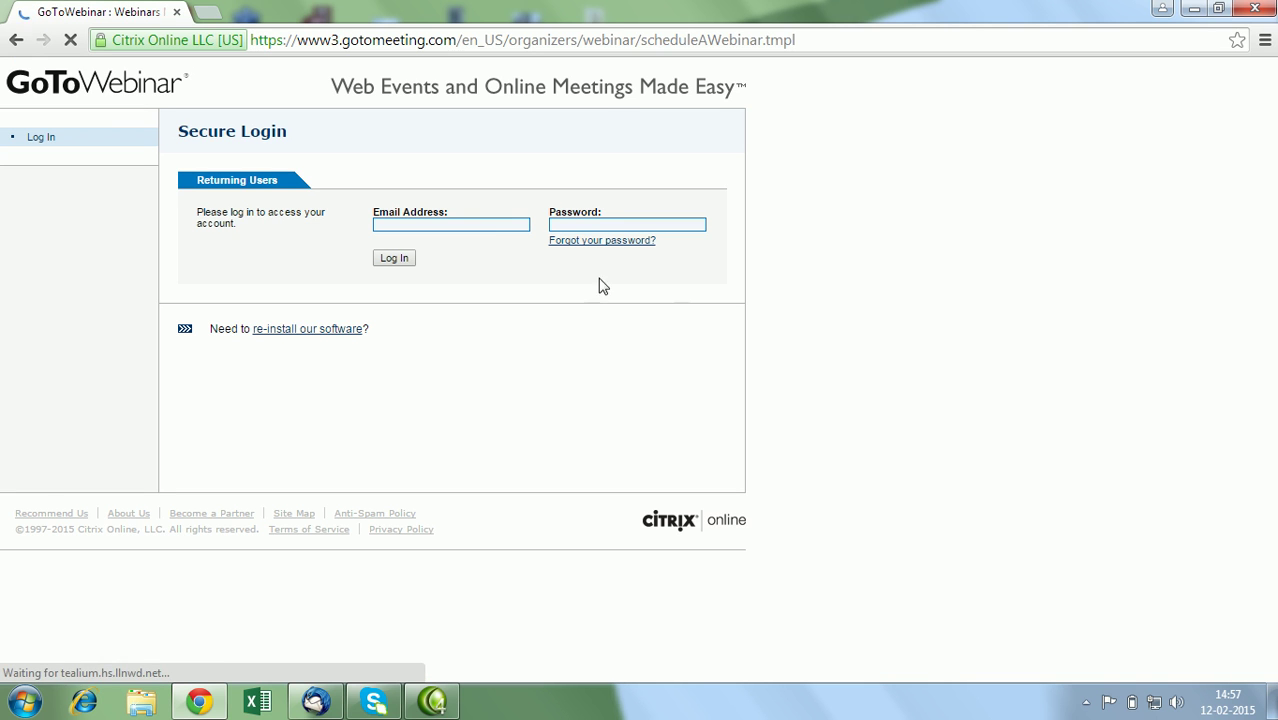
pyautogui.click(393, 260)
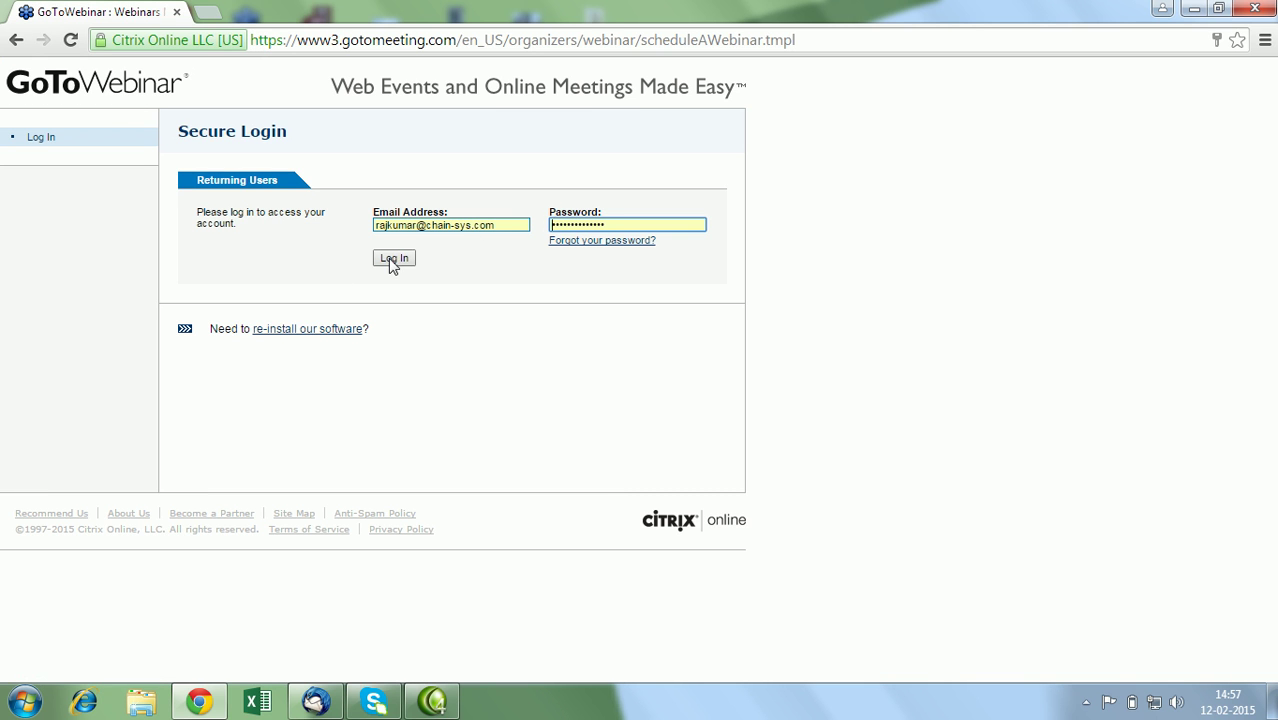
pyautogui.click(393, 260)
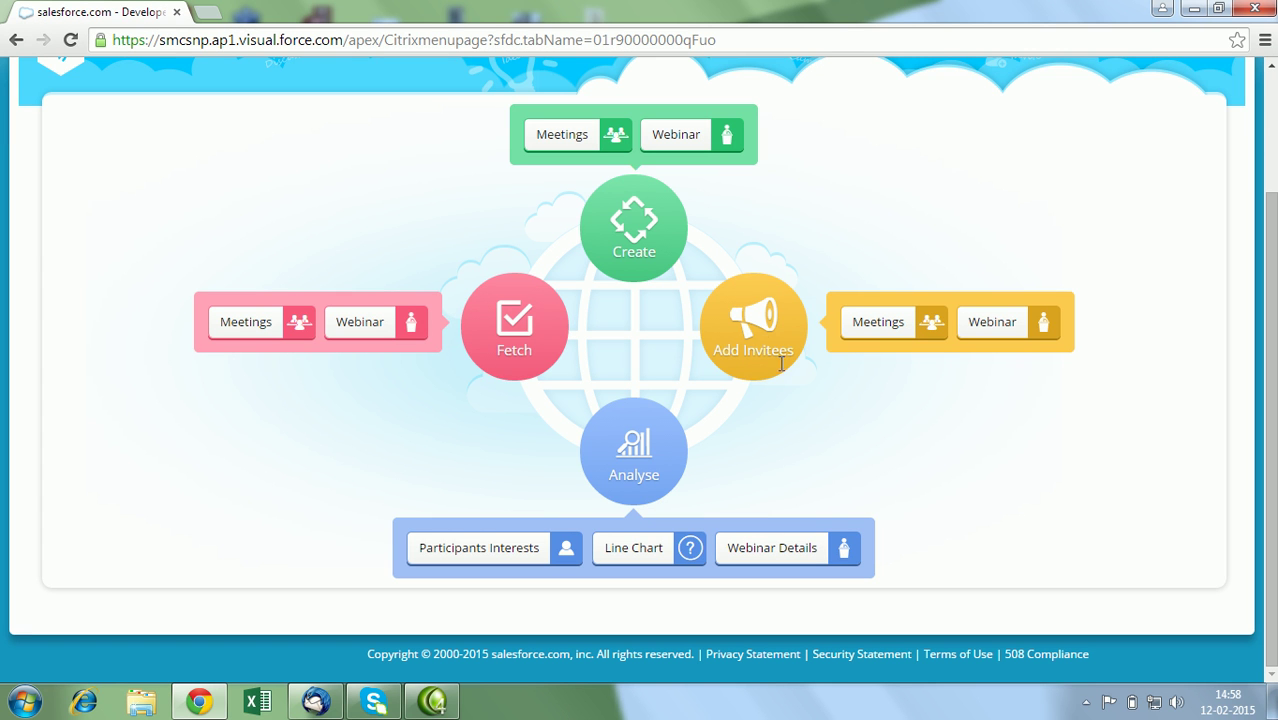
pyautogui.click(865, 336)
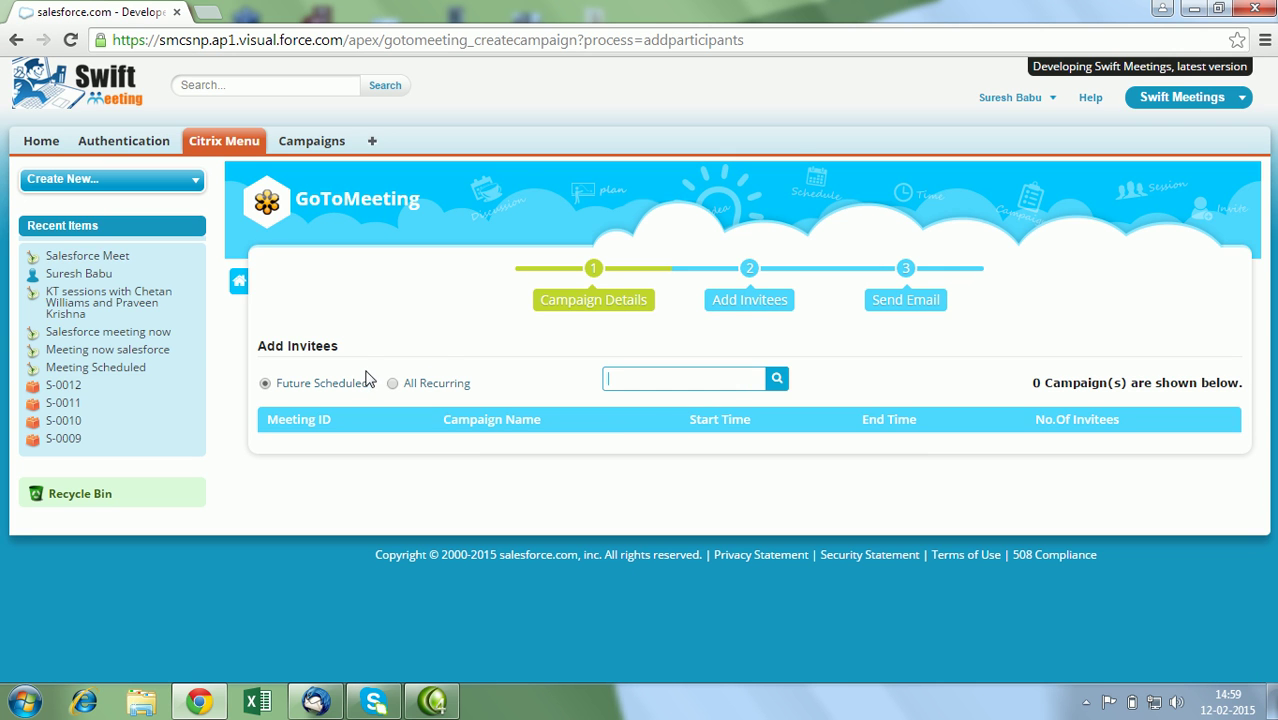
pyautogui.click(393, 385)
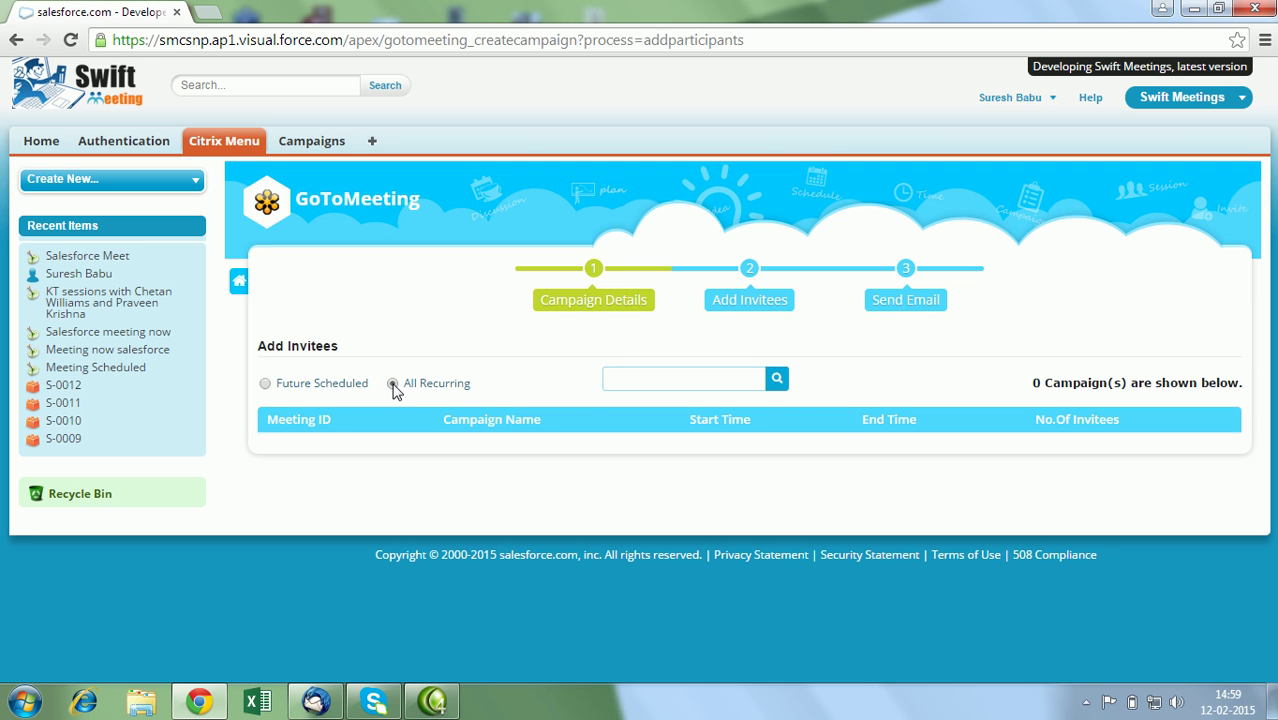
pyautogui.click(777, 383)
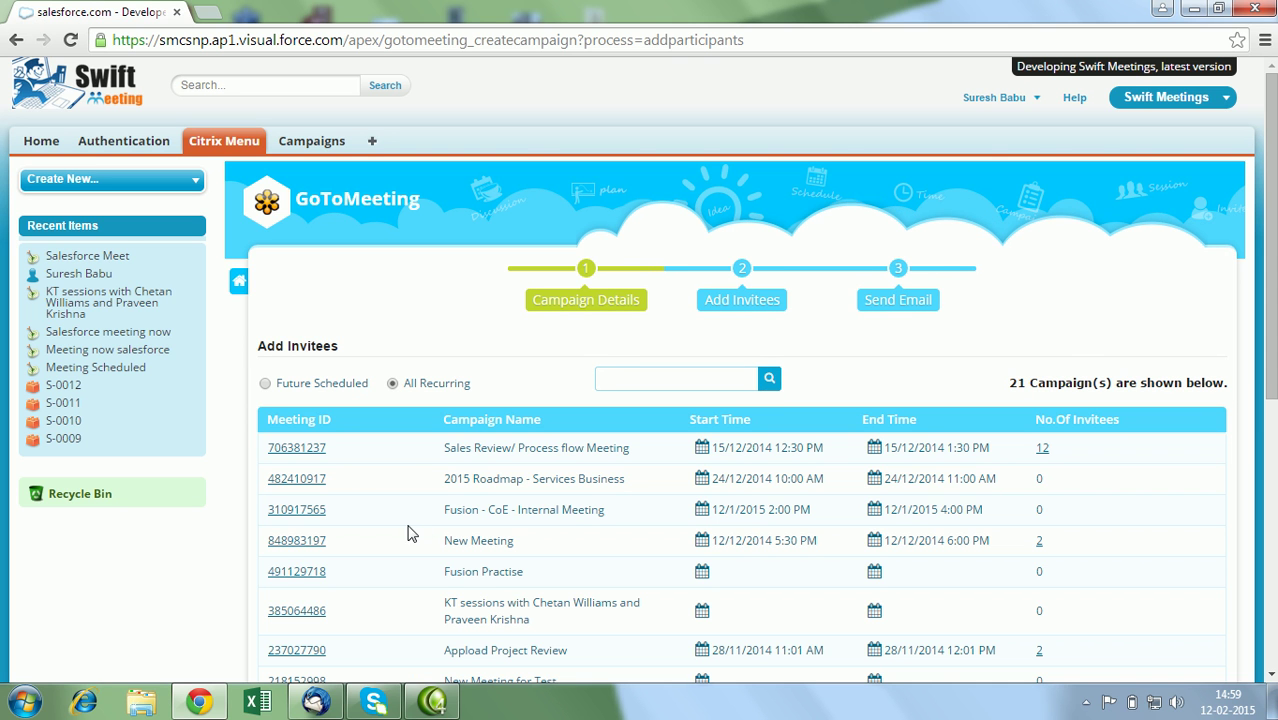
pyautogui.click(285, 578)
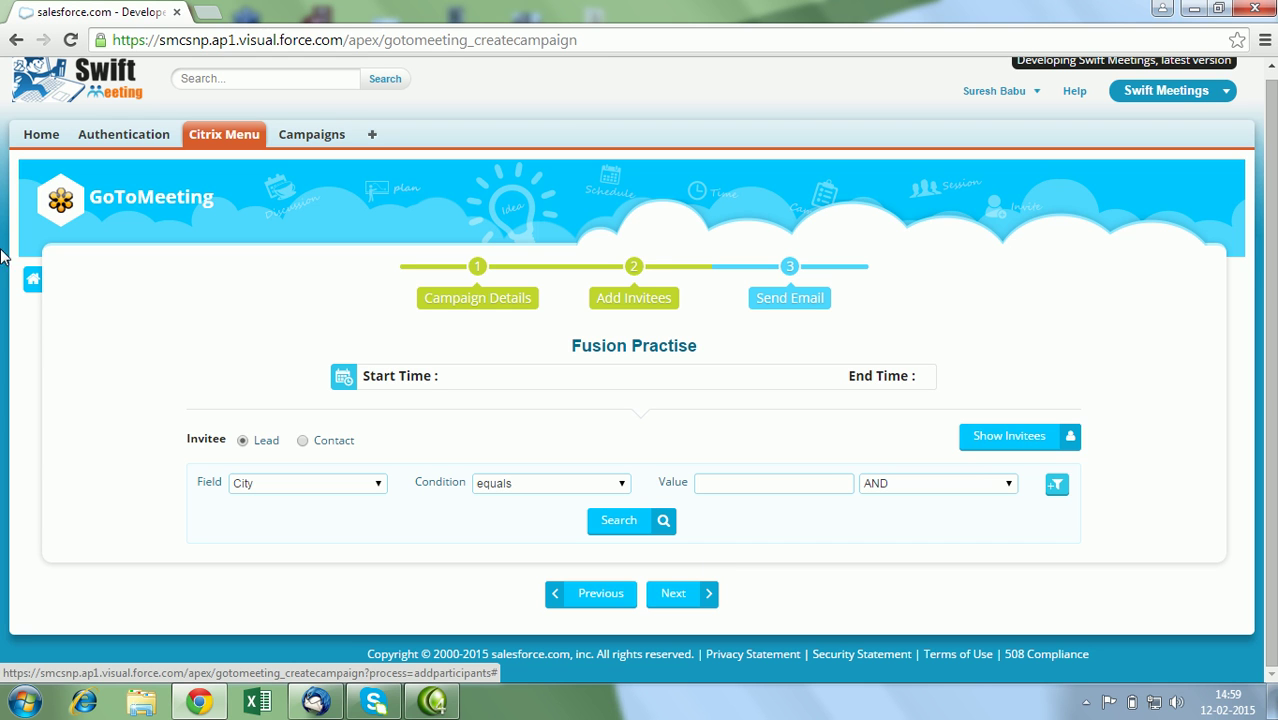
pyautogui.click(33, 288)
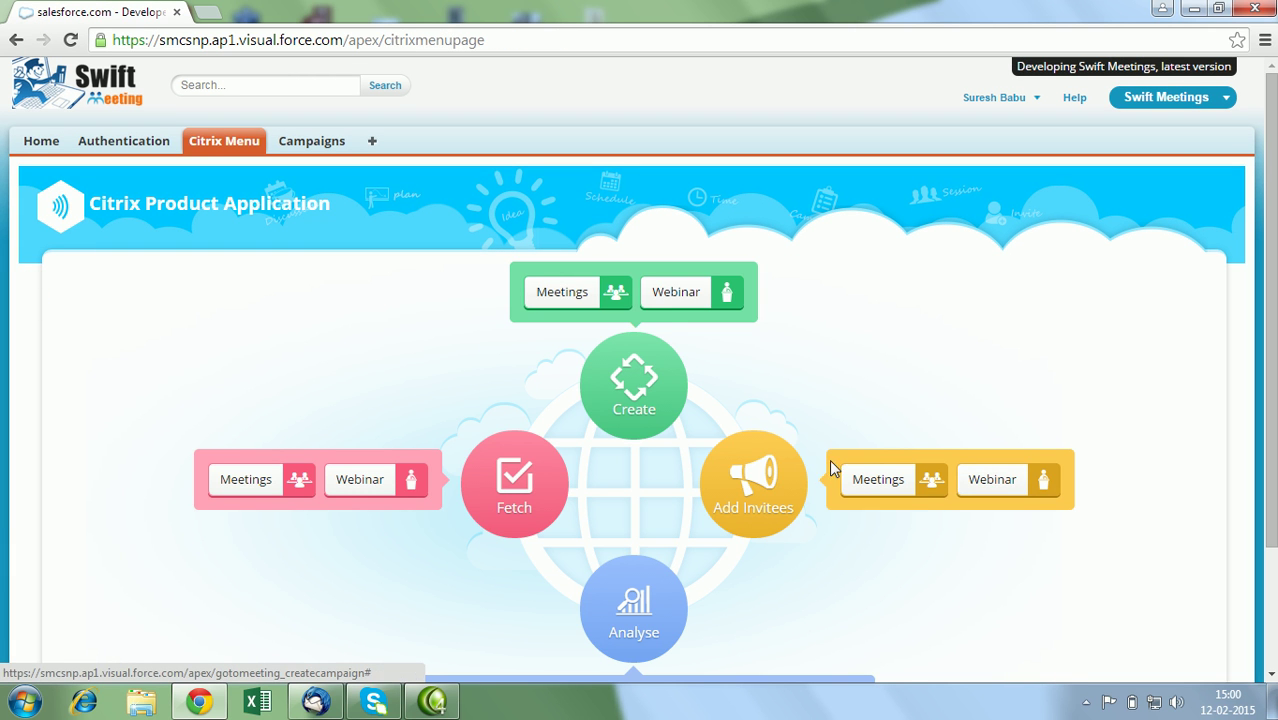
# Under Add Invitees for webinars, synchronize Test Demo and list its sessions with invitee counts.
pyautogui.click(995, 490)
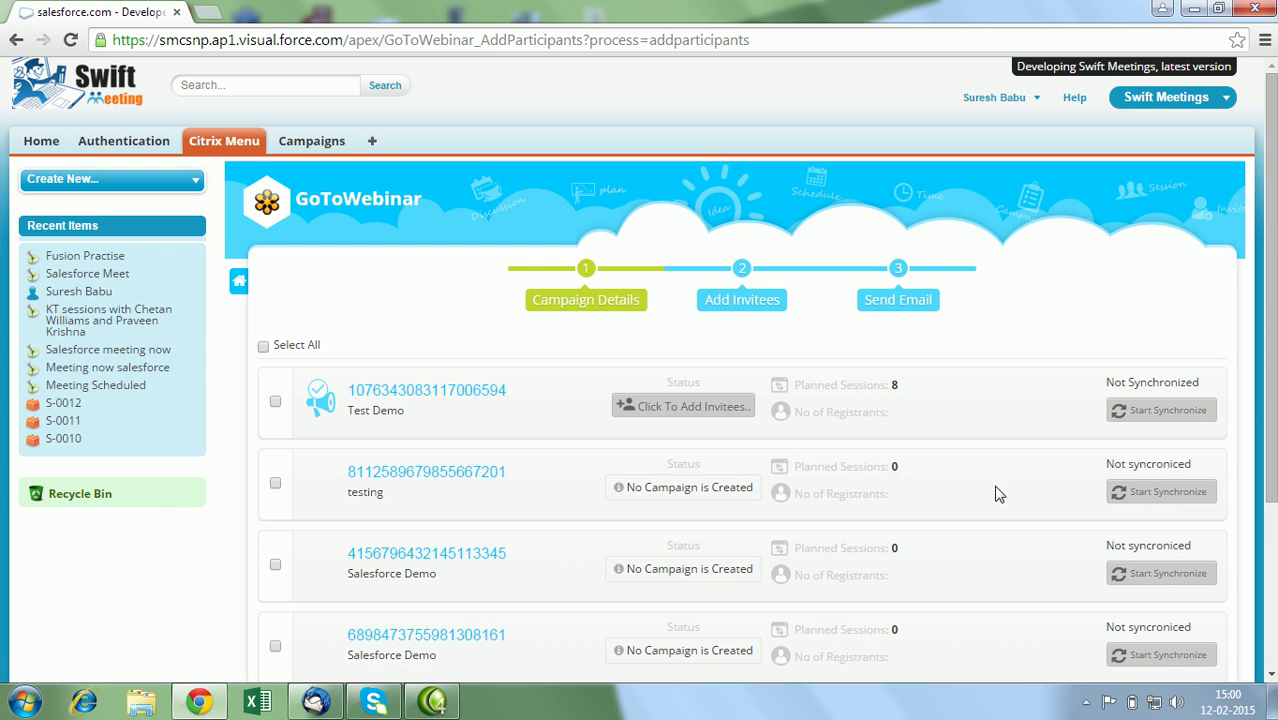
pyautogui.scroll(-3, 1270, 397)
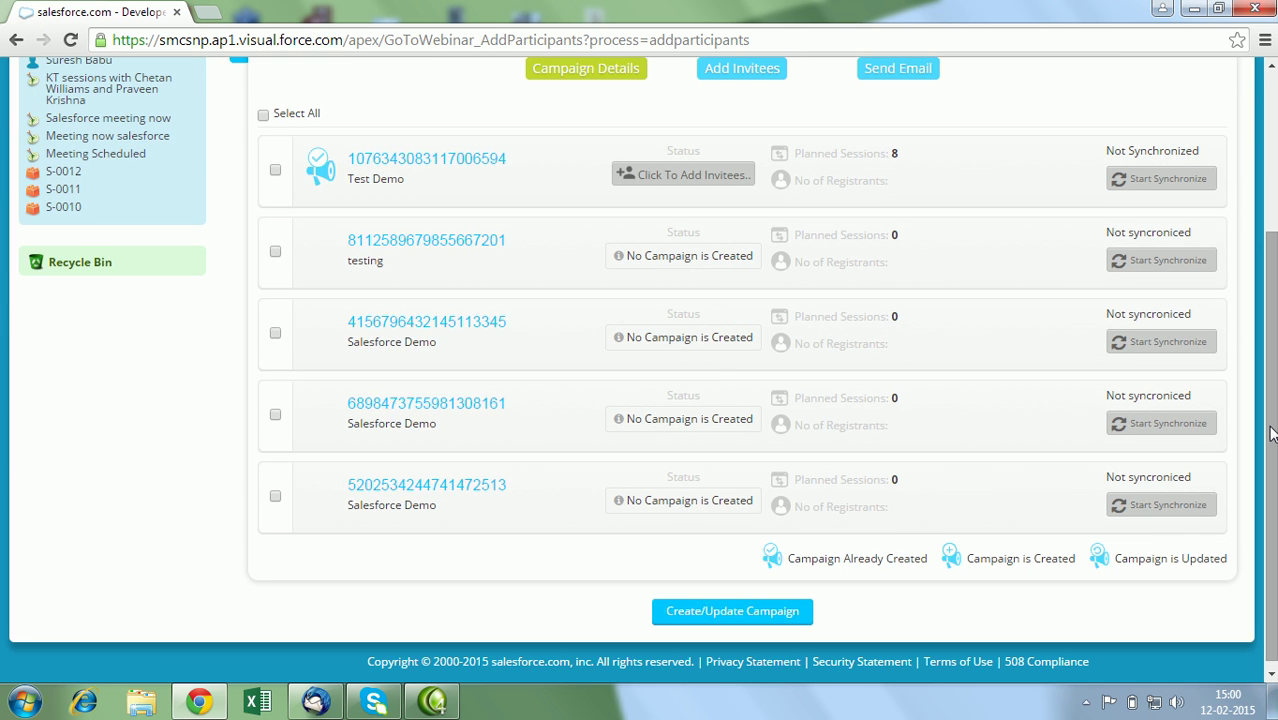
pyautogui.scroll(1, 1270, 397)
pyautogui.scroll(1, 1270, 397)
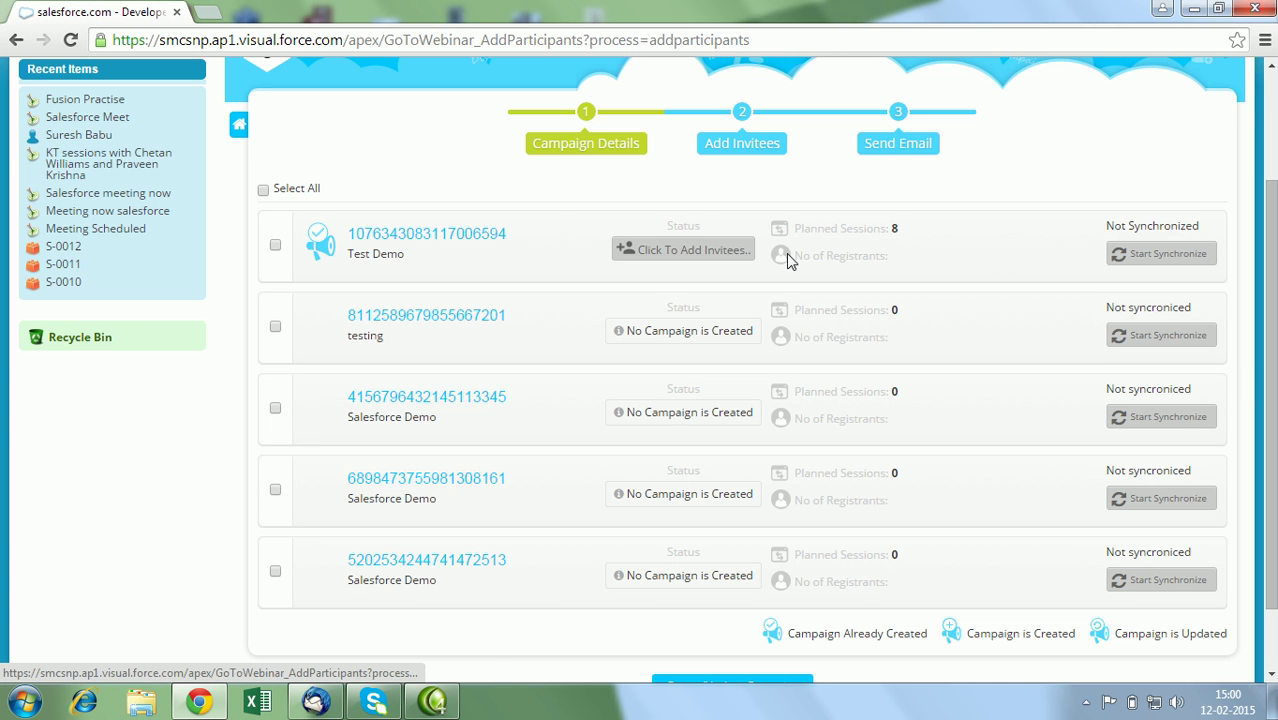
pyautogui.click(1184, 265)
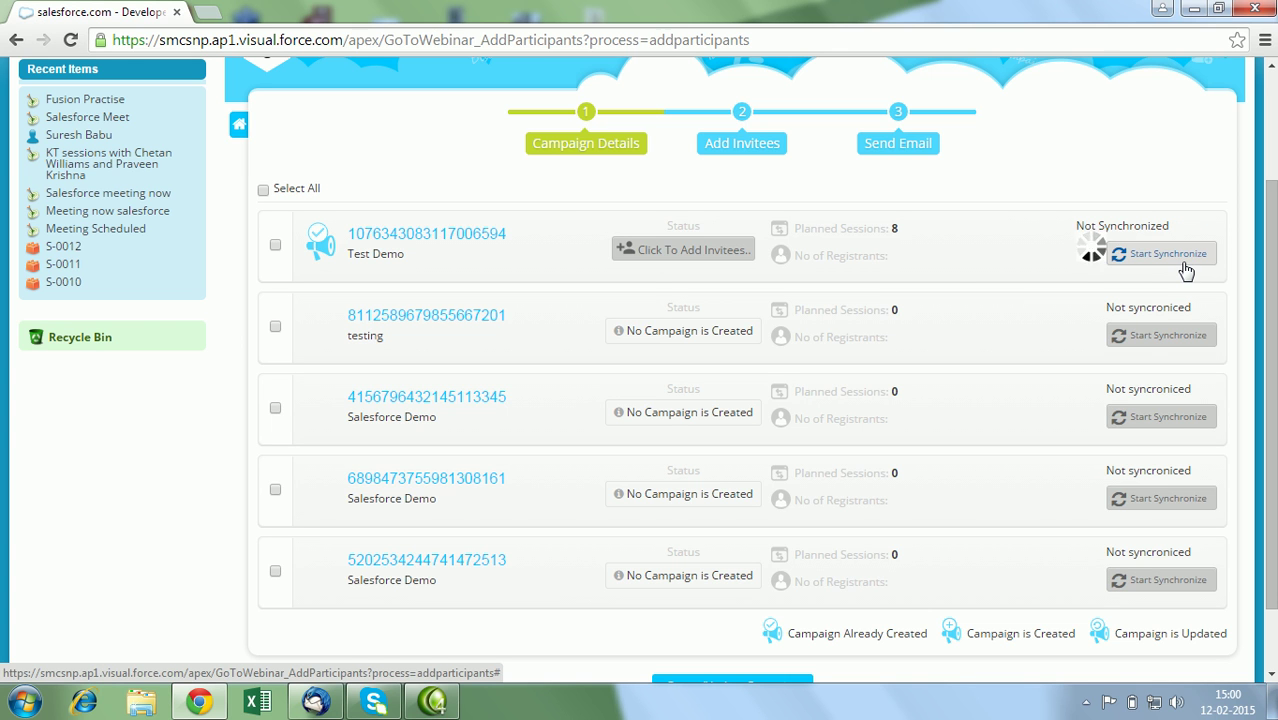
pyautogui.click(652, 262)
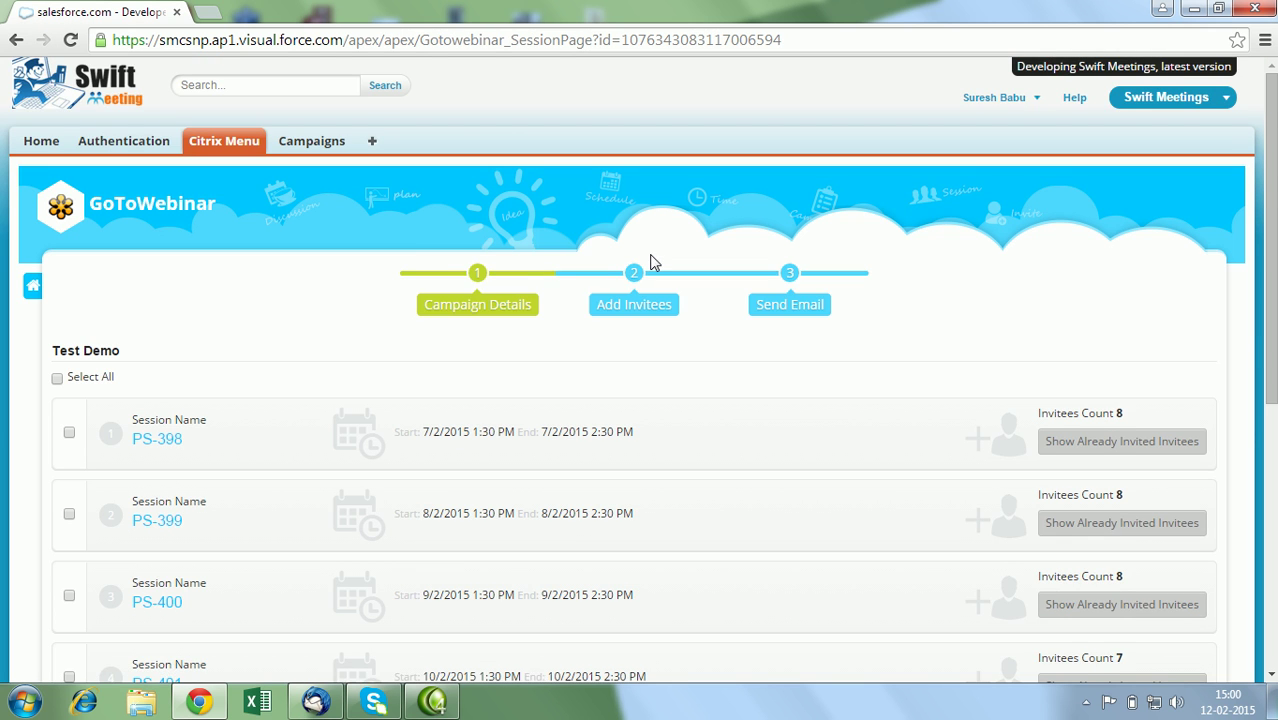
# Select session PS-398 and review its already invited invitees.
pyautogui.scroll(-1, 1268, 322)
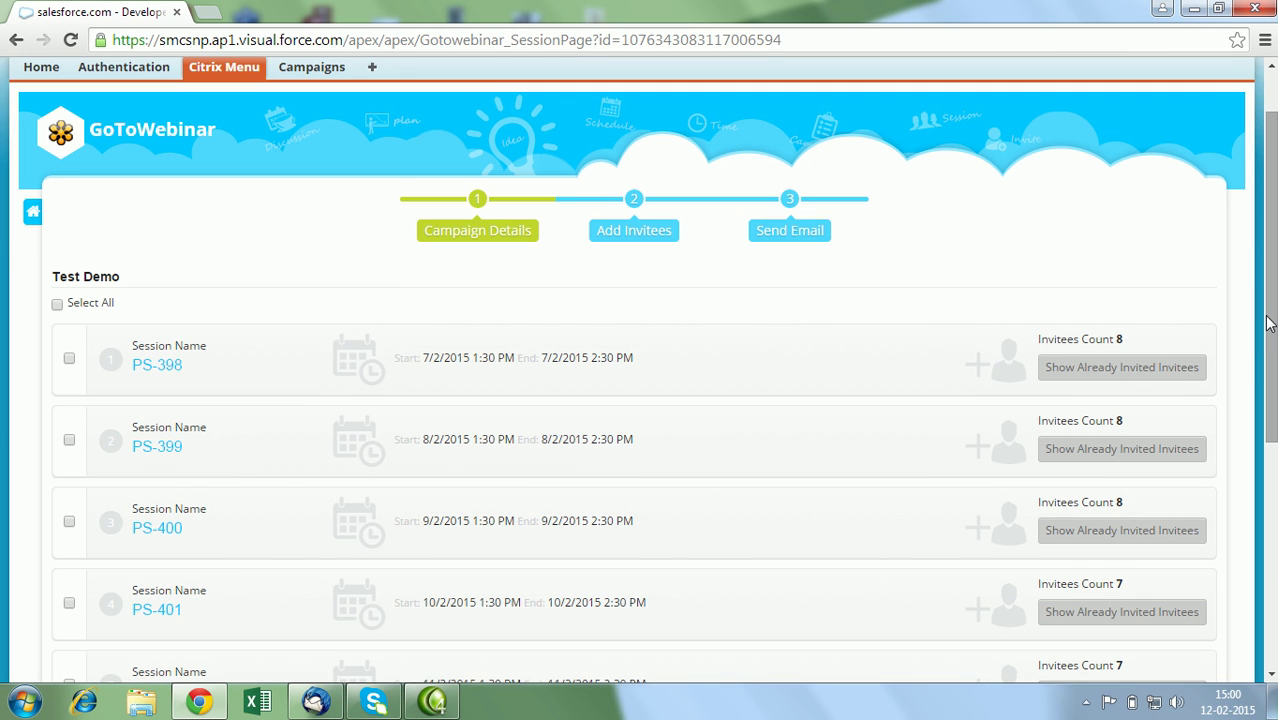
pyautogui.moveTo(1268, 322); pyautogui.dragTo(1268, 417)
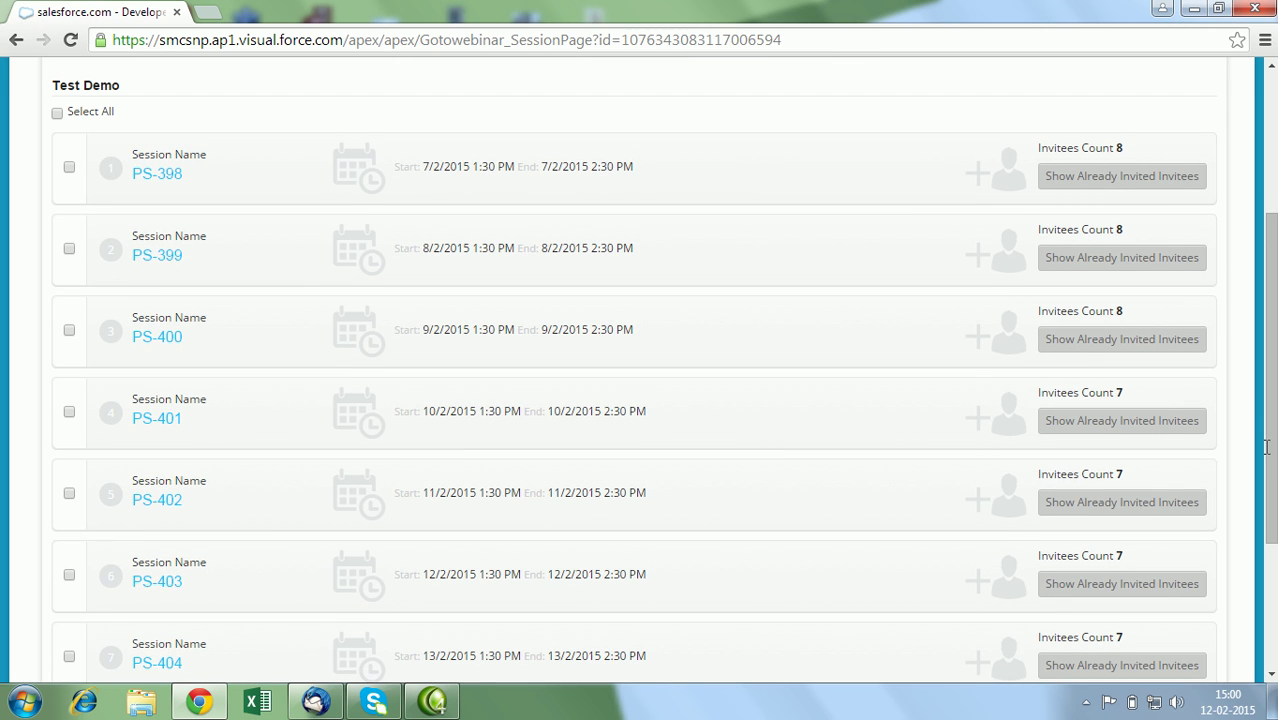
pyautogui.moveTo(1268, 455); pyautogui.dragTo(1250, 541)
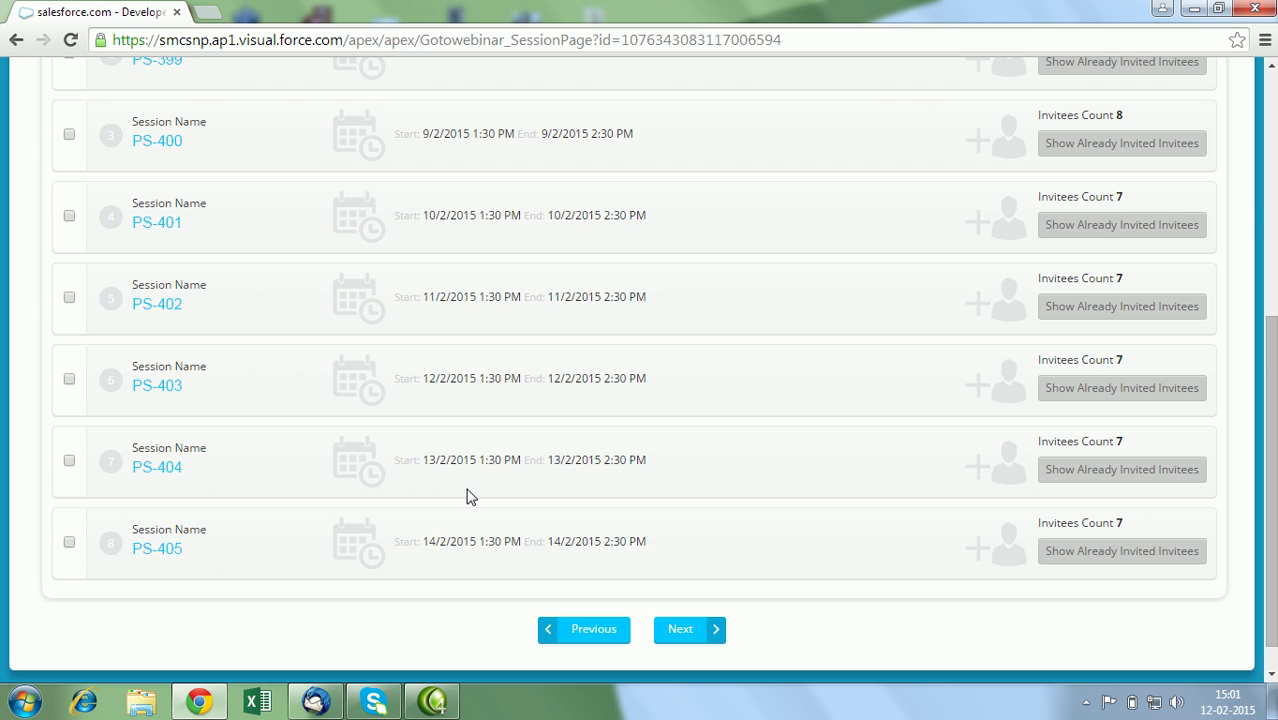
pyautogui.scroll(3, 584, 629)
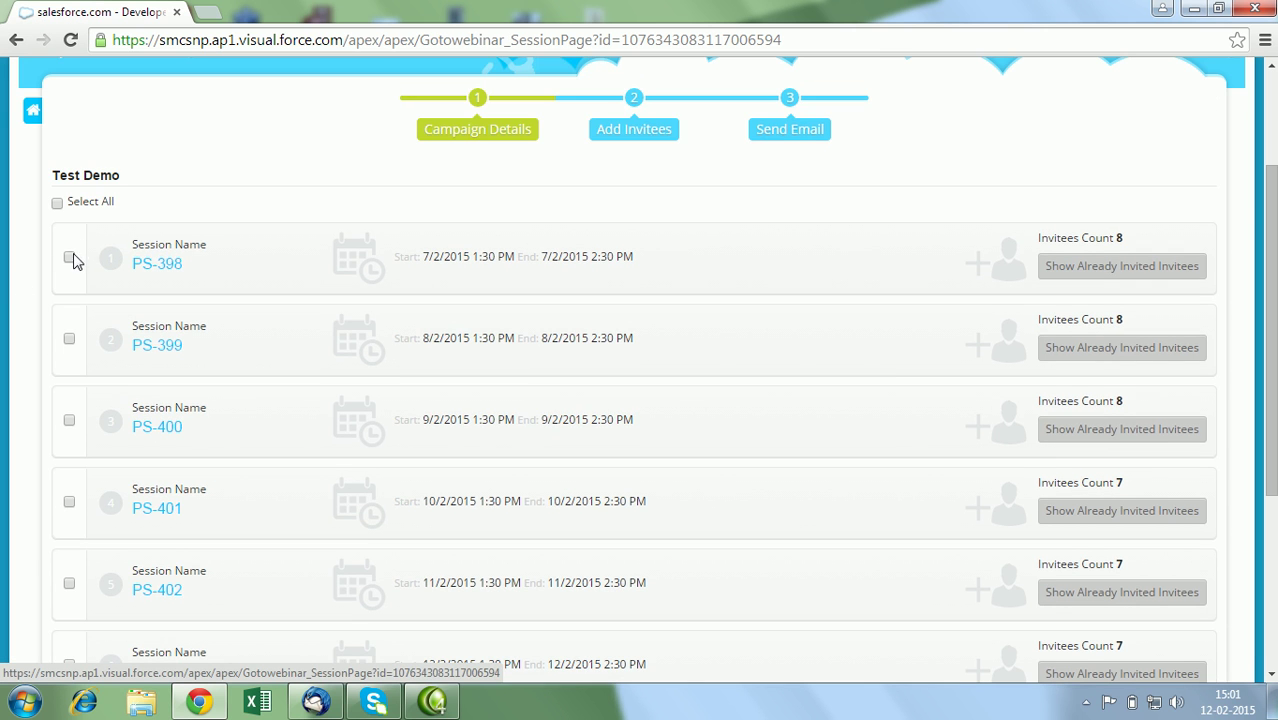
pyautogui.click(69, 257)
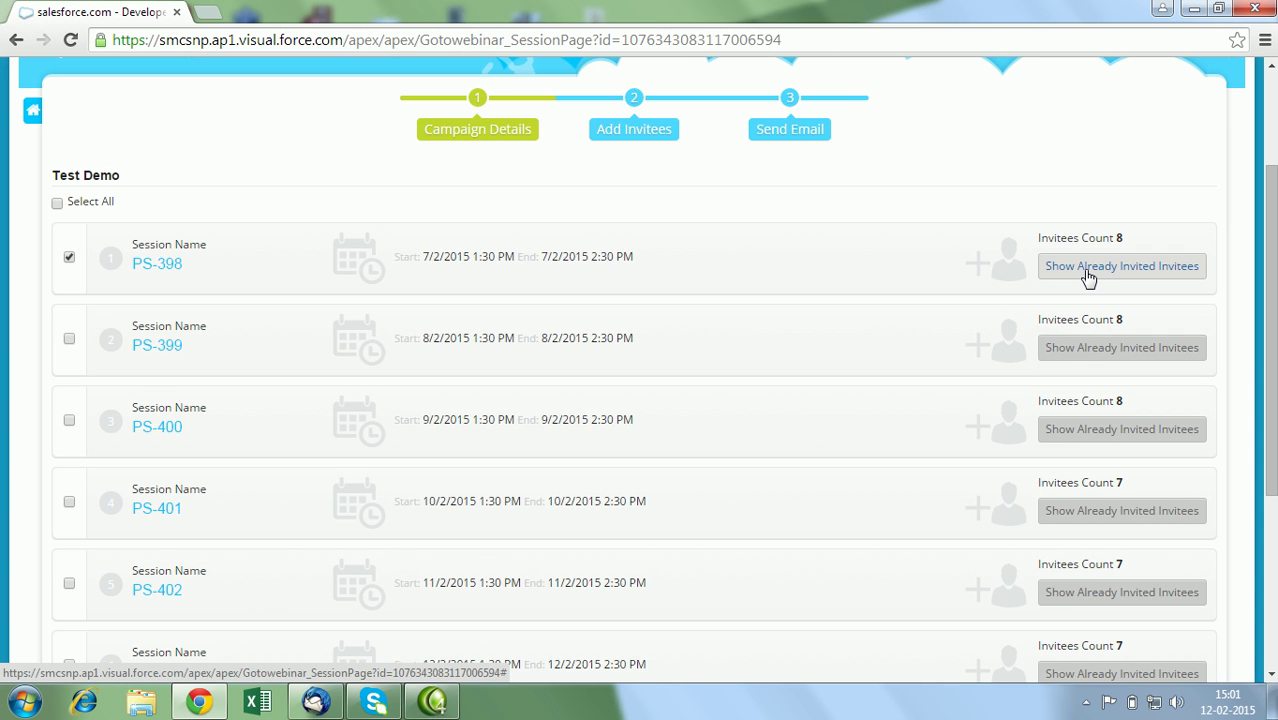
pyautogui.click(1096, 270)
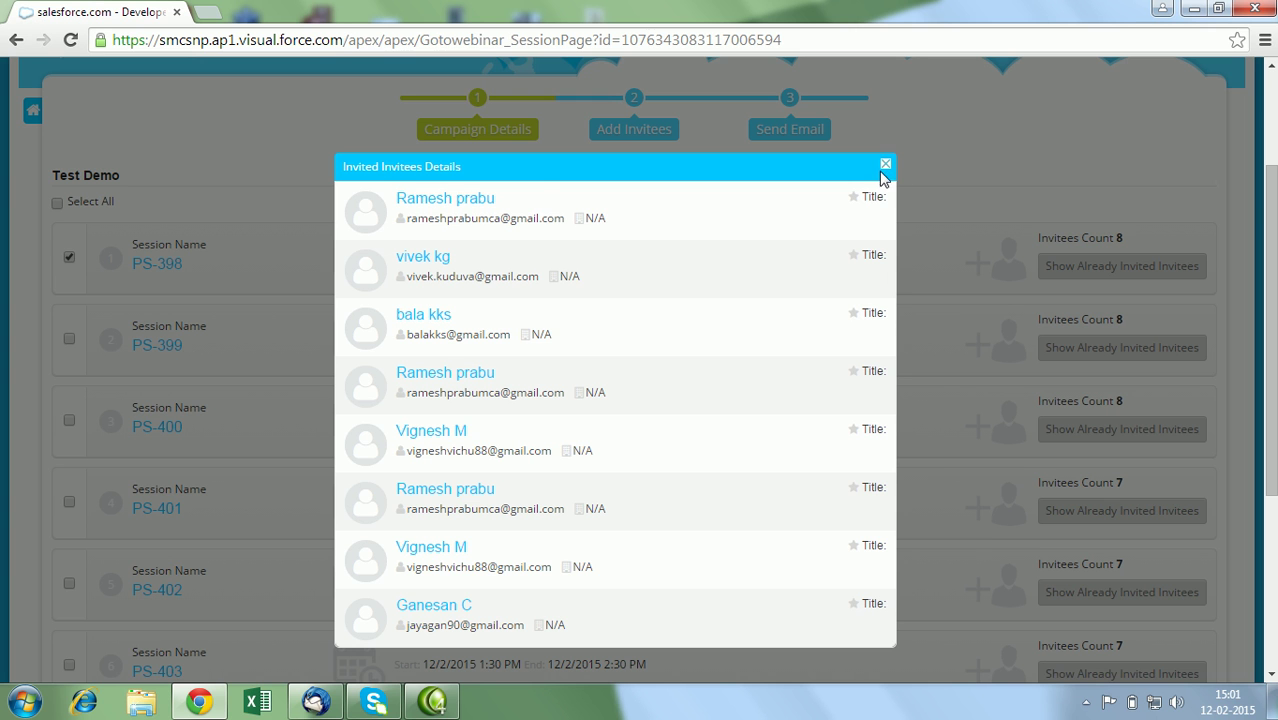
pyautogui.click(885, 167)
# Also select session PS-403 and continue to the invitee step.
pyautogui.moveTo(1271, 280); pyautogui.dragTo(1271, 368)
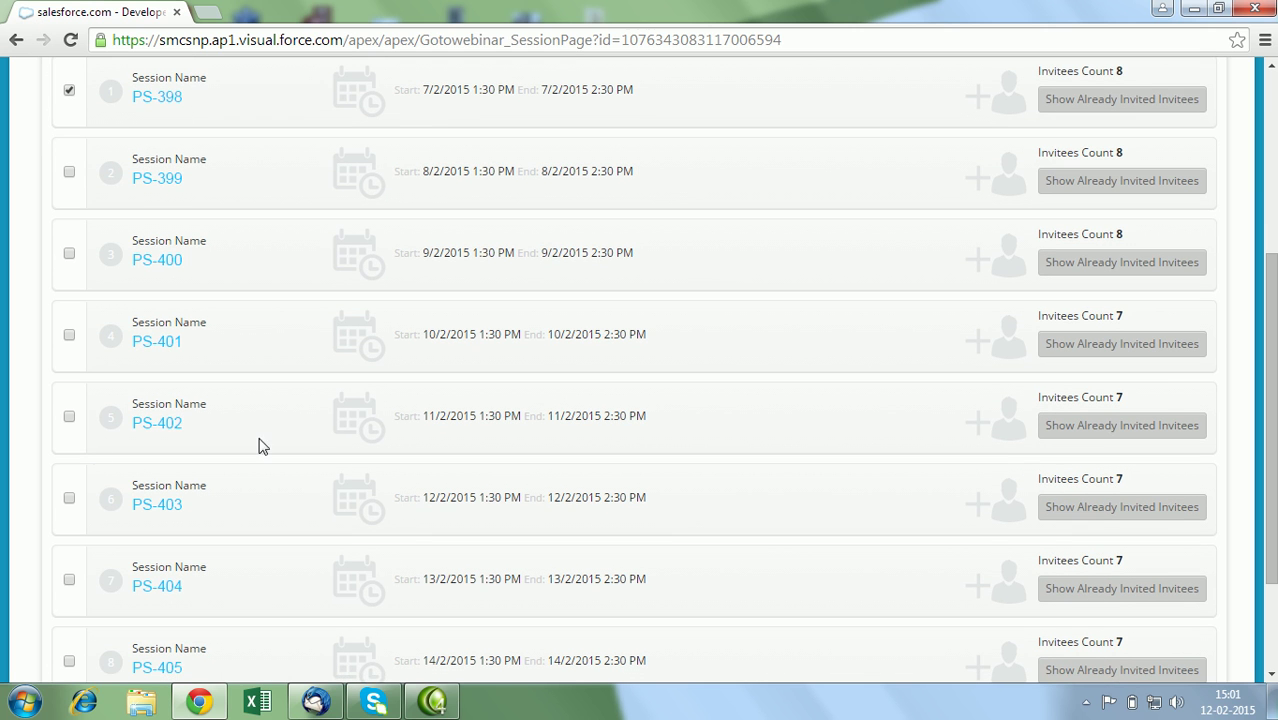
pyautogui.click(68, 497)
pyautogui.moveTo(1271, 420); pyautogui.dragTo(1271, 500)
pyautogui.click(686, 593)
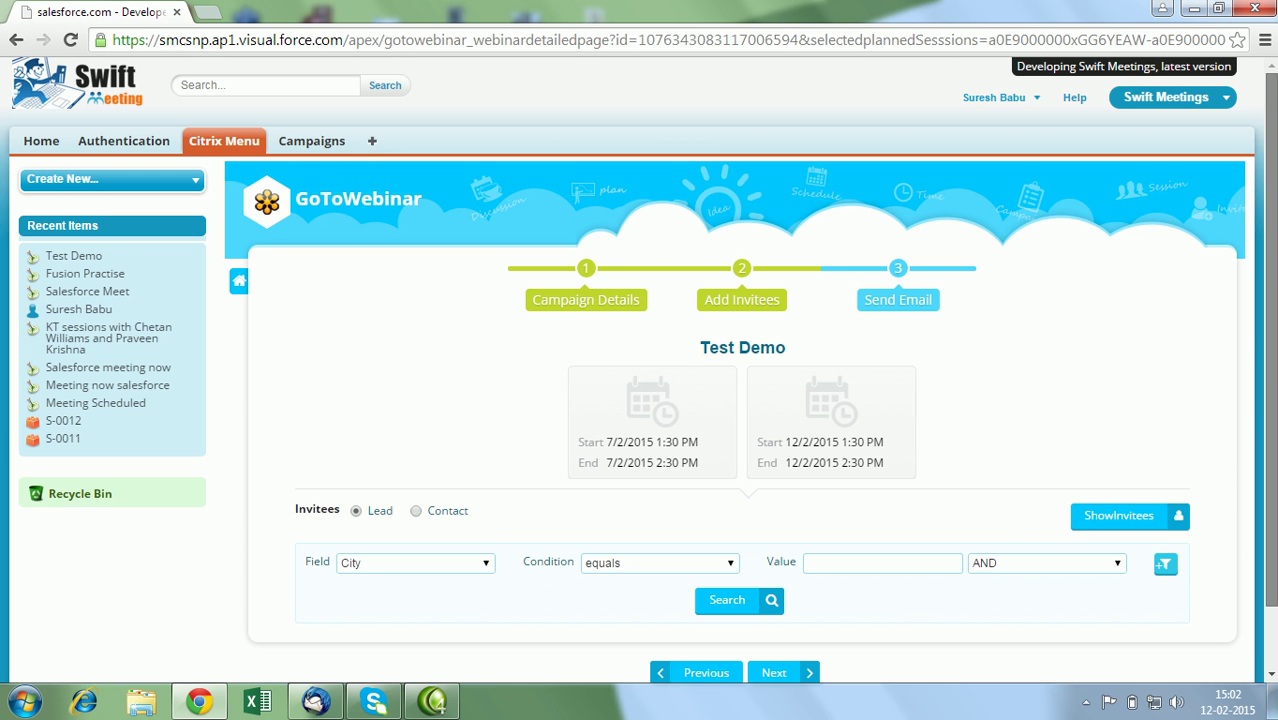
# Search leads with the filter Country 'not equal to' a blank value.
pyautogui.moveTo(1271, 335); pyautogui.dragTo(1271, 395)
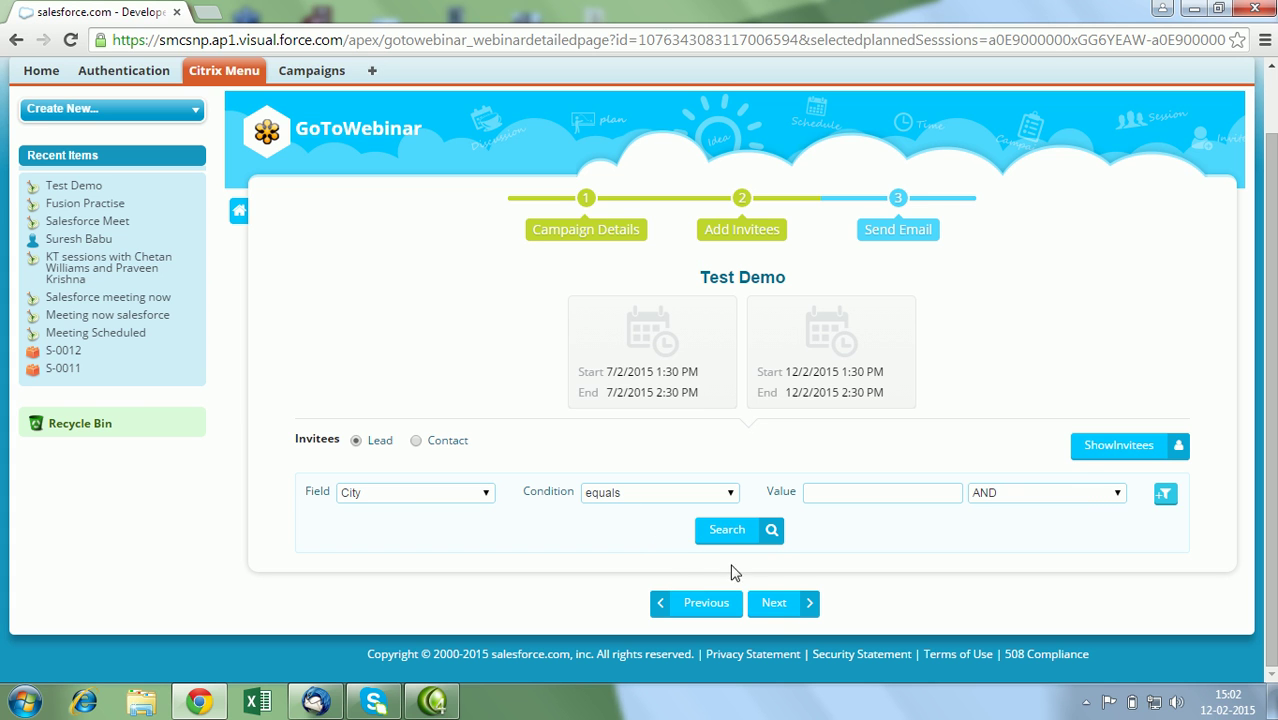
pyautogui.click(422, 497)
pyautogui.click(418, 535)
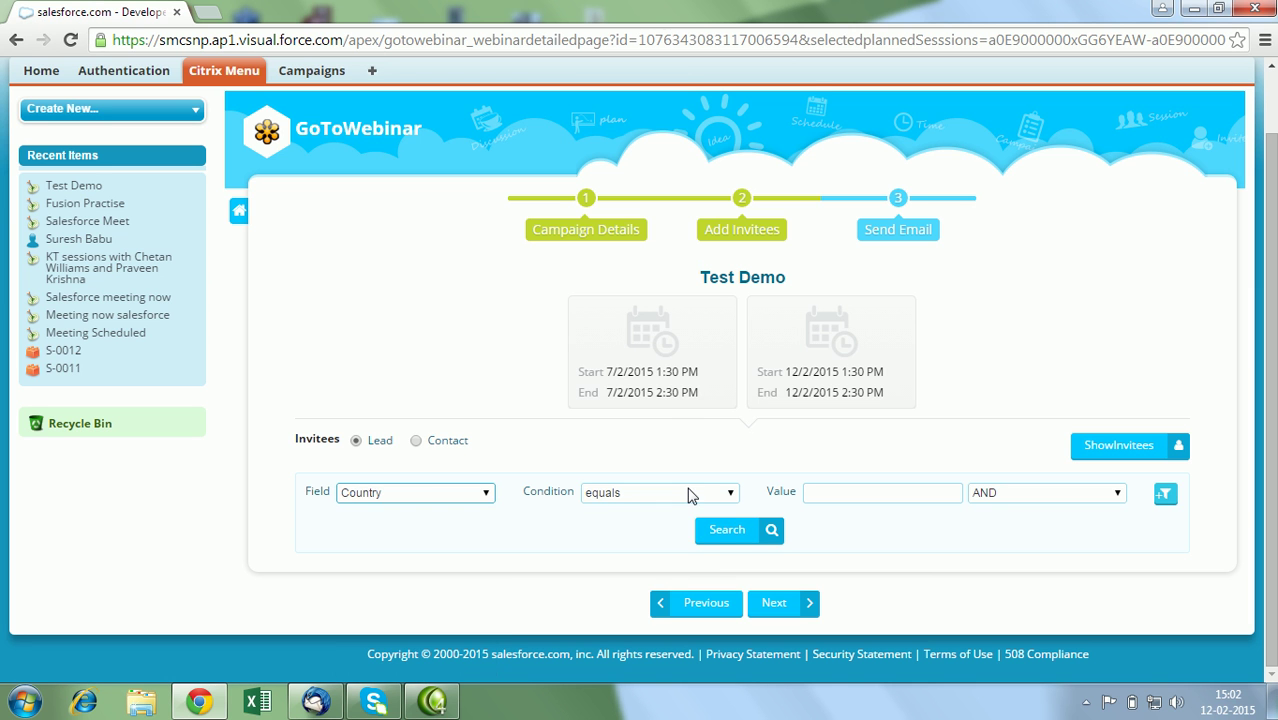
pyautogui.click(684, 490)
pyautogui.click(656, 524)
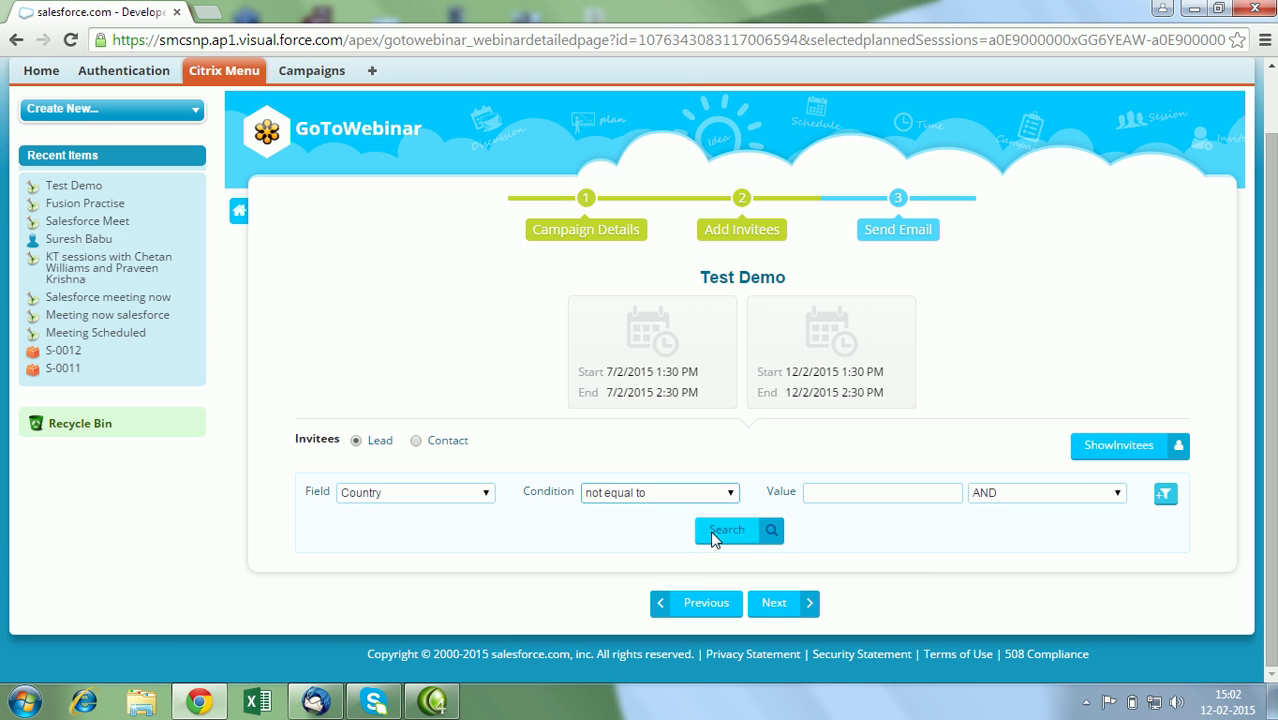
pyautogui.click(710, 533)
# Choose the single retrieved lead and proceed to the Send Email step.
pyautogui.scroll(-2, 710, 537)
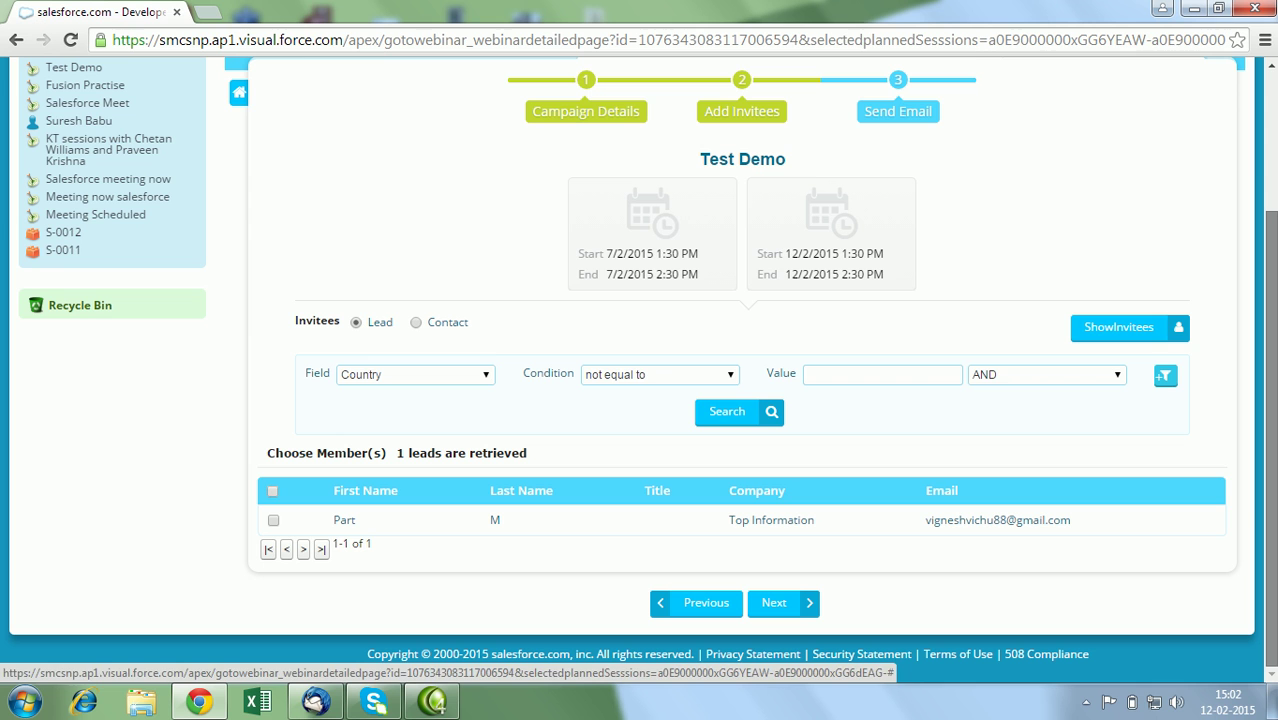
pyautogui.click(272, 521)
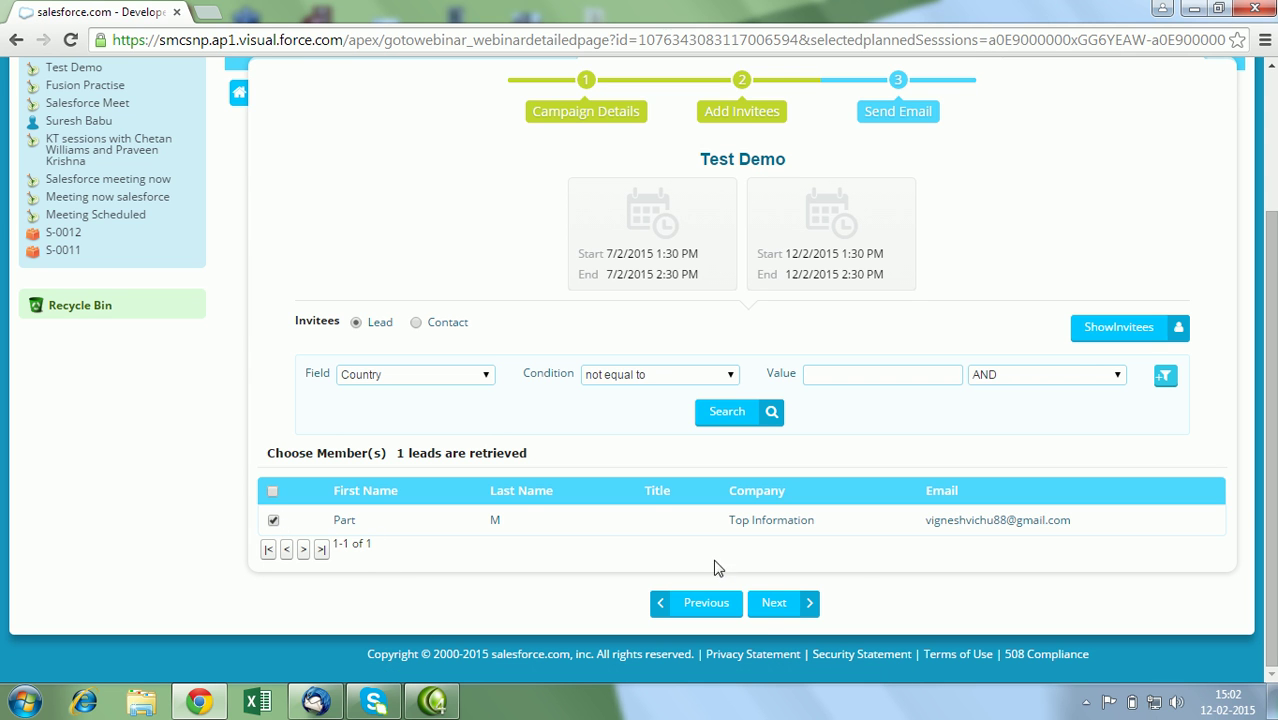
pyautogui.click(765, 612)
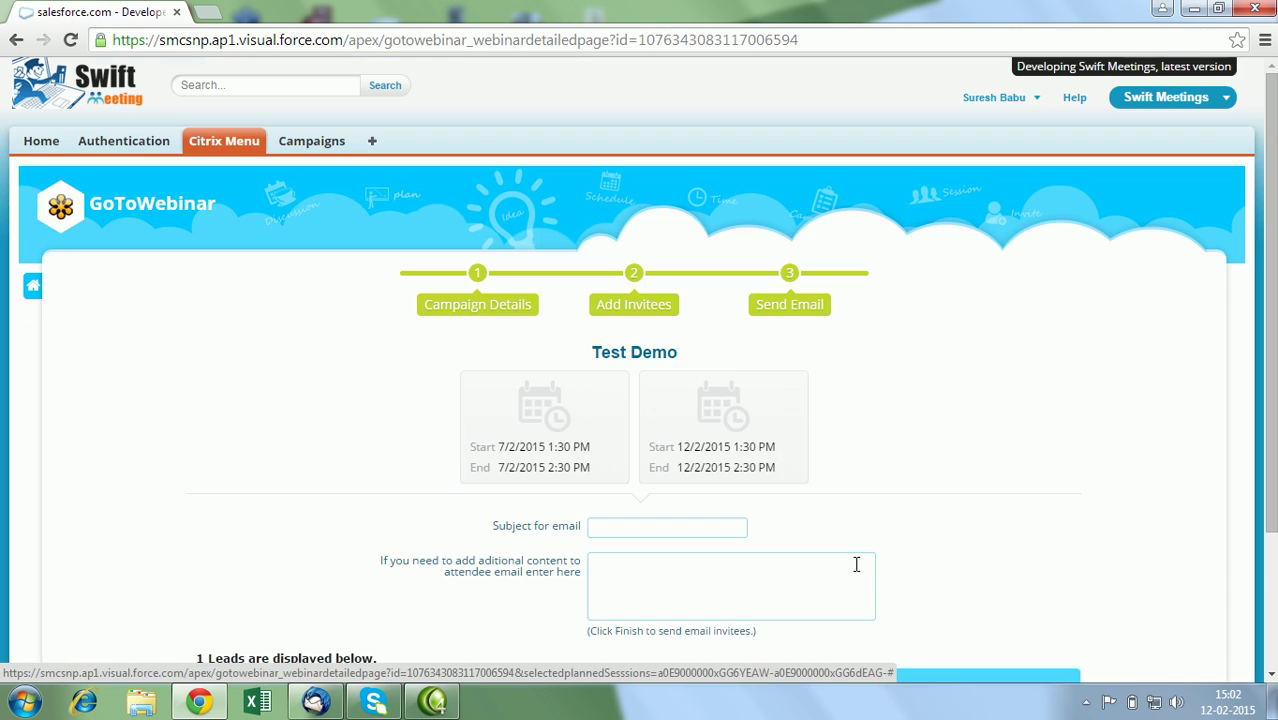
# Enter 'Webinar' as the email subject and finish adding the lead as invitee.
pyautogui.scroll(-3, 642, 448)
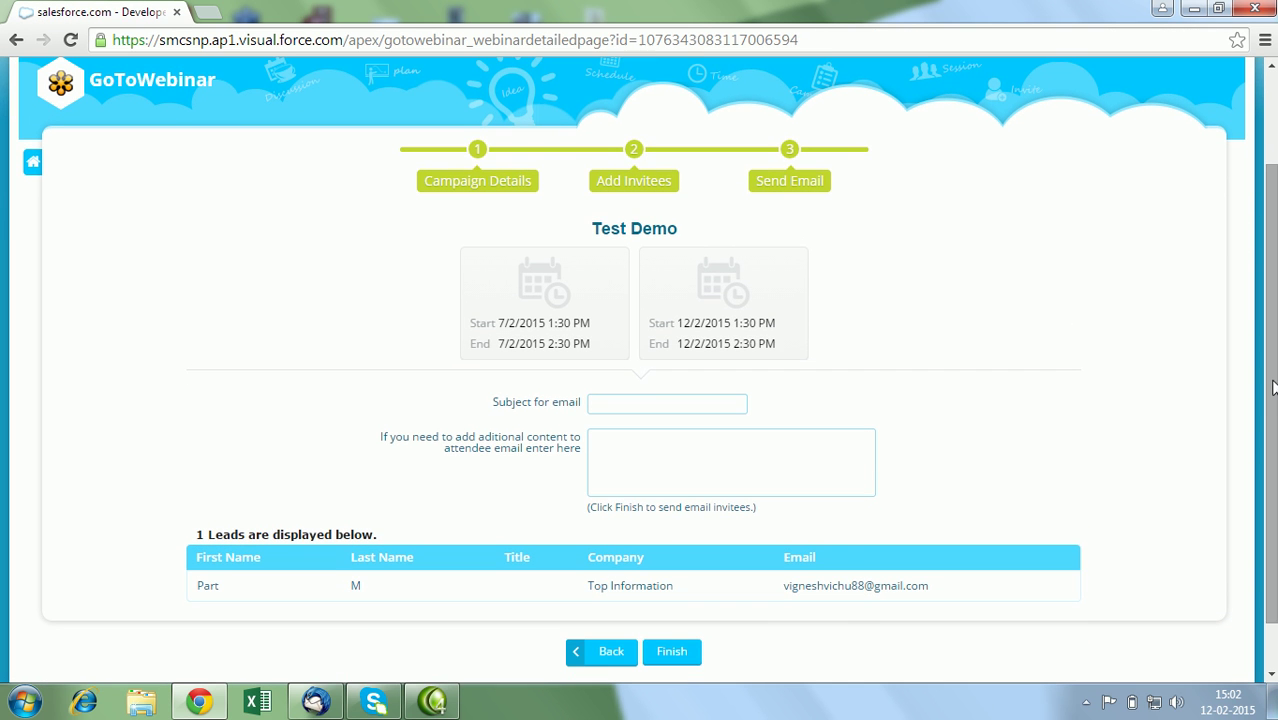
pyautogui.click(637, 400)
pyautogui.write('Webinar')
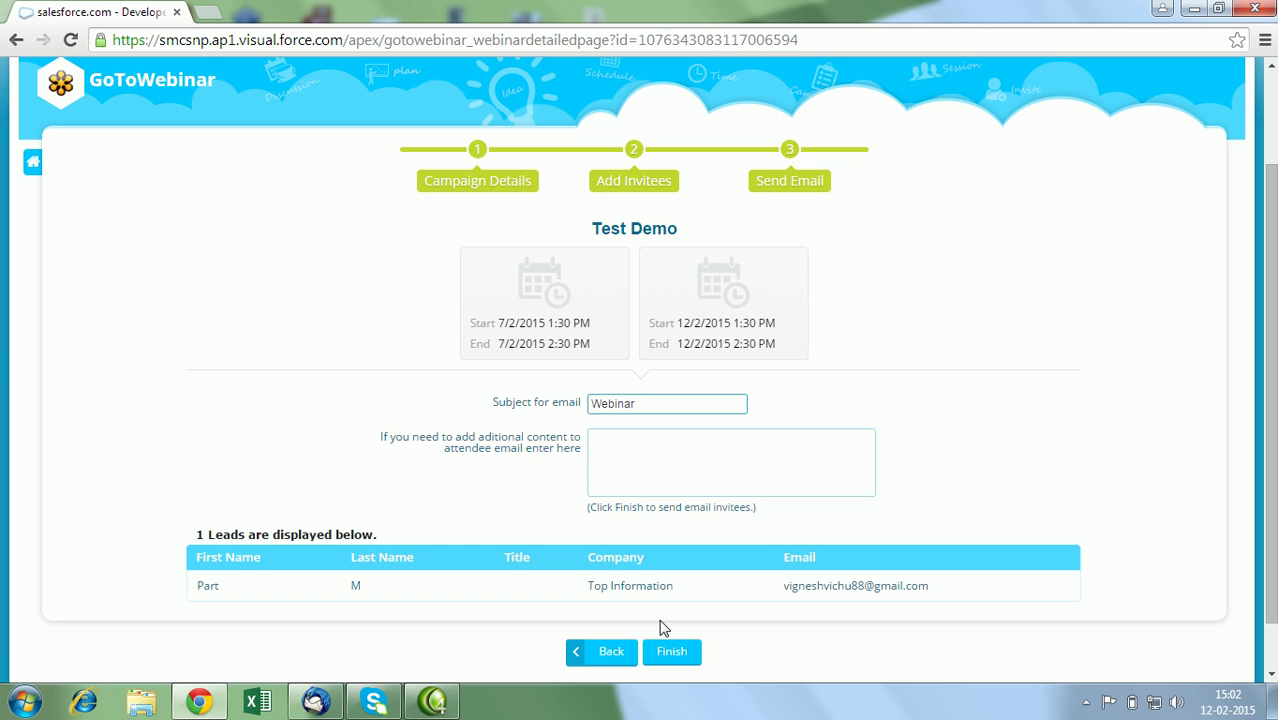
pyautogui.click(668, 651)
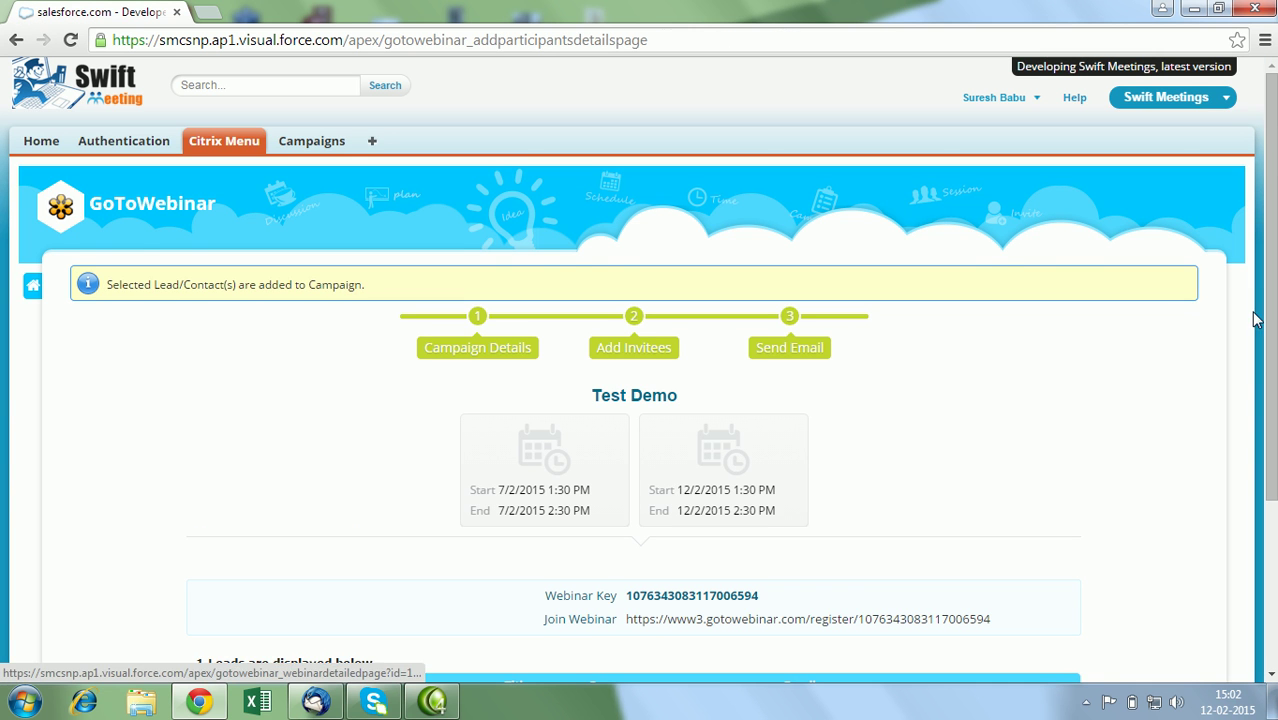
# Select the webinar key number on the confirmation page, then deselect it.
pyautogui.scroll(-2, 1256, 320)
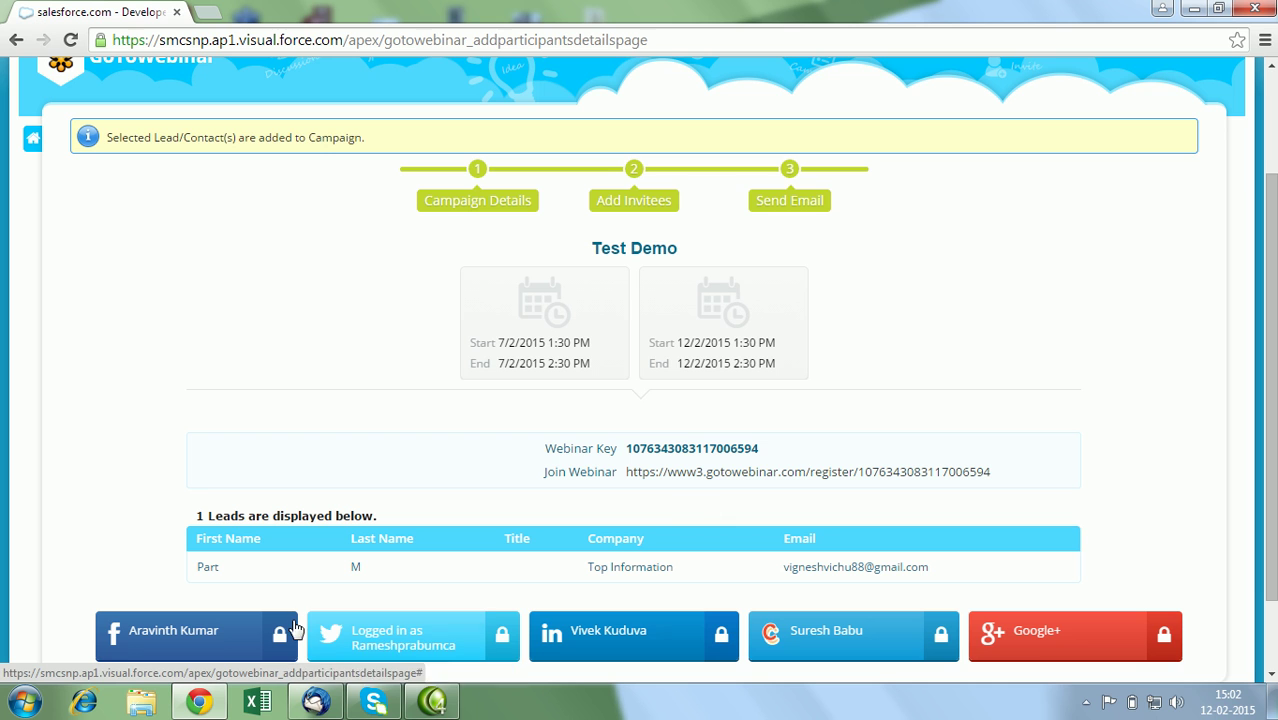
pyautogui.doubleClick(674, 450)
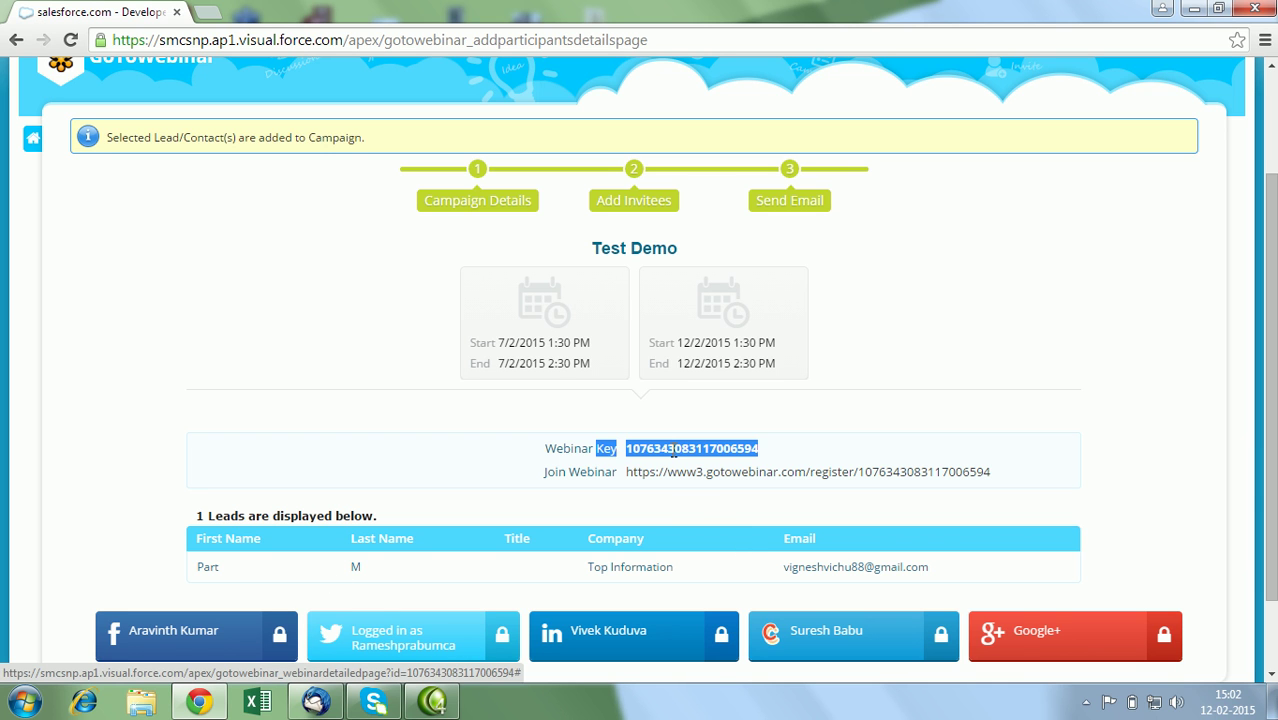
pyautogui.click(476, 491)
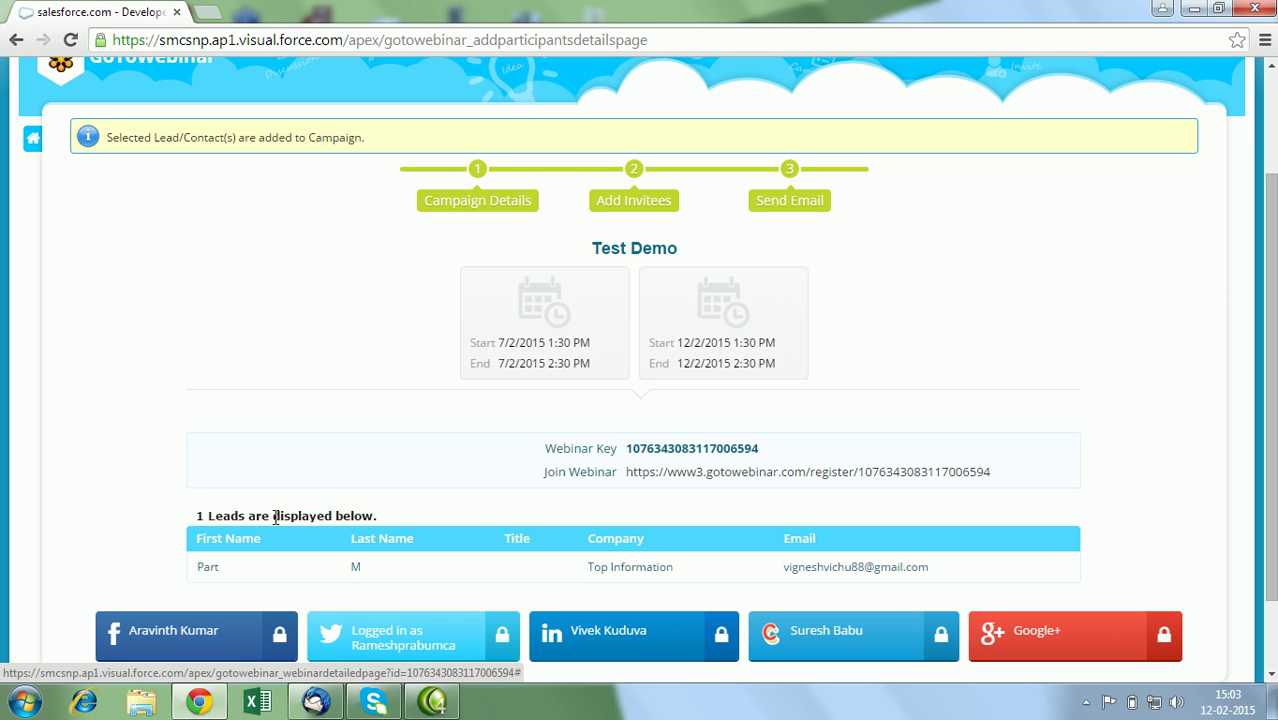
pyautogui.moveTo(1265, 350); pyautogui.dragTo(1265, 248)
# Return to the Citrix hub and open Meetings beside Fetch for GoToMeeting.
pyautogui.click(29, 288)
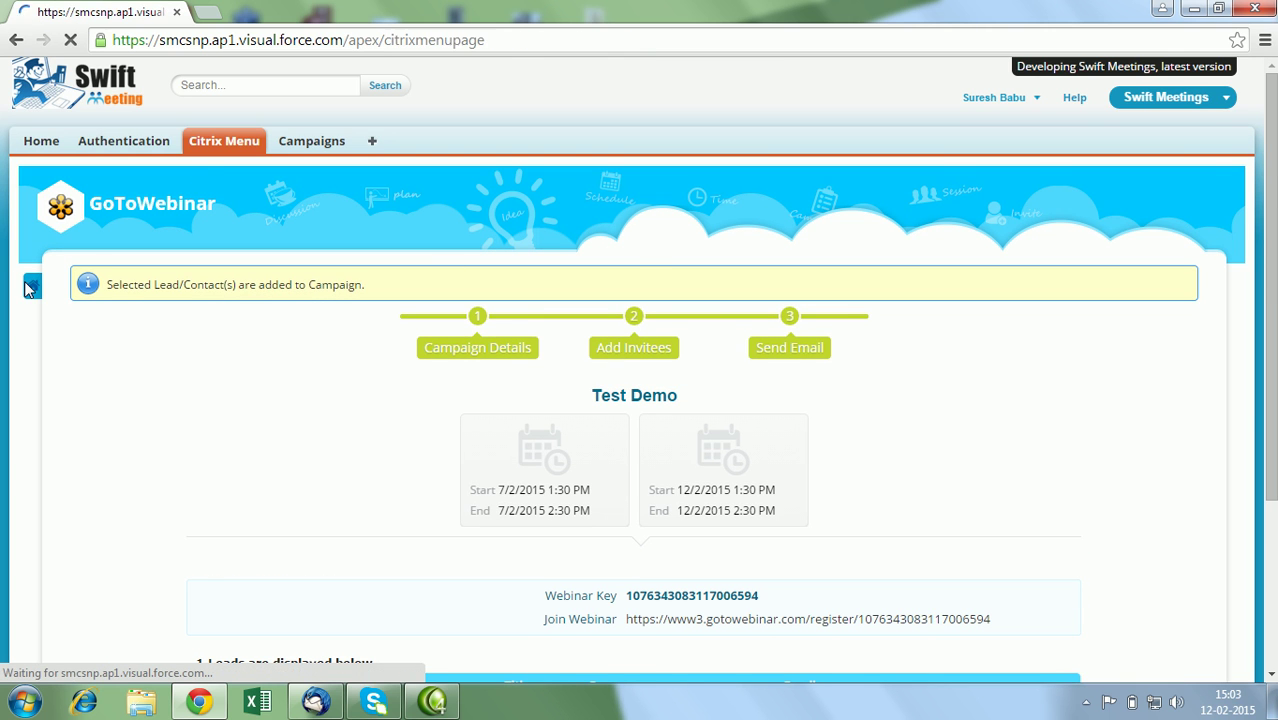
pyautogui.moveTo(1271, 353); pyautogui.dragTo(1271, 371)
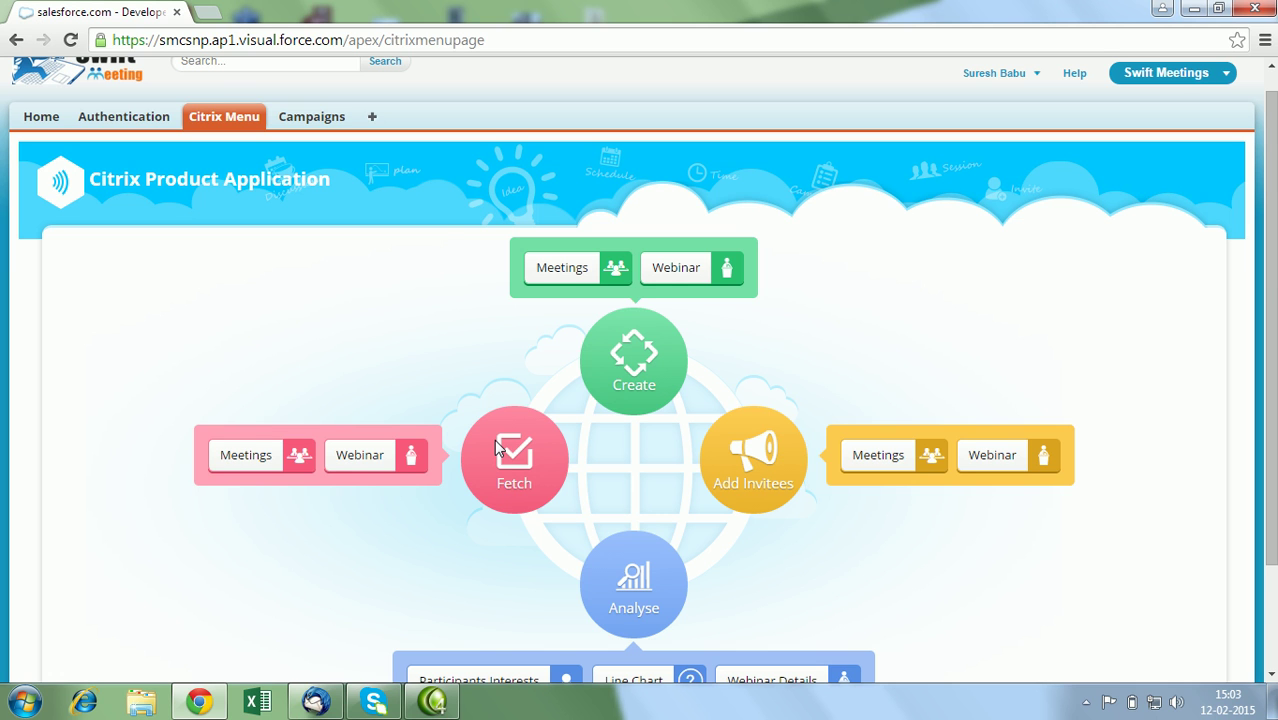
pyautogui.click(263, 457)
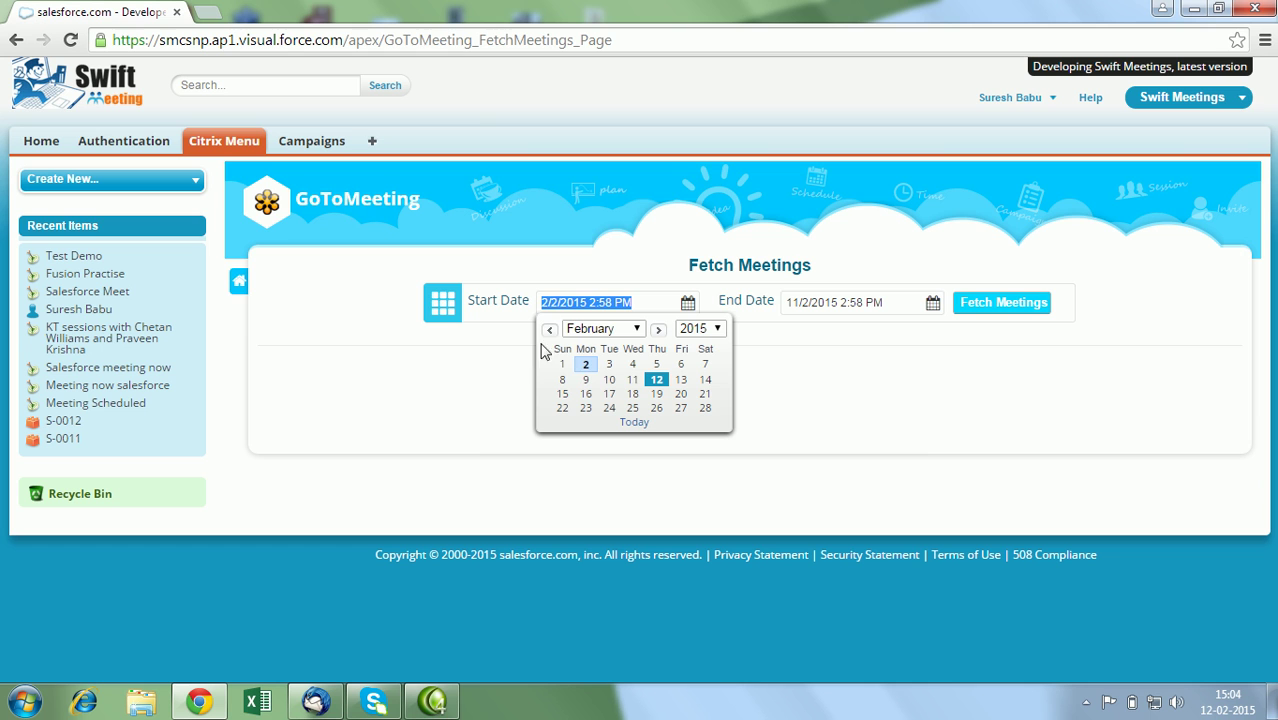
# Set the start date to 30/12/2014 and fetch meetings through 11/2/2015.
pyautogui.click(548, 330)
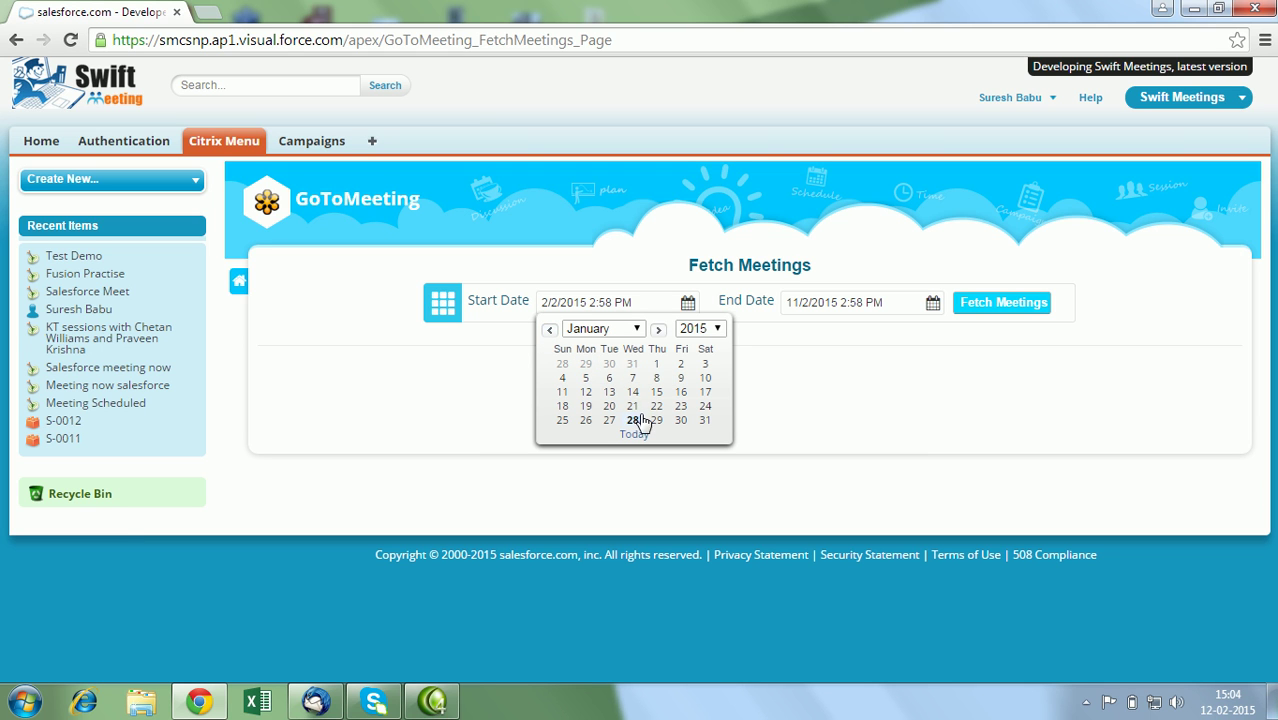
pyautogui.click(609, 363)
pyautogui.click(1029, 314)
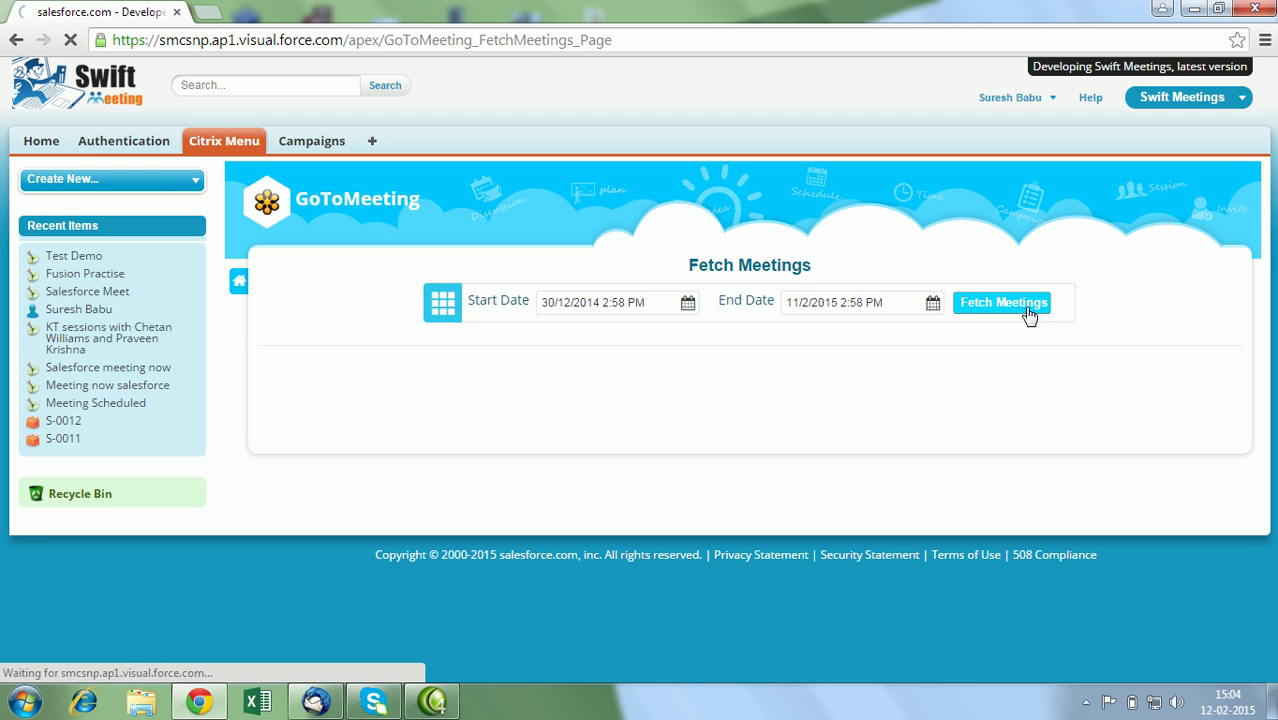
# Synchronise participant information for the first meeting, 927478925.
pyautogui.moveTo(1272, 237); pyautogui.dragTo(1274, 304)
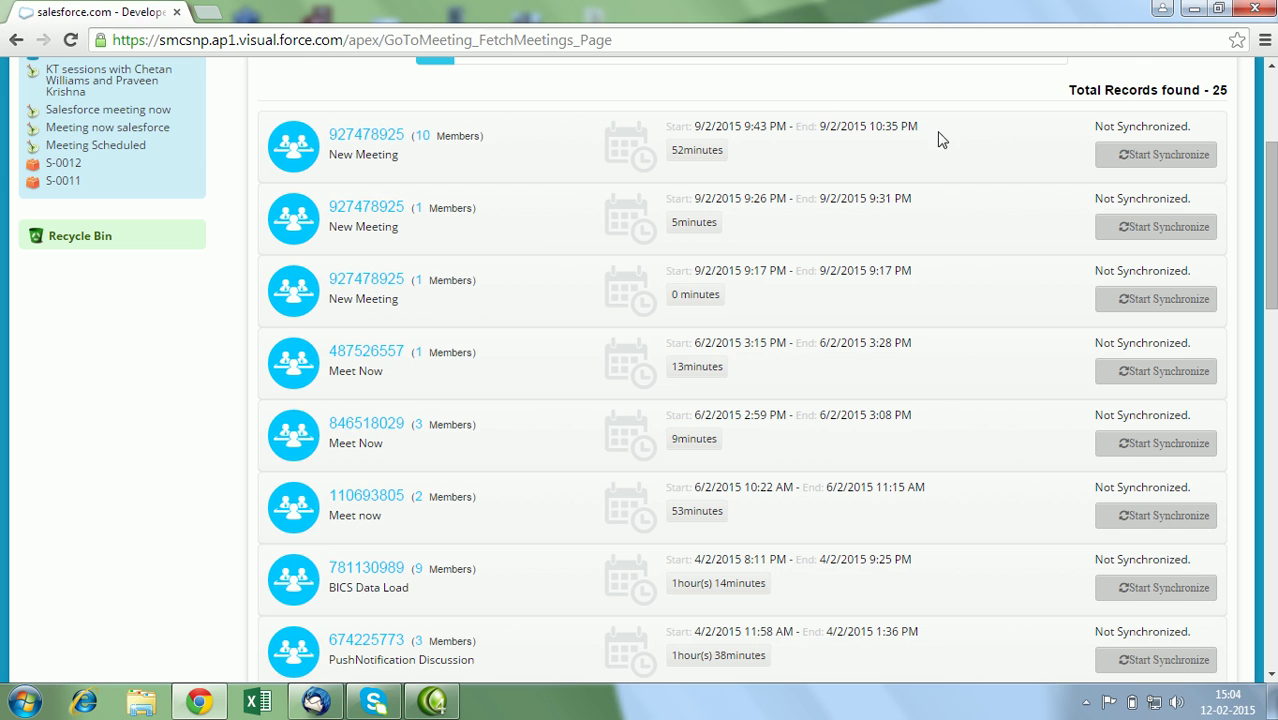
pyautogui.click(1152, 173)
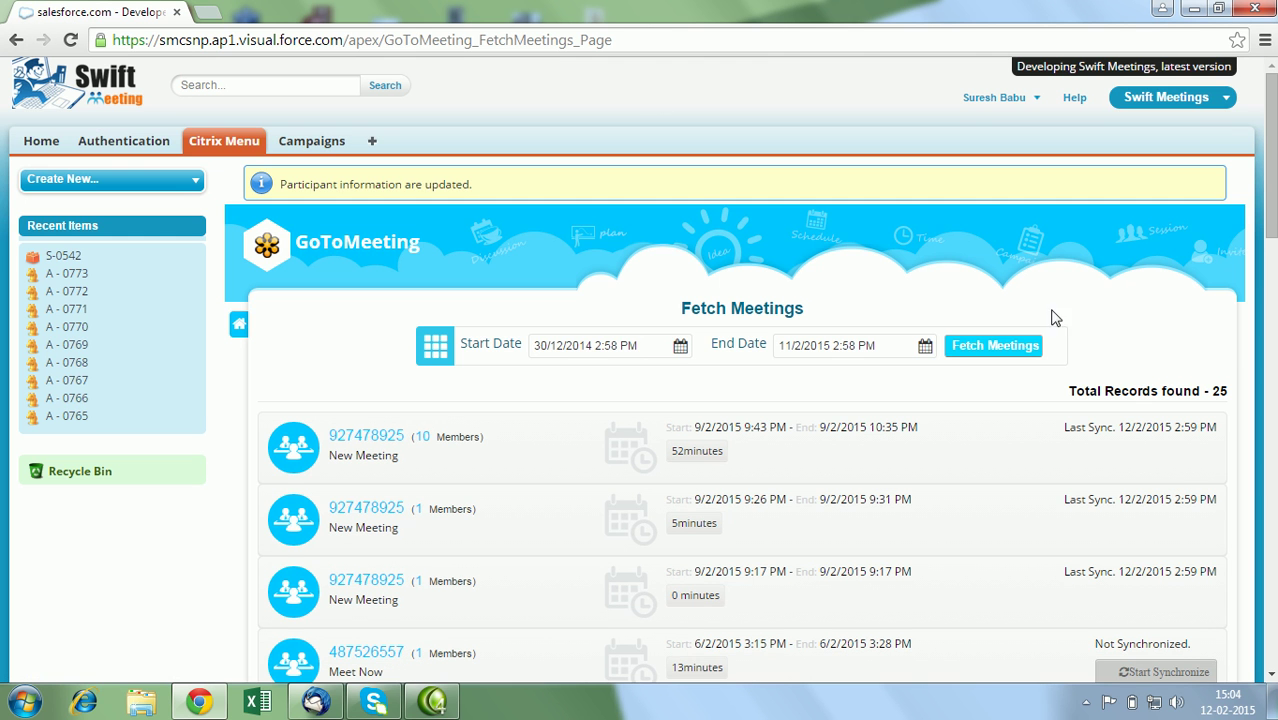
pyautogui.scroll(-3, 1273, 142)
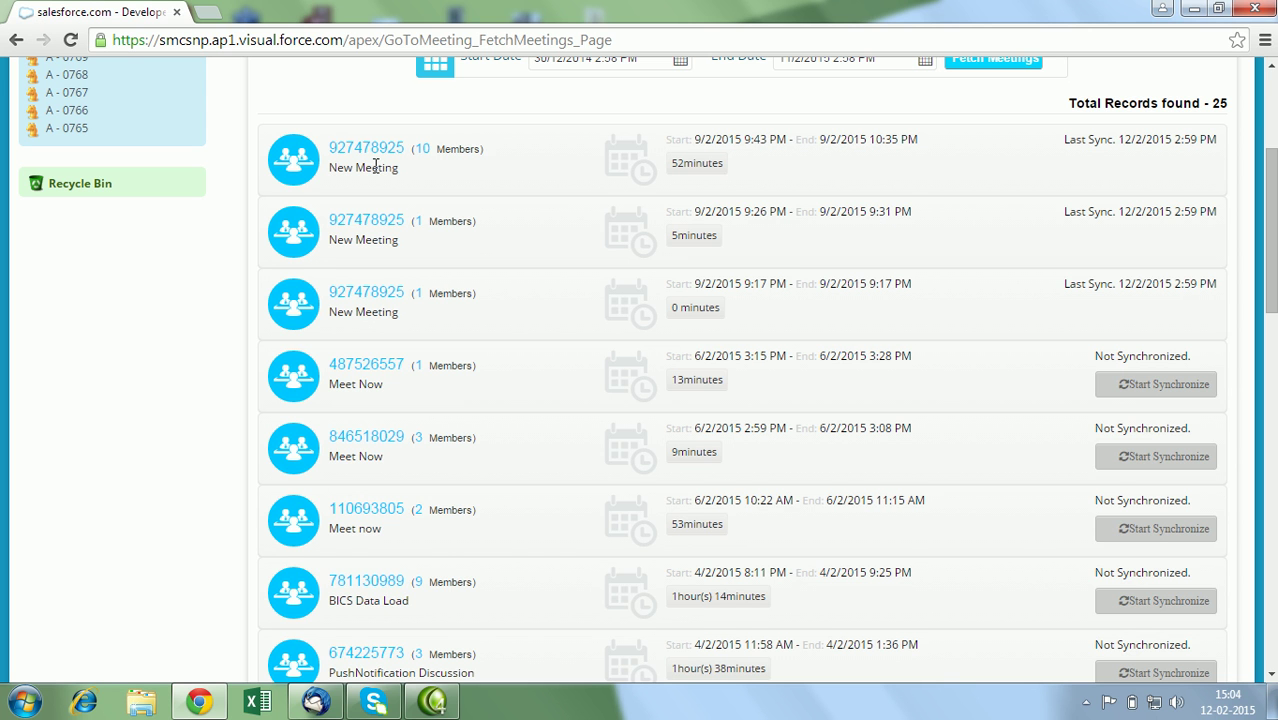
# View and then close the attendee details for meeting 927478925.
pyautogui.click(428, 153)
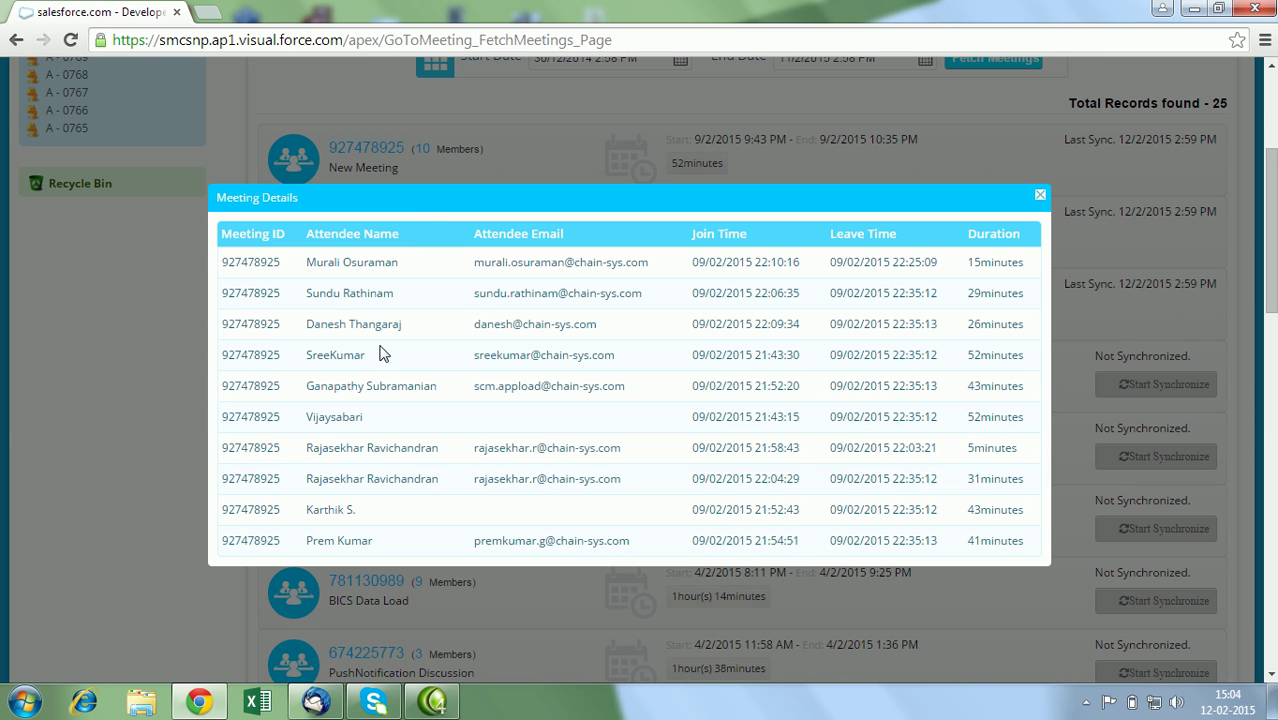
pyautogui.click(1040, 197)
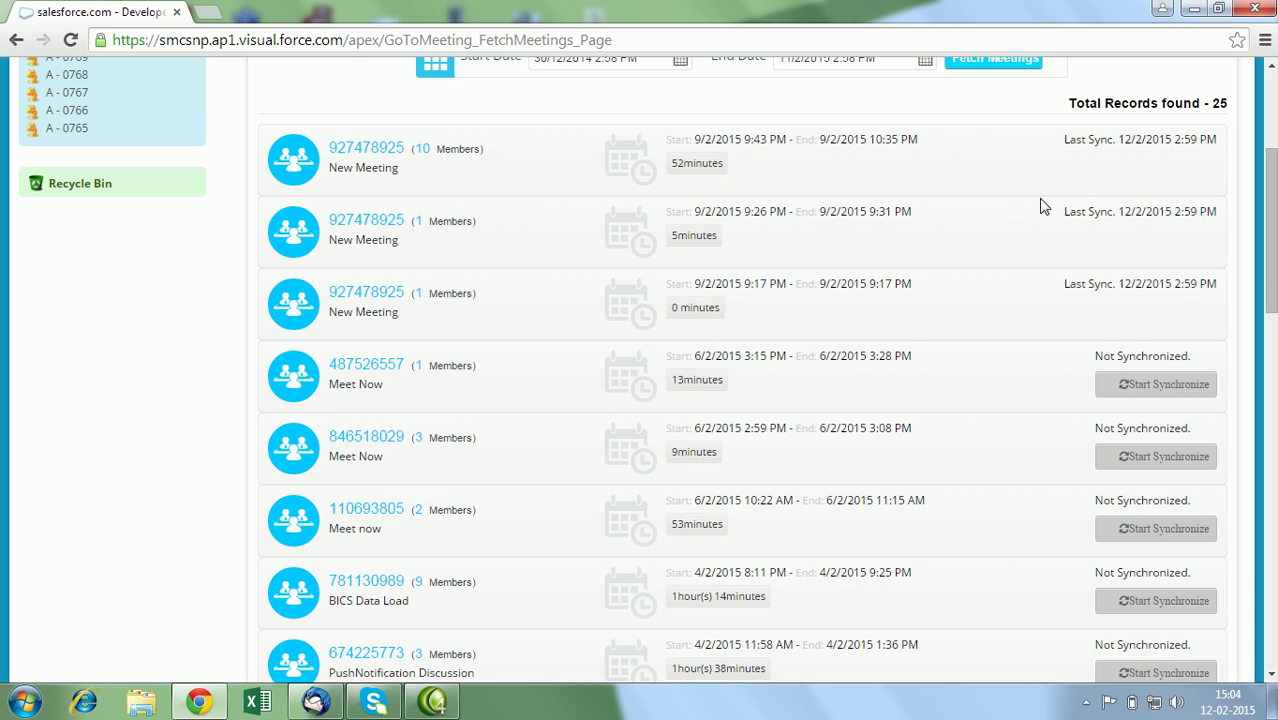
pyautogui.moveTo(1275, 253); pyautogui.dragTo(1276, 244)
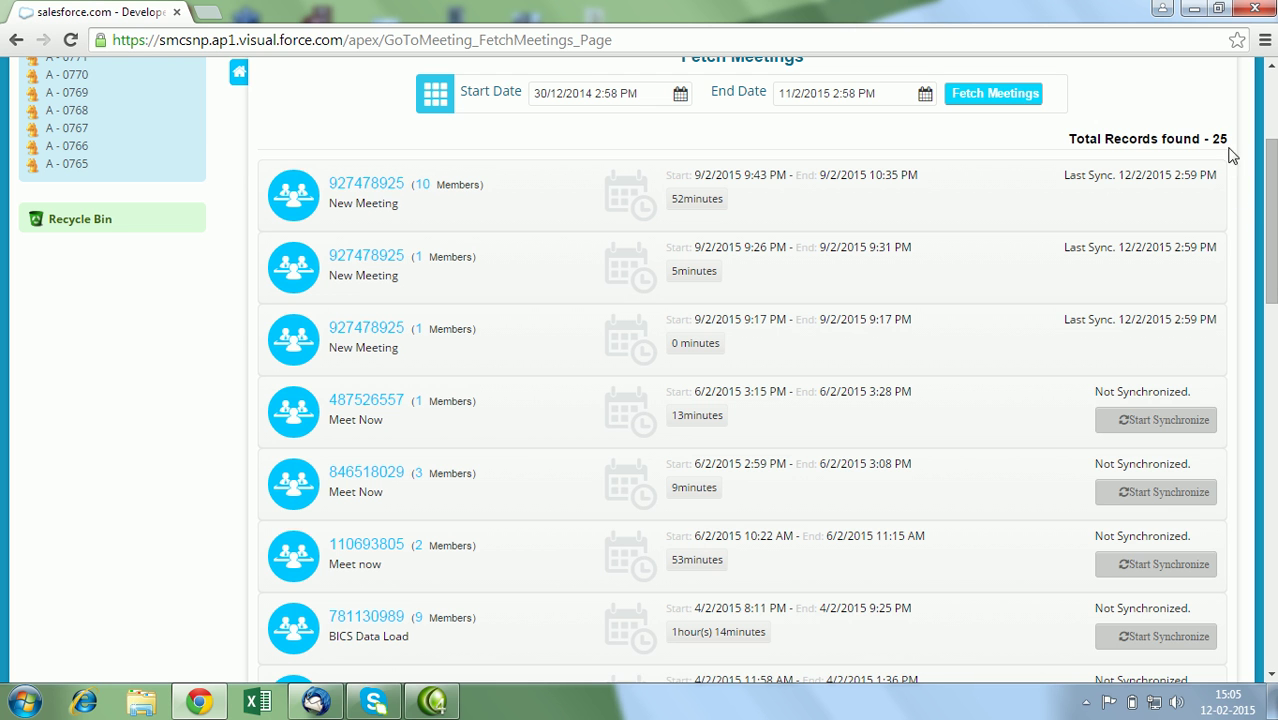
# Open the Campaigns page in a new browser tab.
pyautogui.moveTo(1270, 233); pyautogui.dragTo(1270, 283)
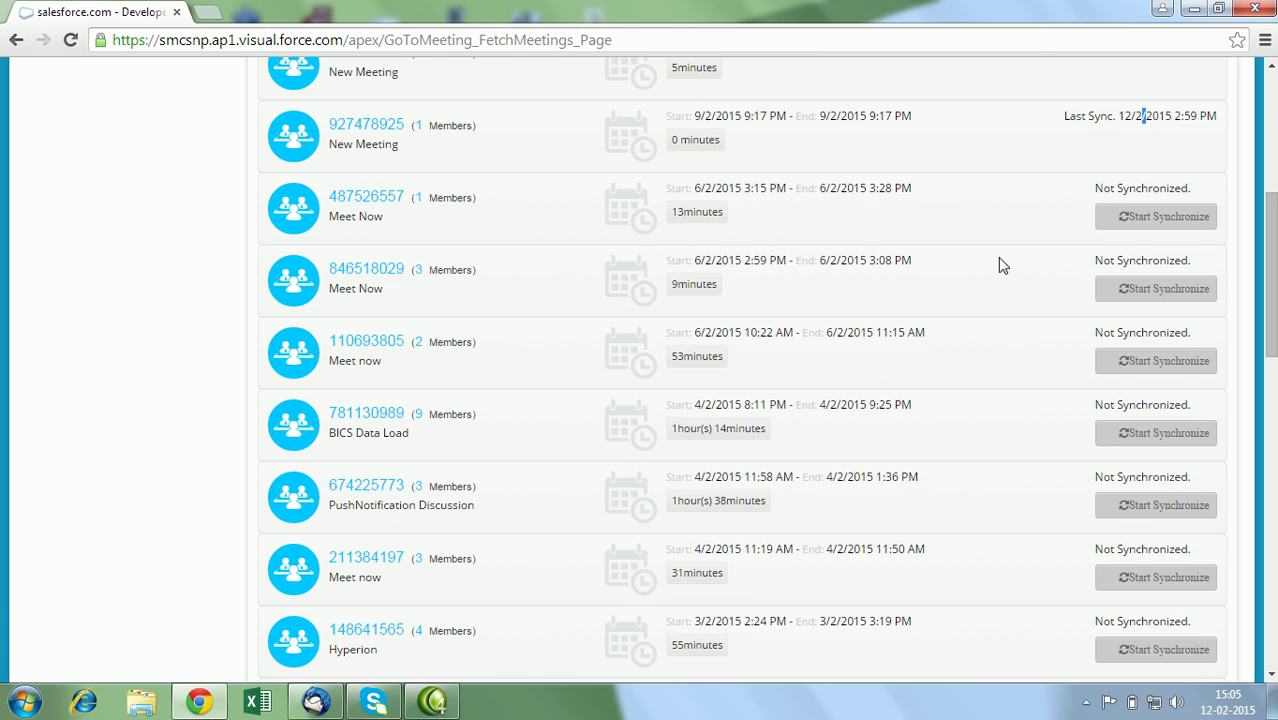
pyautogui.moveTo(1271, 235); pyautogui.dragTo(1271, 113)
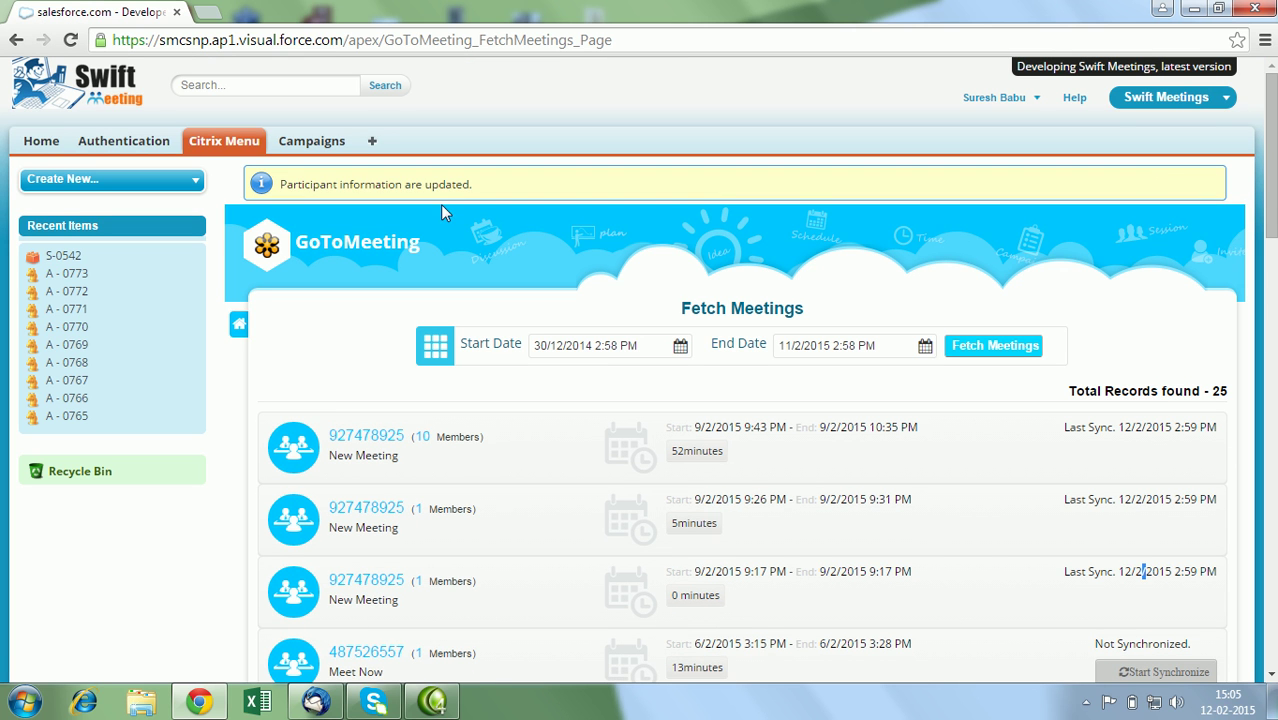
pyautogui.rightClick(287, 143)
pyautogui.click(300, 150)
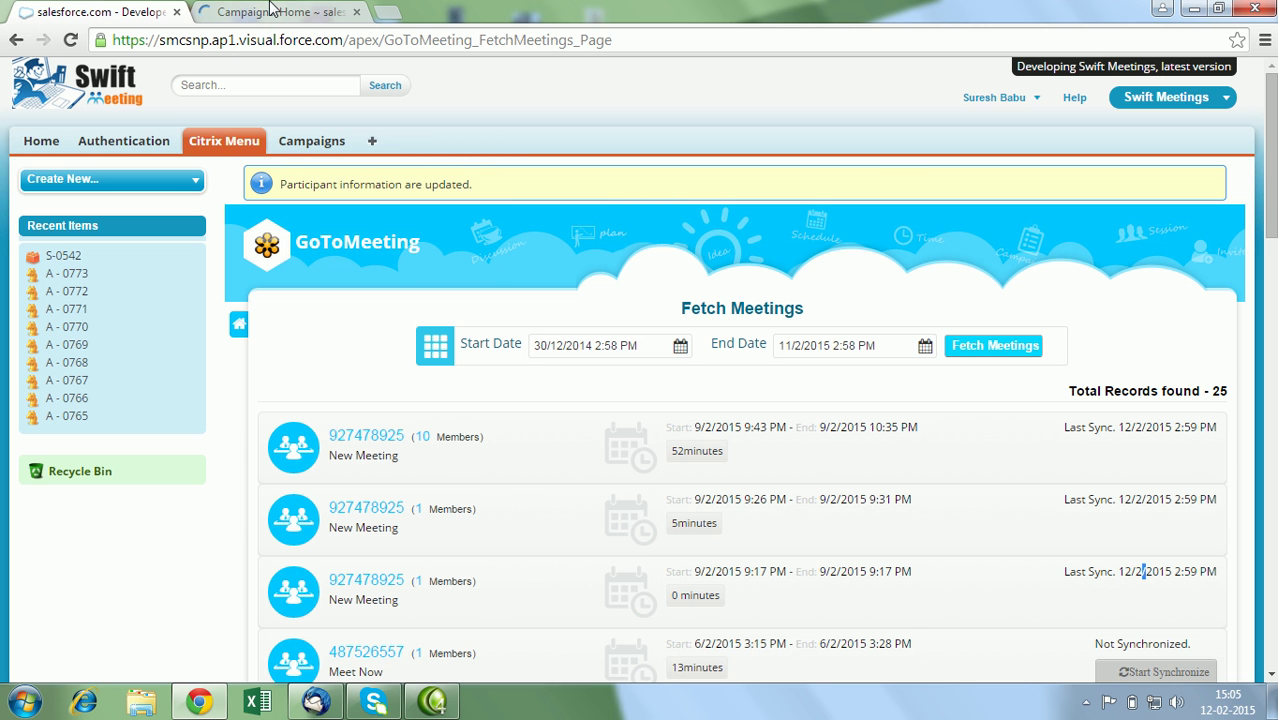
# In the new tab, open the New Meeting campaign and scroll through its sessions and 11 leads.
pyautogui.click(271, 11)
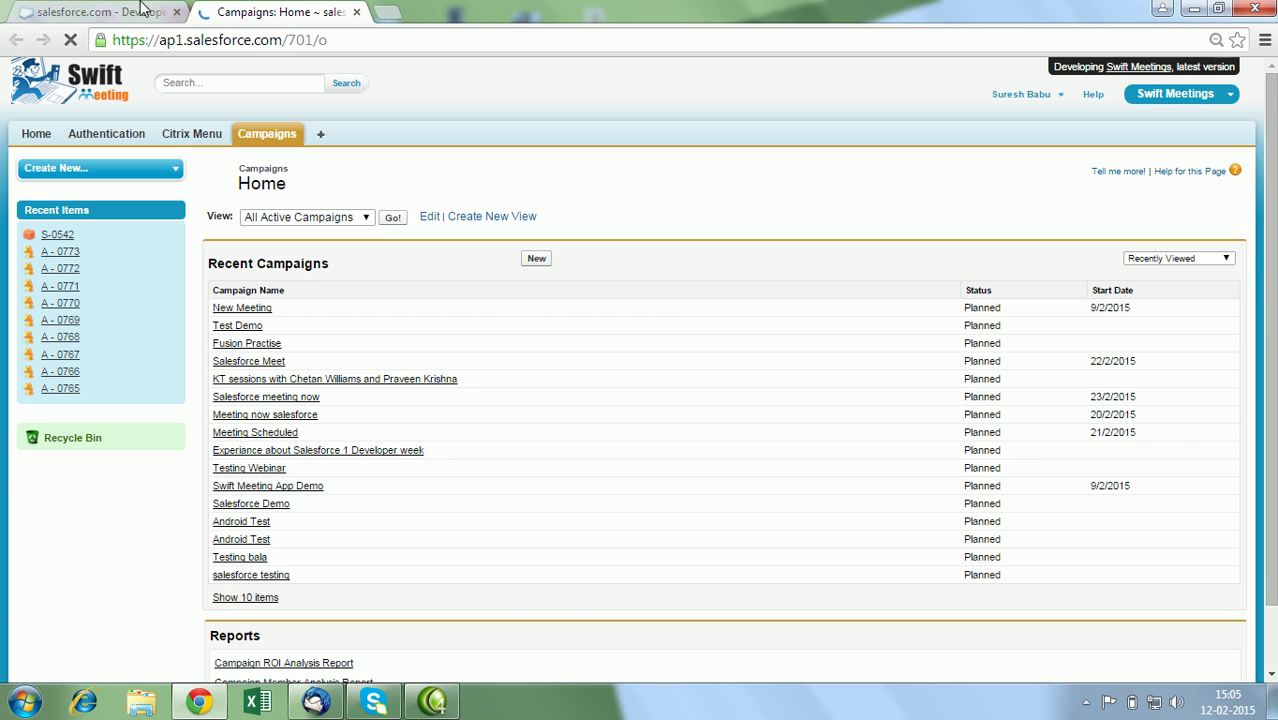
pyautogui.click(229, 310)
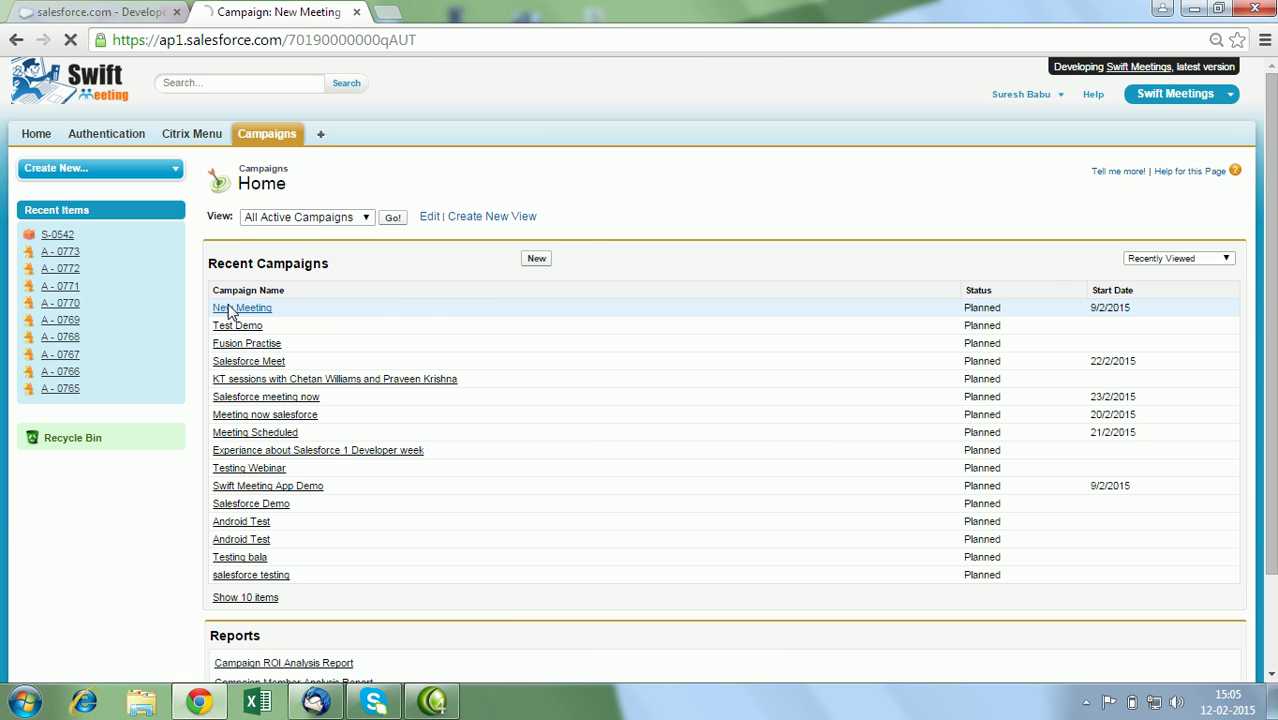
pyautogui.click(231, 310)
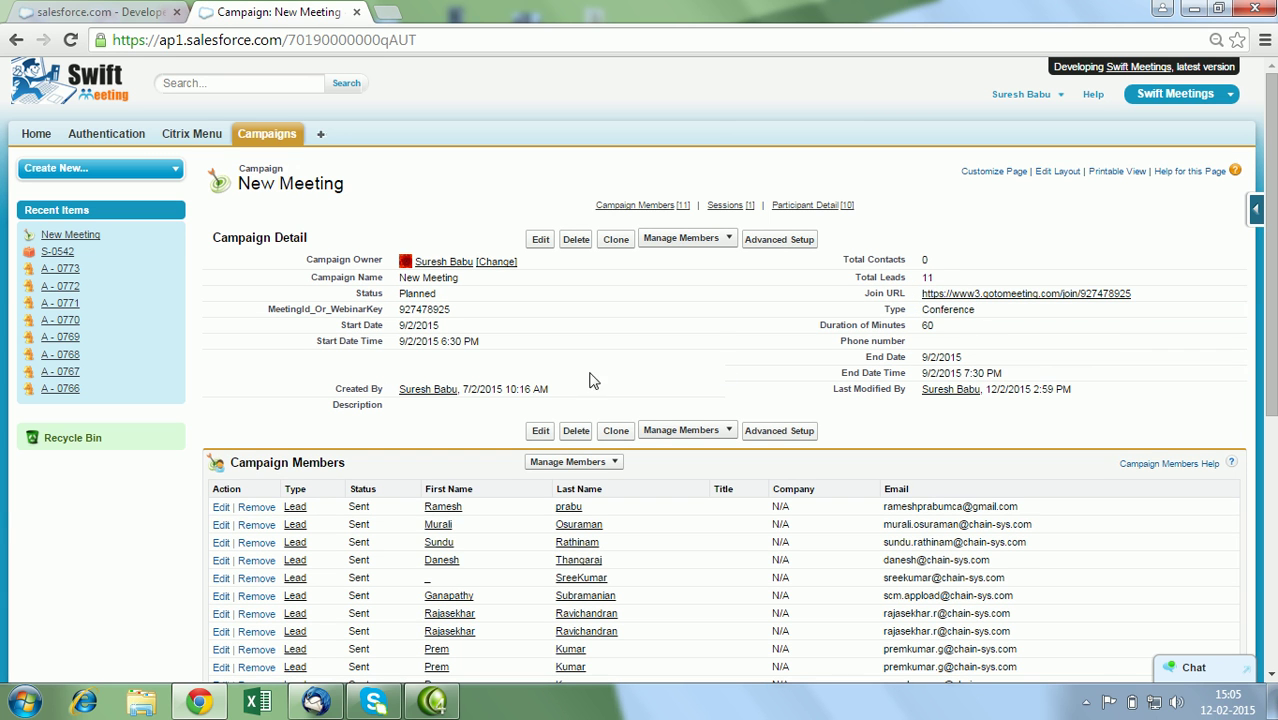
pyautogui.scroll(-2, 633, 414)
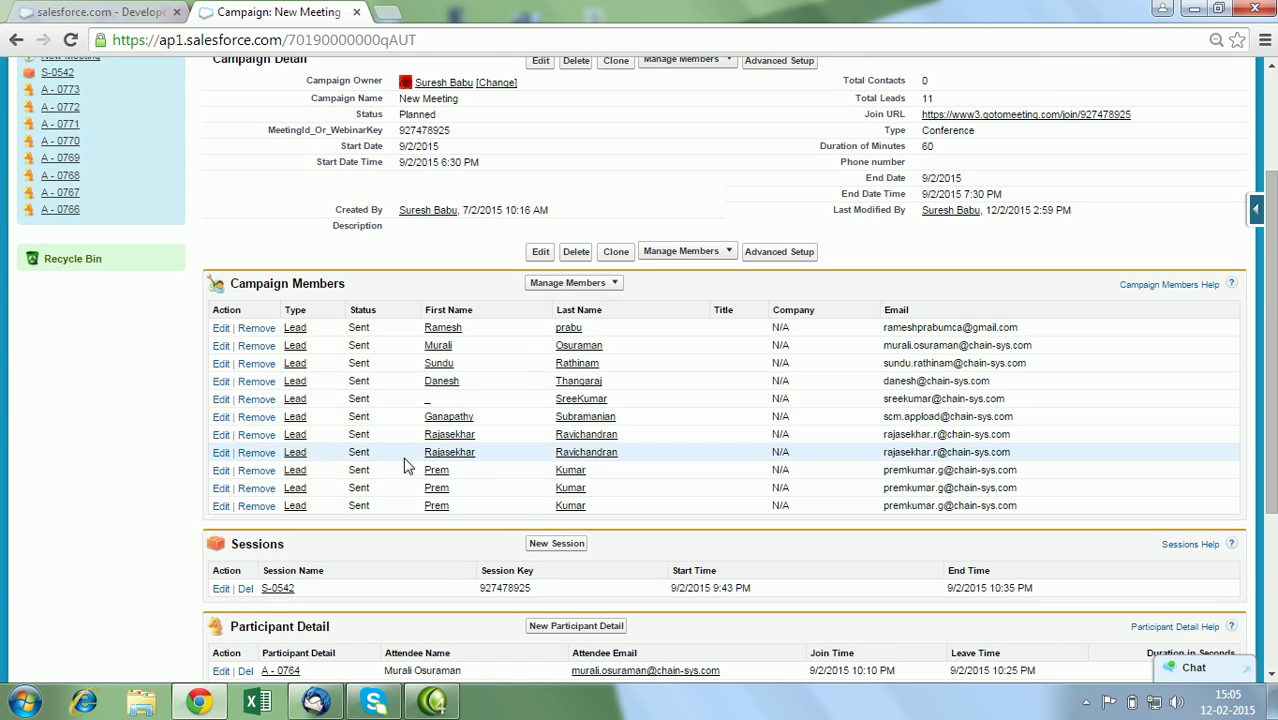
pyautogui.scroll(-2, 696, 530)
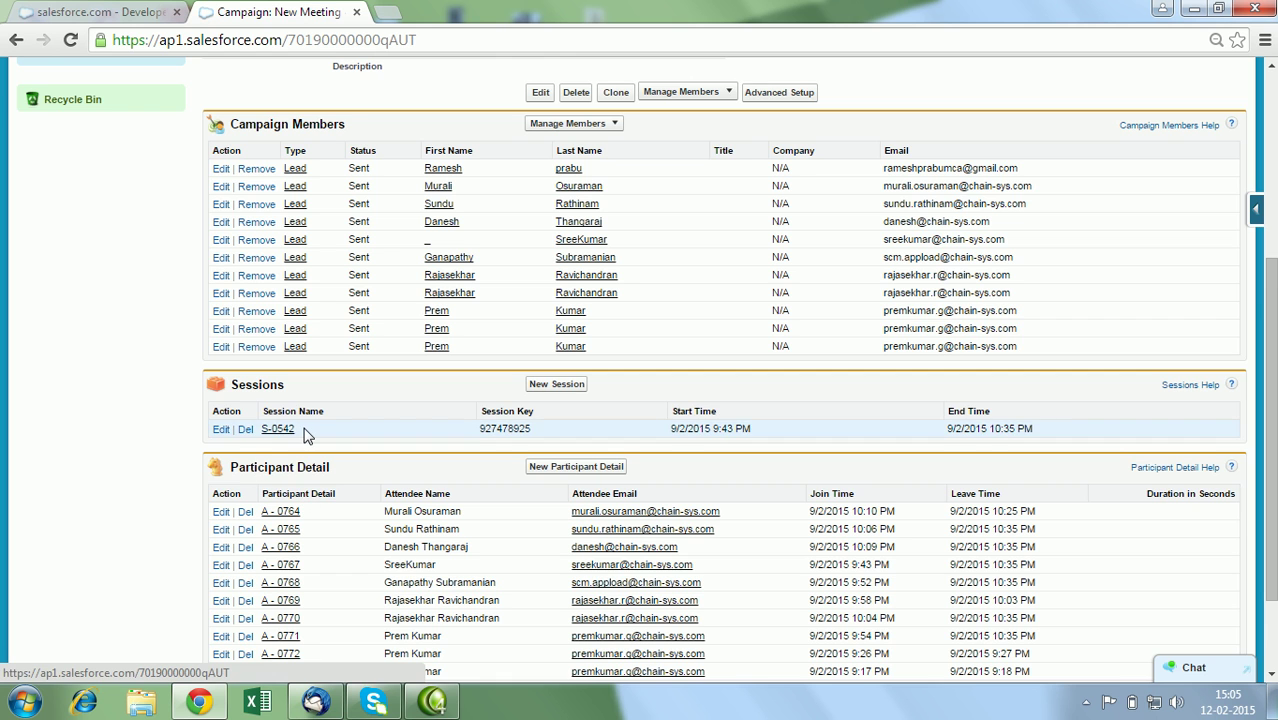
pyautogui.moveTo(1272, 430); pyautogui.dragTo(1276, 26)
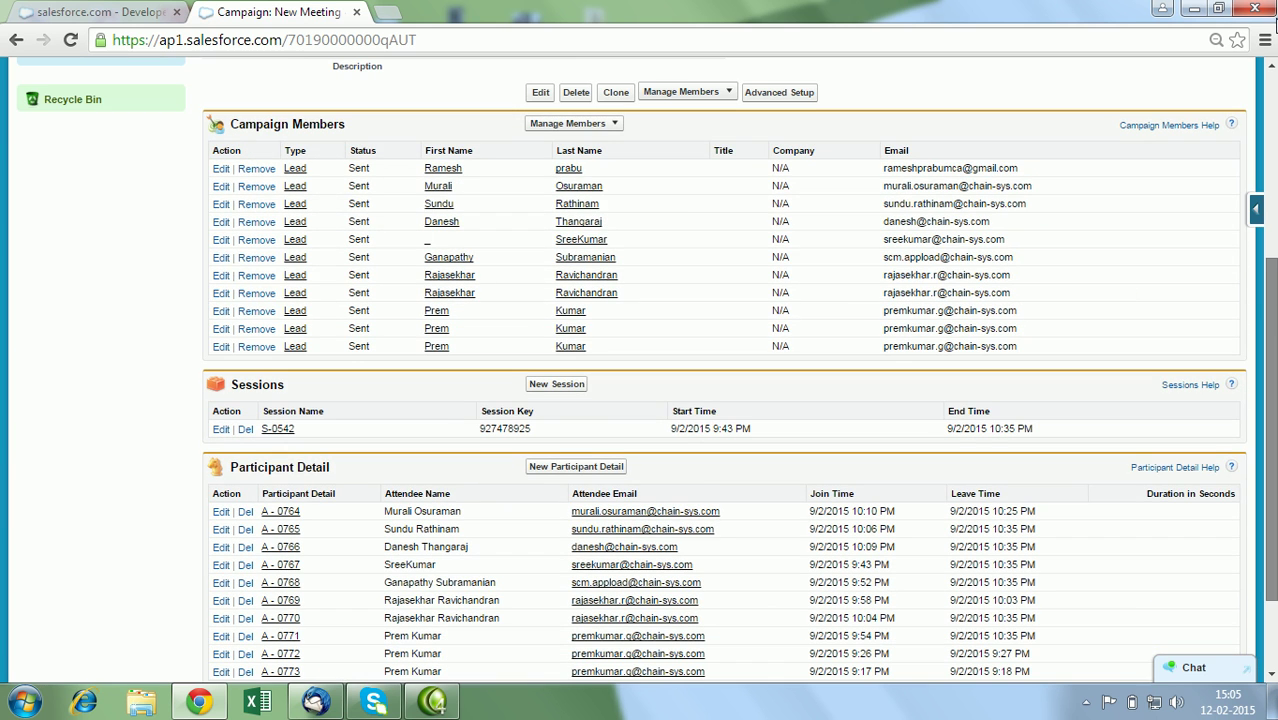
pyautogui.moveTo(1273, 320); pyautogui.dragTo(1274, 120)
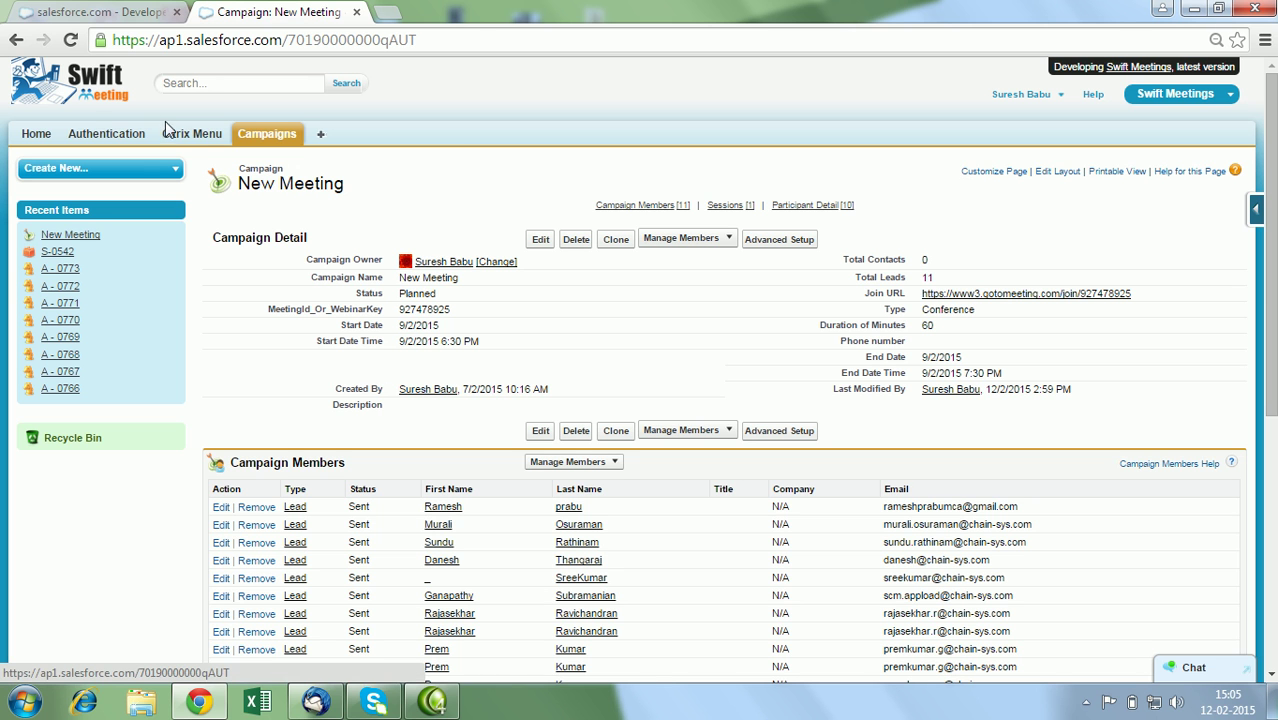
# Close the campaign tab and return to the Citrix product hub.
pyautogui.click(88, 10)
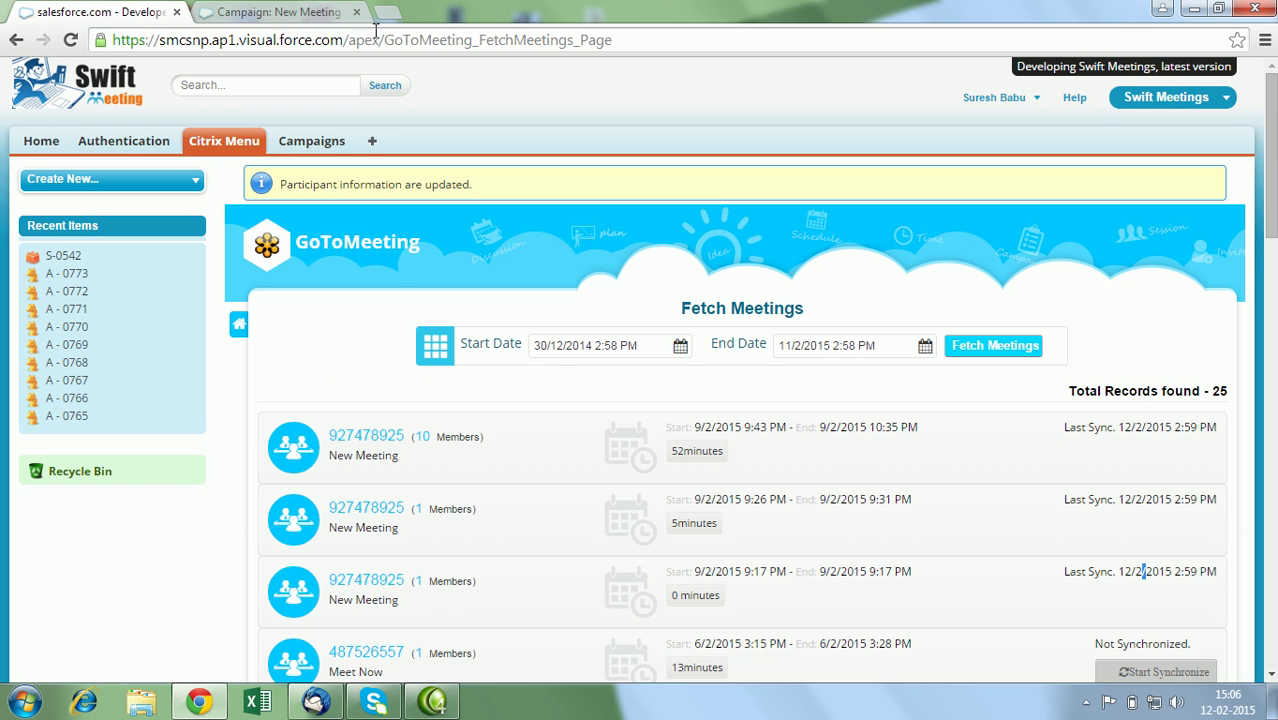
pyautogui.click(356, 12)
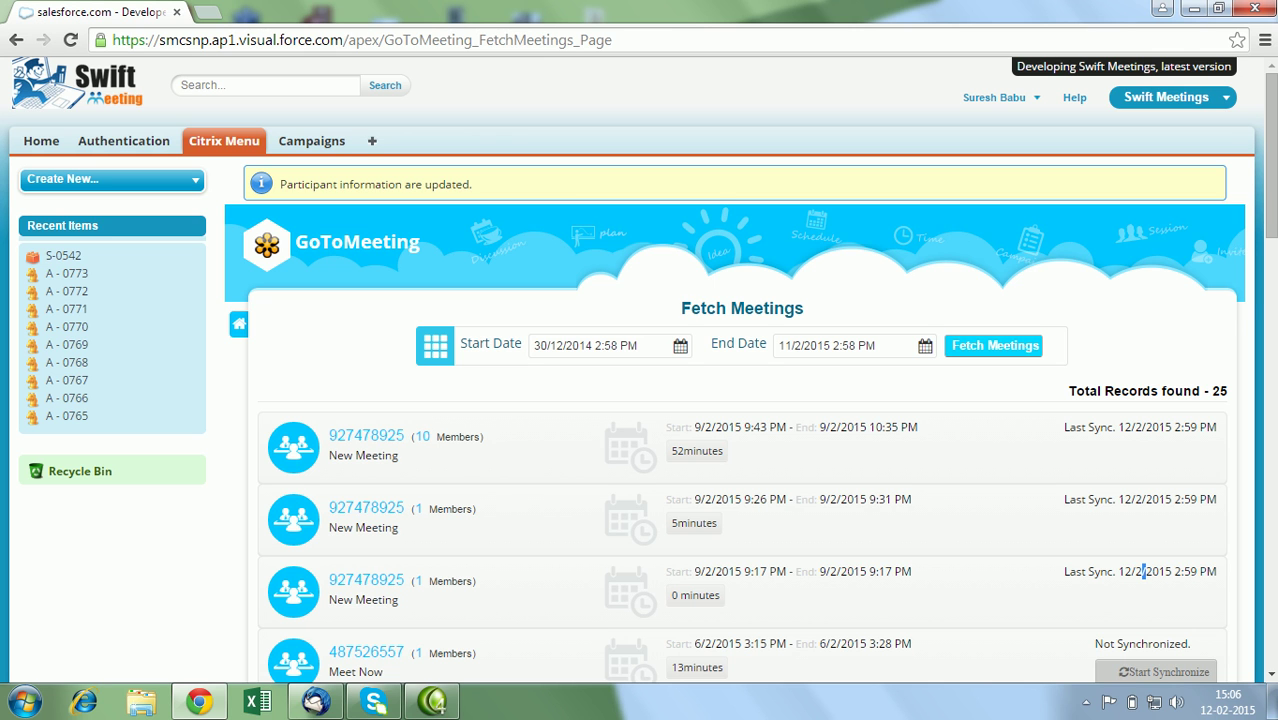
pyautogui.click(237, 324)
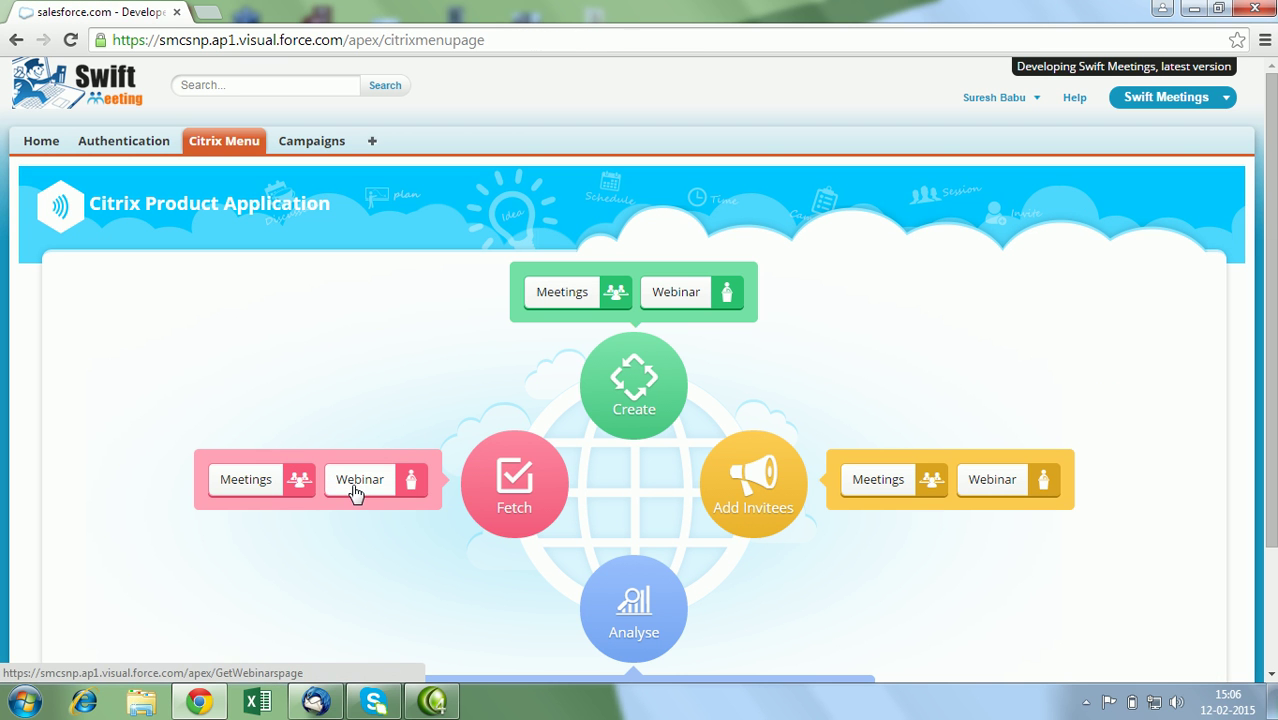
# Fetch GoToWebinar webinars from 8/12/2014 to 12/2/2015 and scroll through the 33 unsynchronized records.
pyautogui.click(356, 489)
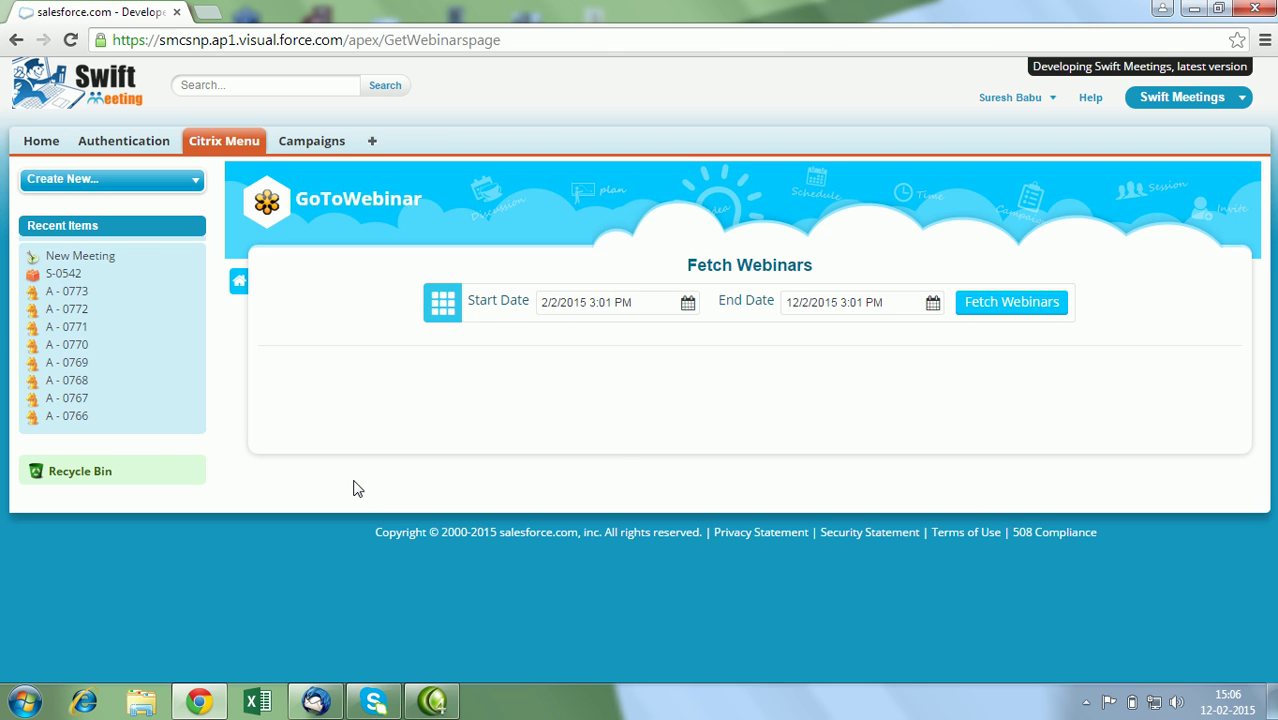
pyautogui.click(622, 303)
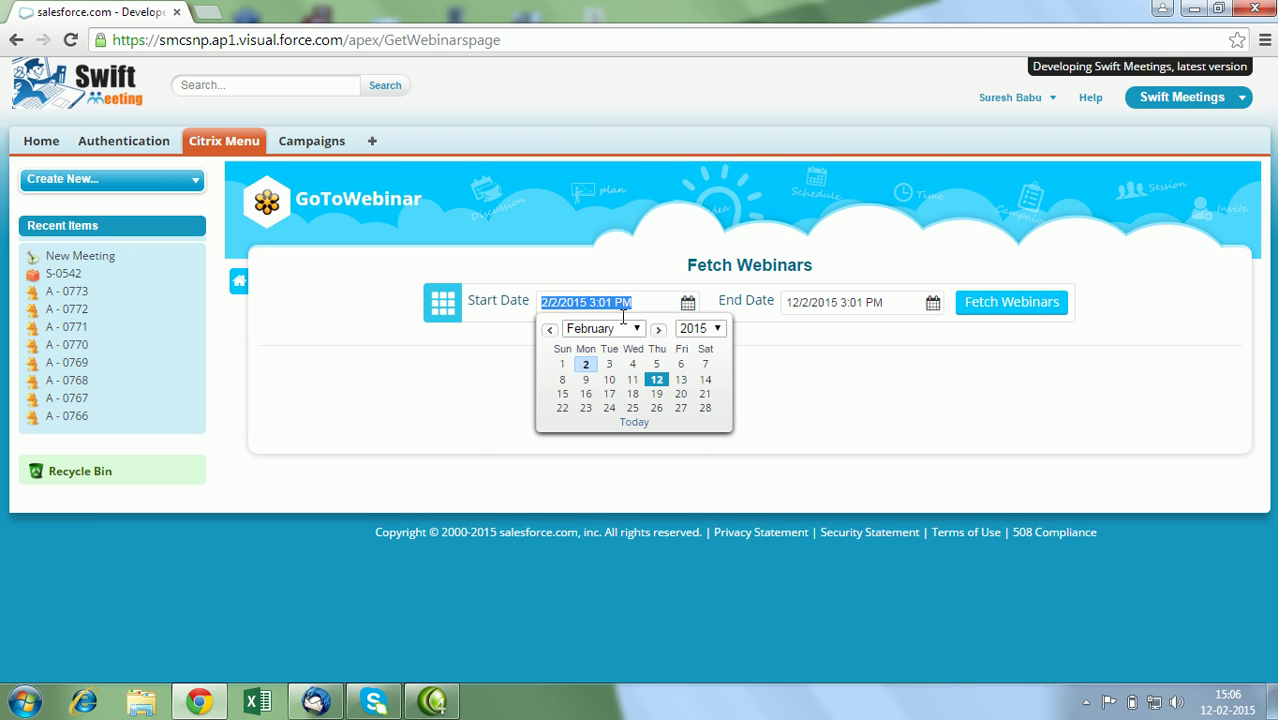
pyautogui.click(549, 329)
pyautogui.click(549, 329)
pyautogui.click(586, 380)
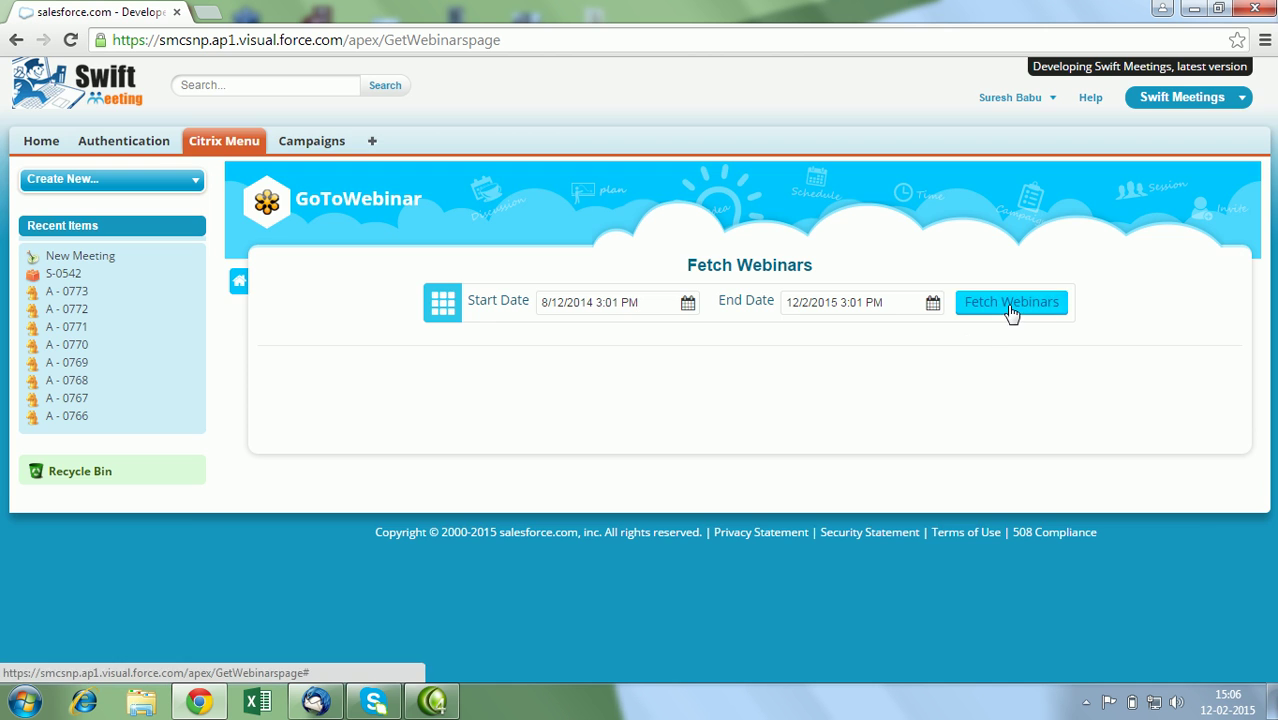
pyautogui.click(1010, 311)
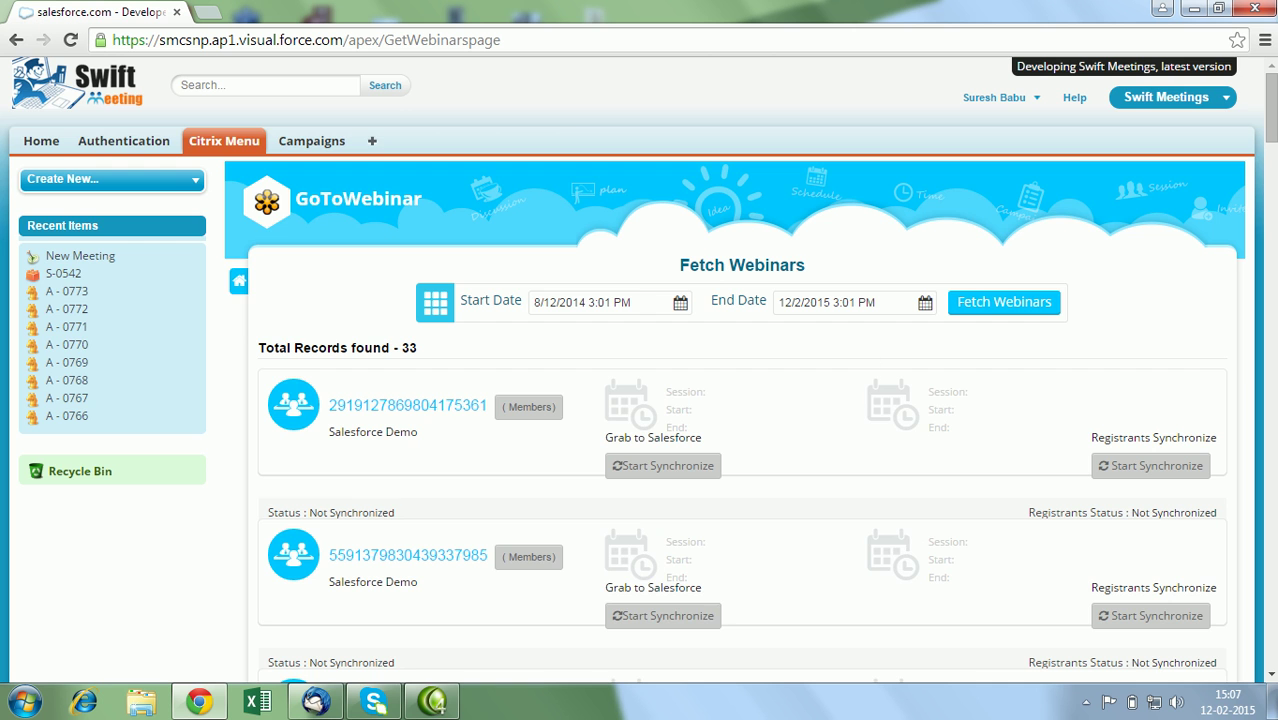
pyautogui.moveTo(1271, 108); pyautogui.dragTo(1271, 221)
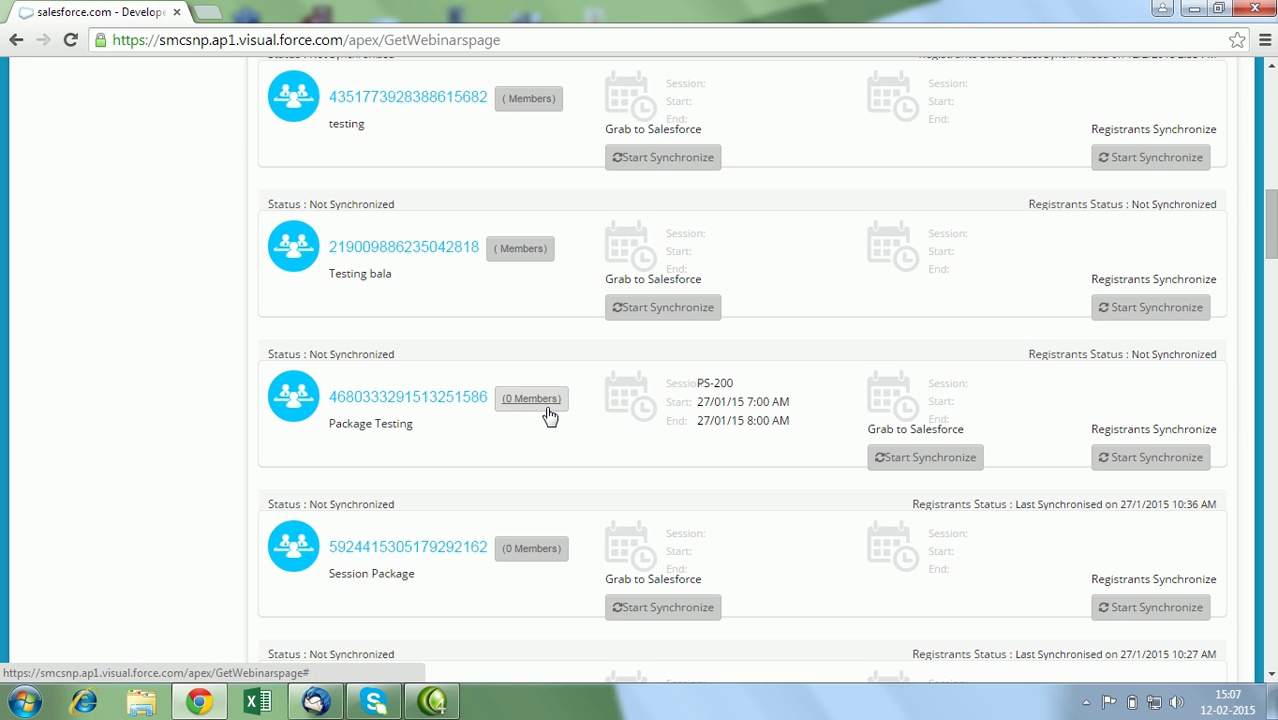
pyautogui.moveTo(1271, 225); pyautogui.dragTo(1271, 108)
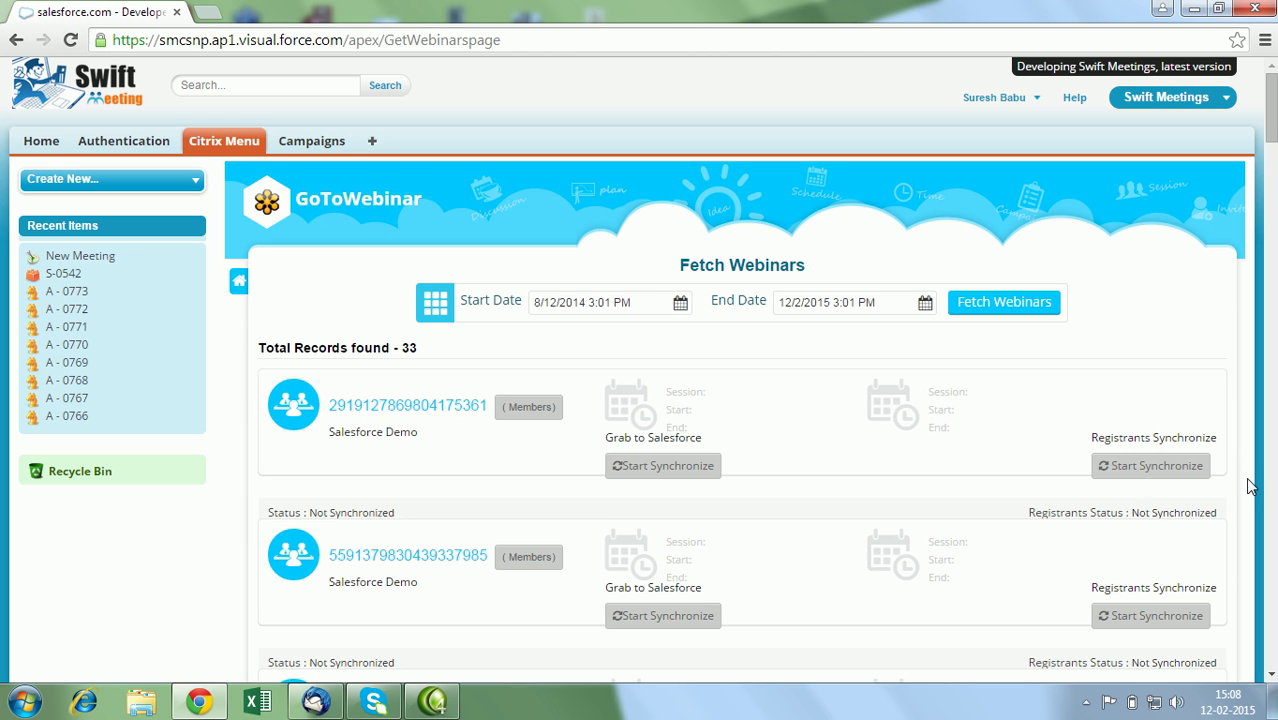
# Open Webinar Details and show the four sessions of the 'Experiance about Salesforce 1 Developer week' campaign.
pyautogui.click(243, 281)
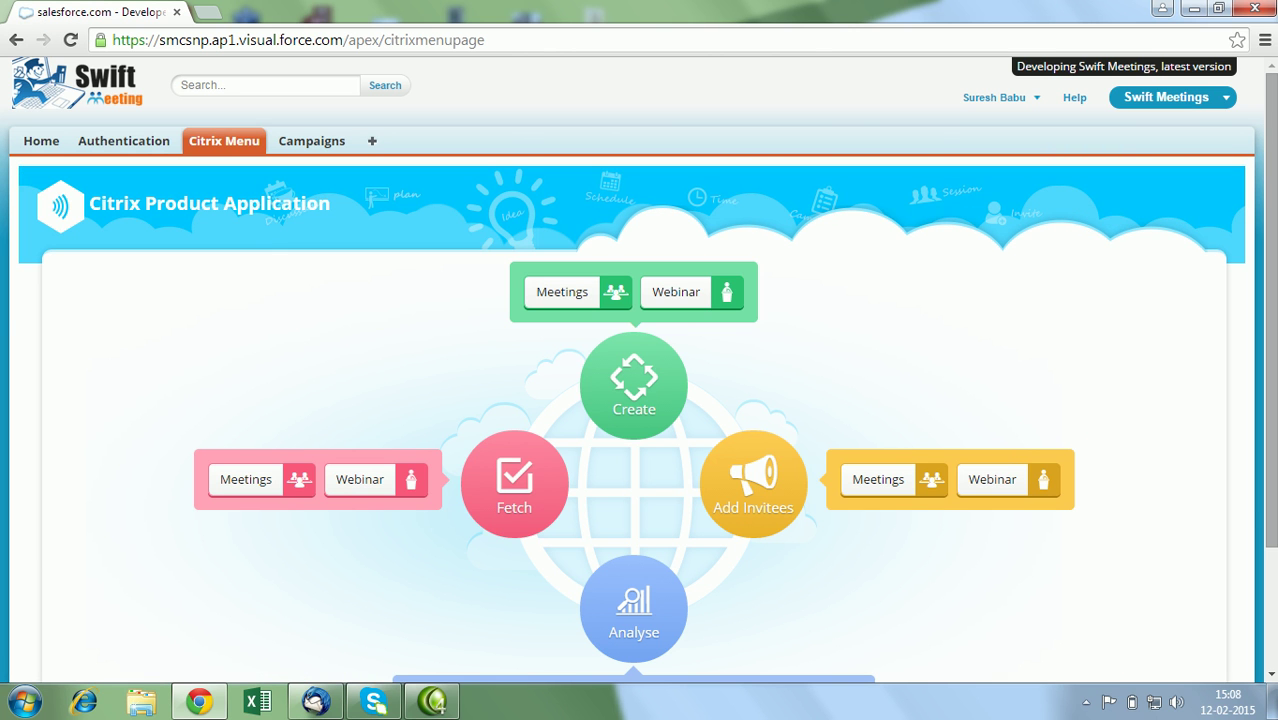
pyautogui.scroll(-3, 636, 470)
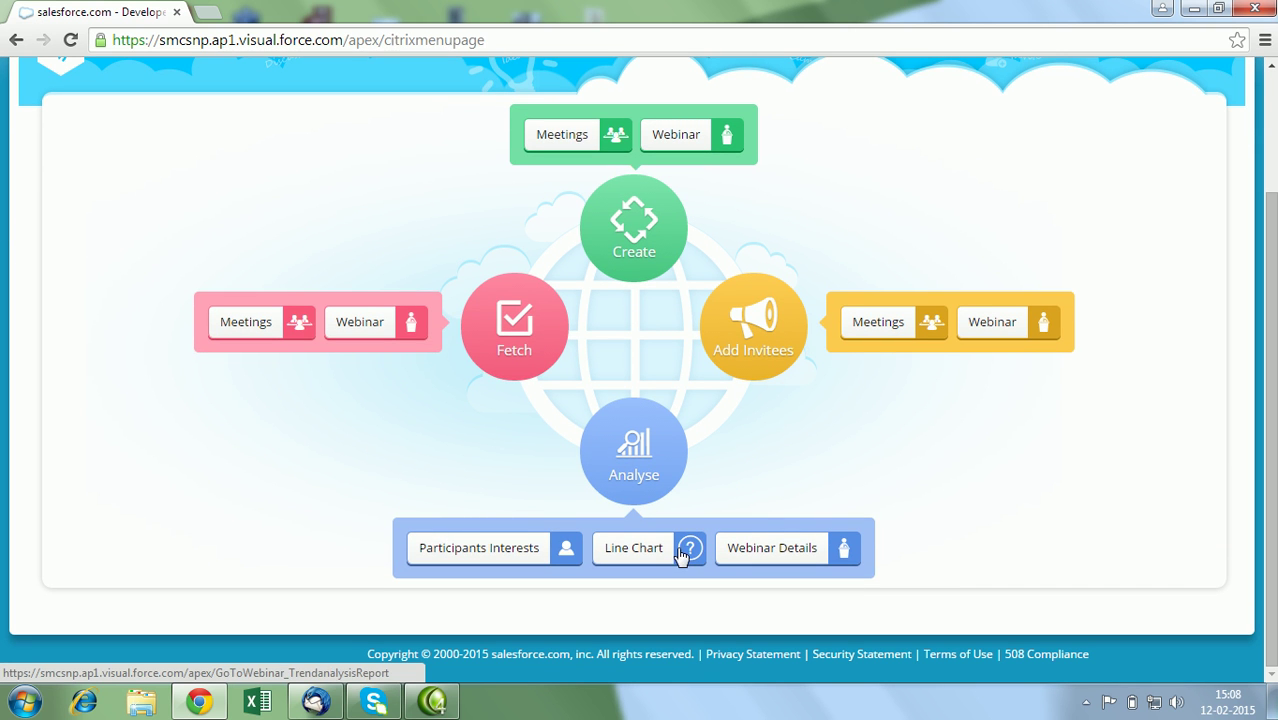
pyautogui.click(740, 552)
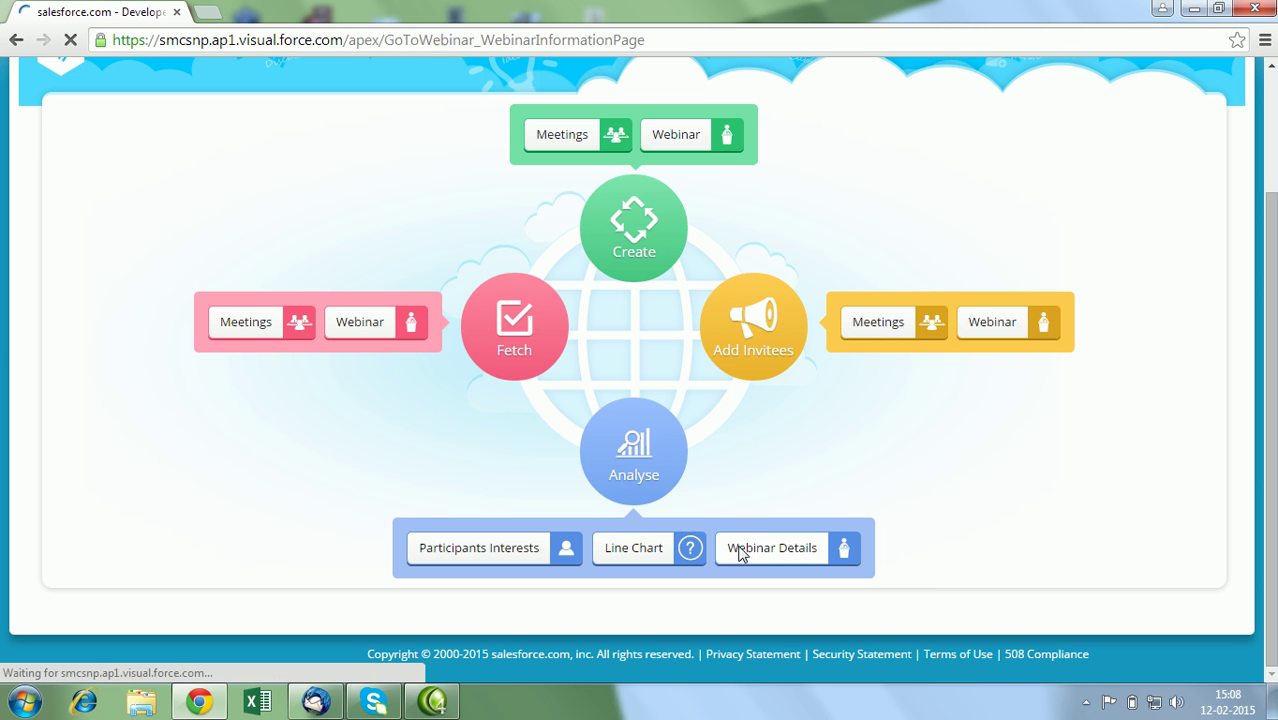
pyautogui.click(354, 336)
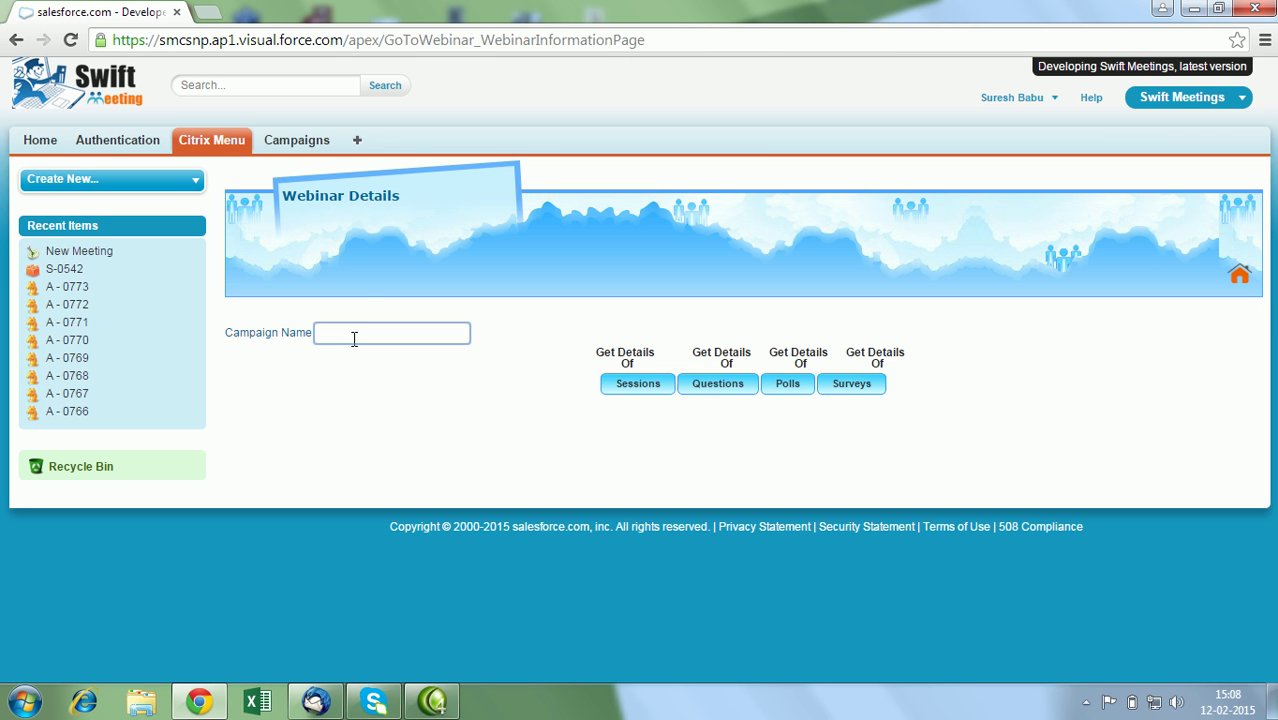
pyautogui.write('experi')
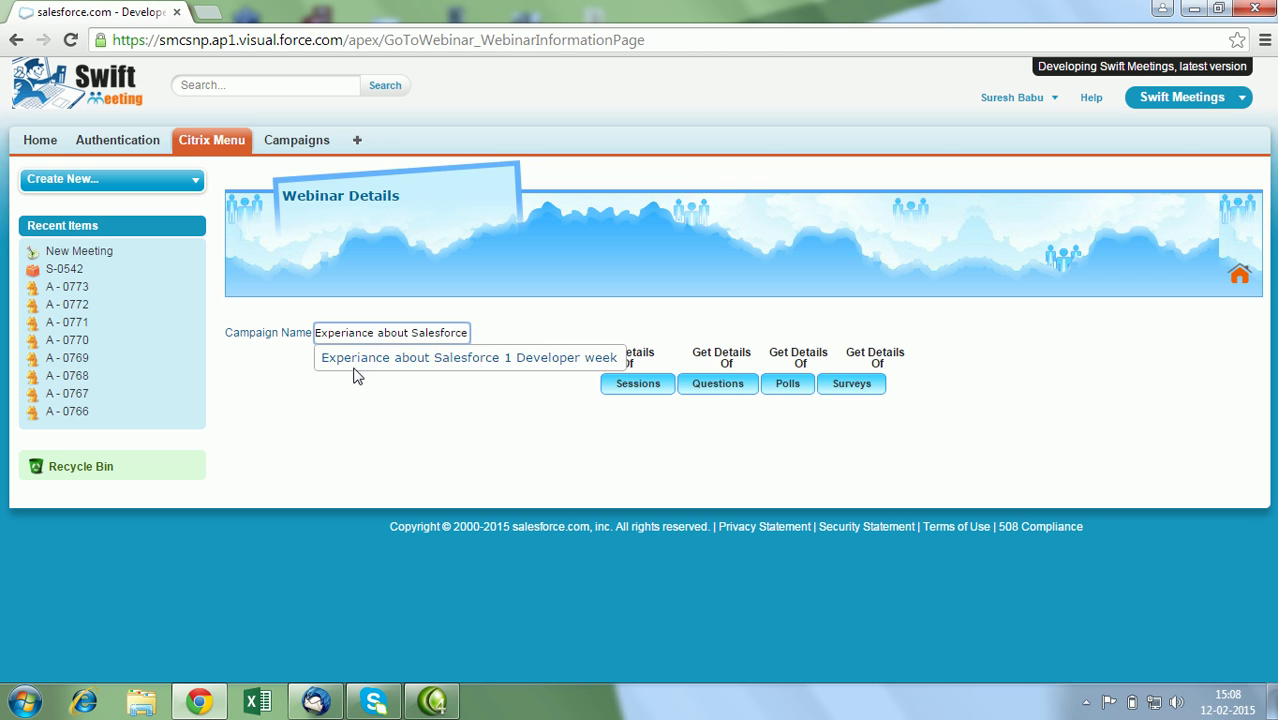
pyautogui.click(356, 367)
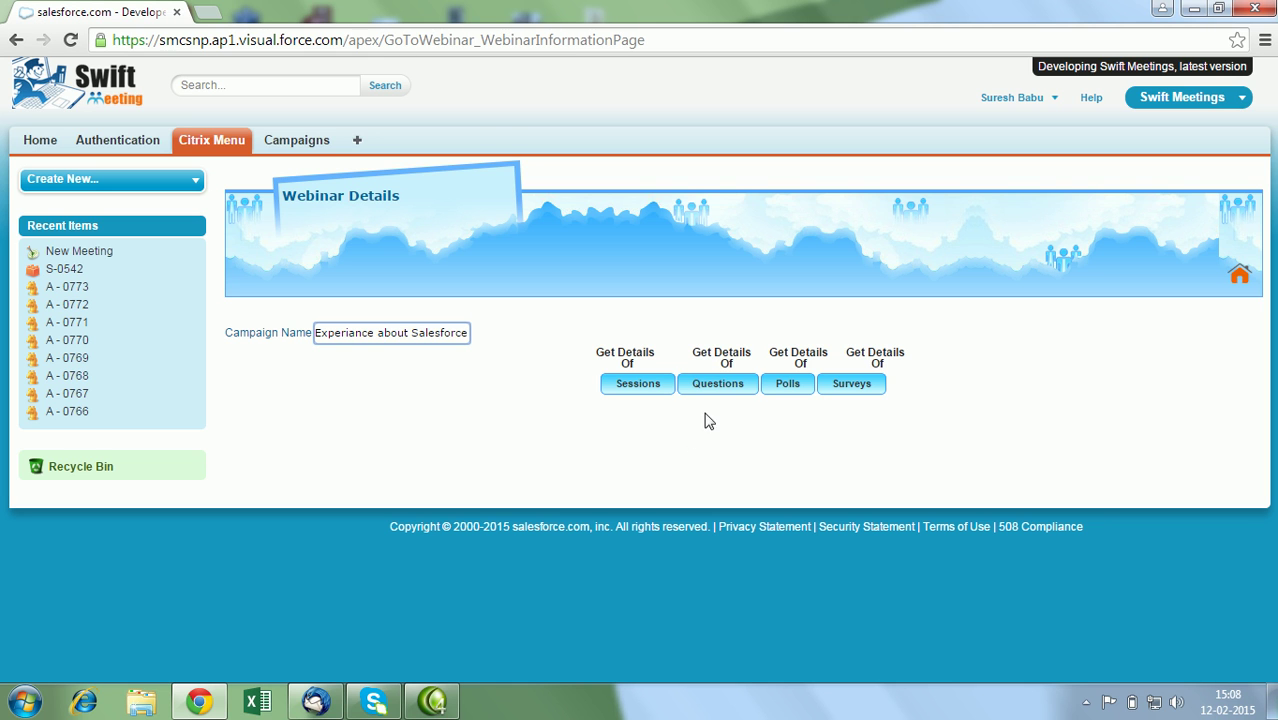
pyautogui.click(628, 390)
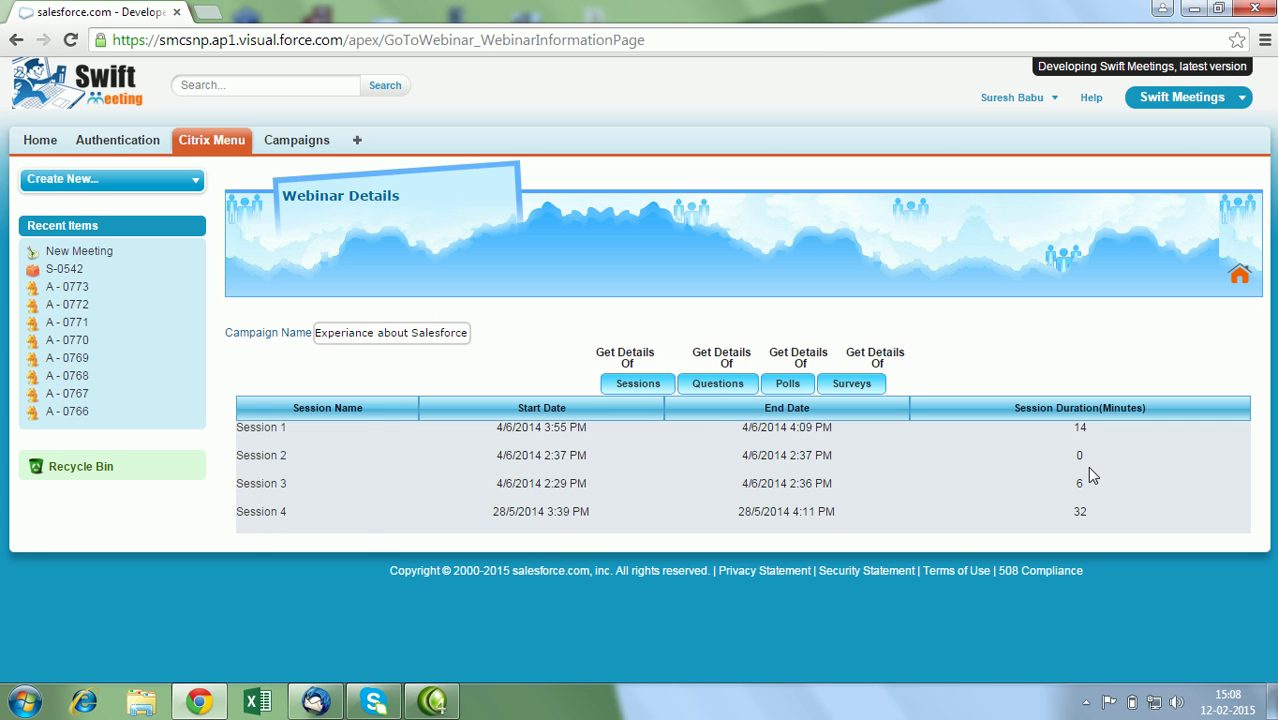
# Show Session 4's participant attendance times and Participant 6's questions, then return to the top.
pyautogui.click(274, 519)
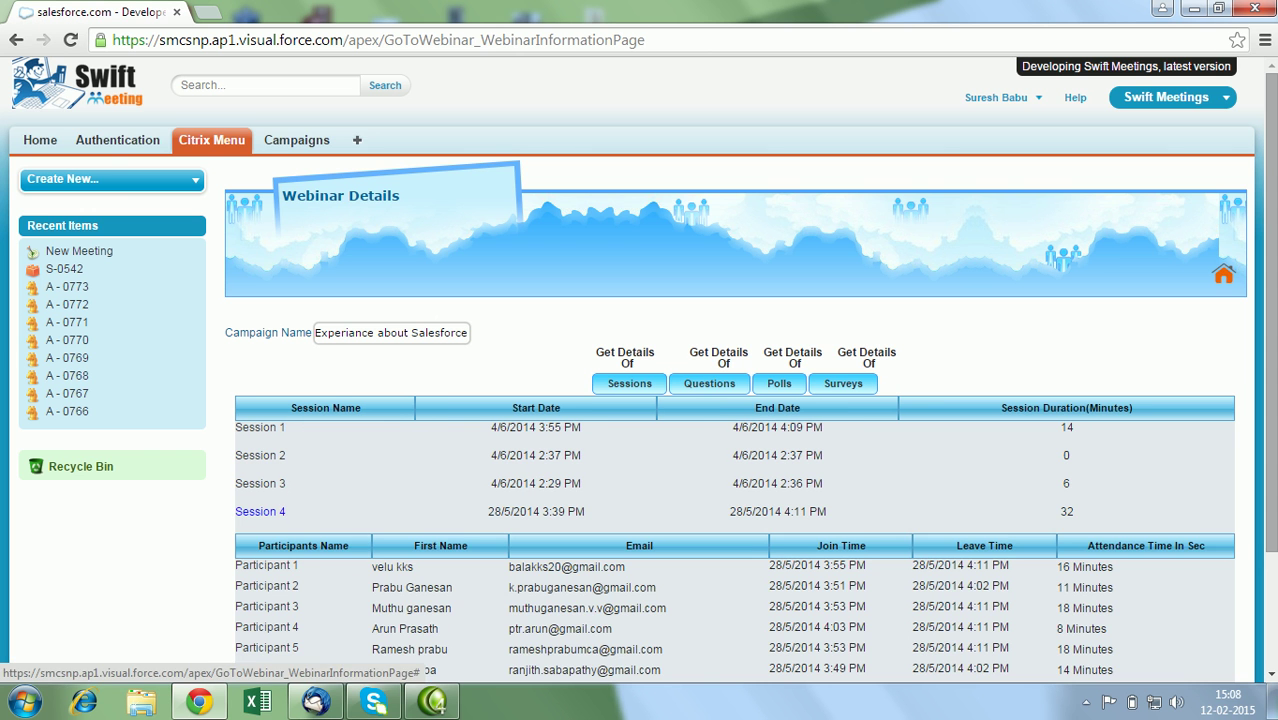
pyautogui.scroll(-2, 1061, 456)
pyautogui.scroll(-2, 648, 532)
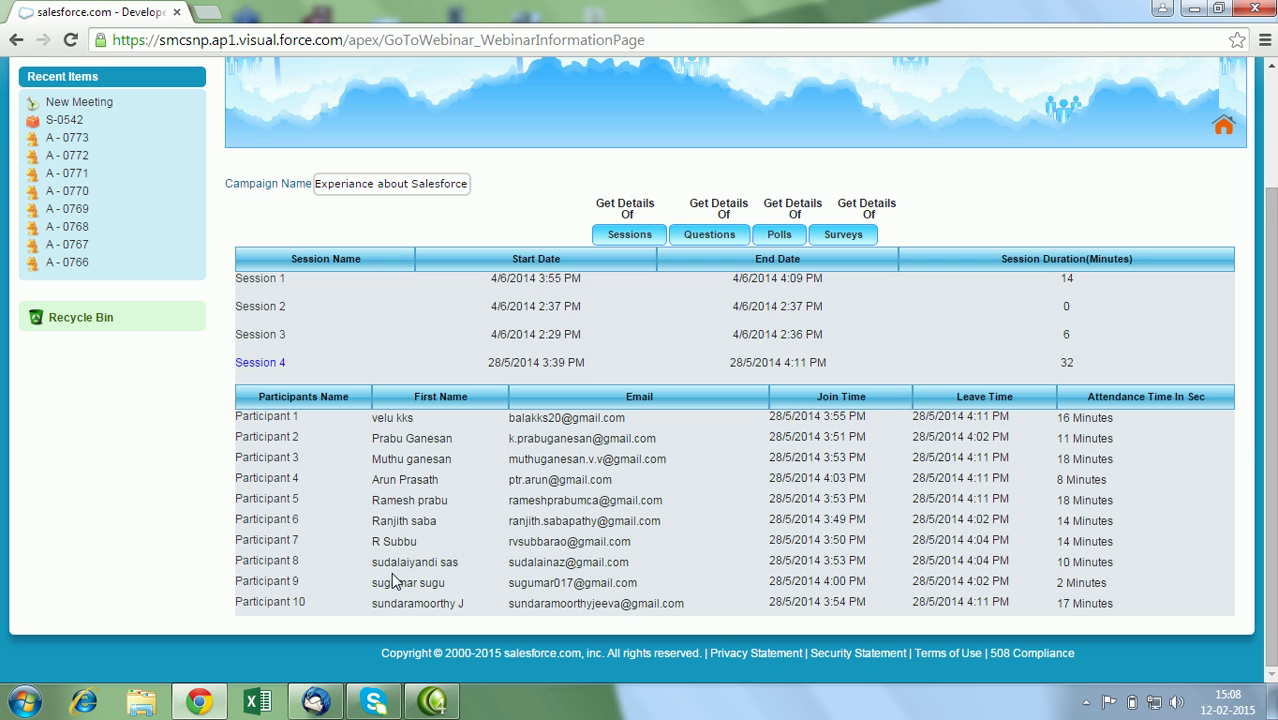
pyautogui.click(253, 522)
pyautogui.moveTo(1273, 314); pyautogui.dragTo(1268, 445)
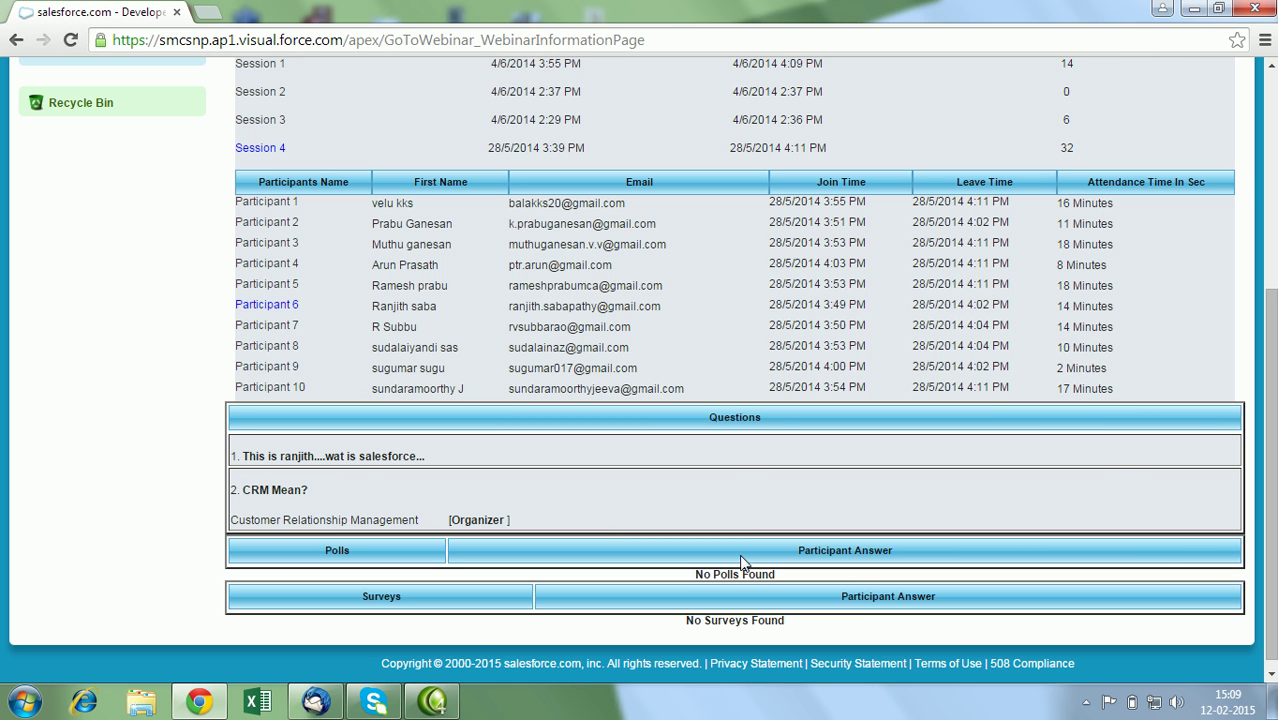
pyautogui.scroll(2, 841, 205)
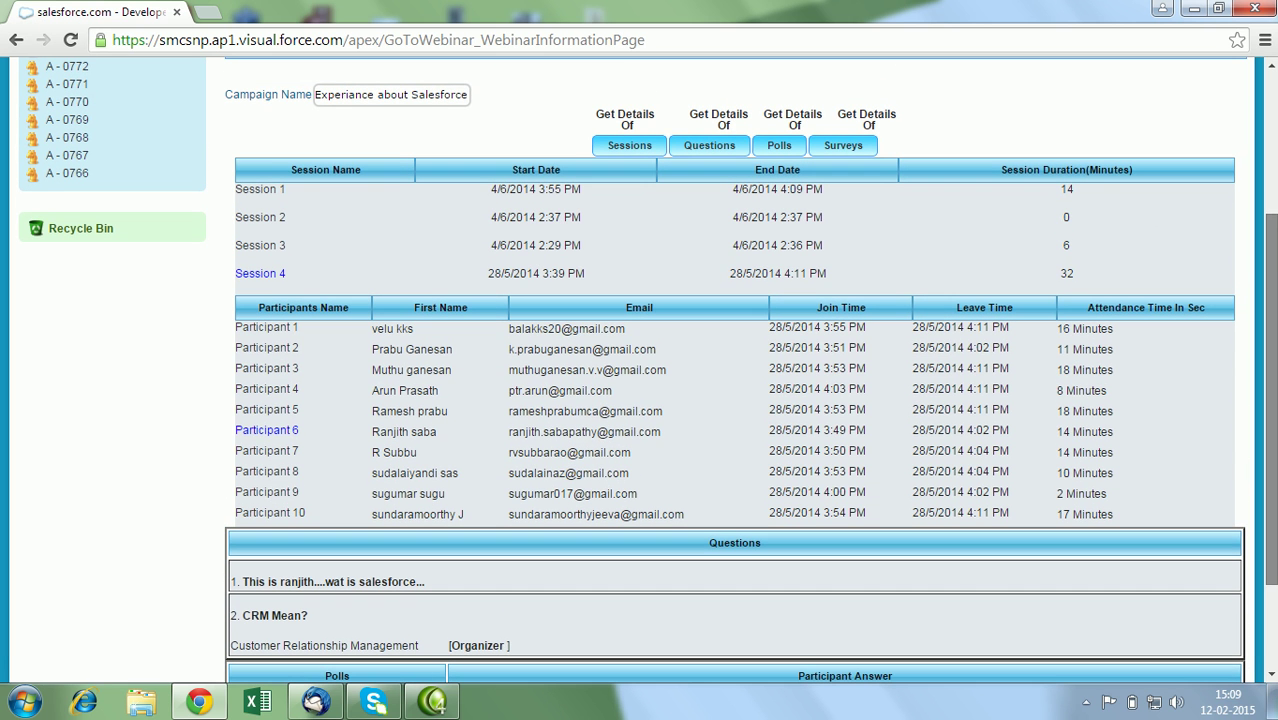
pyautogui.scroll(3, 638, 370)
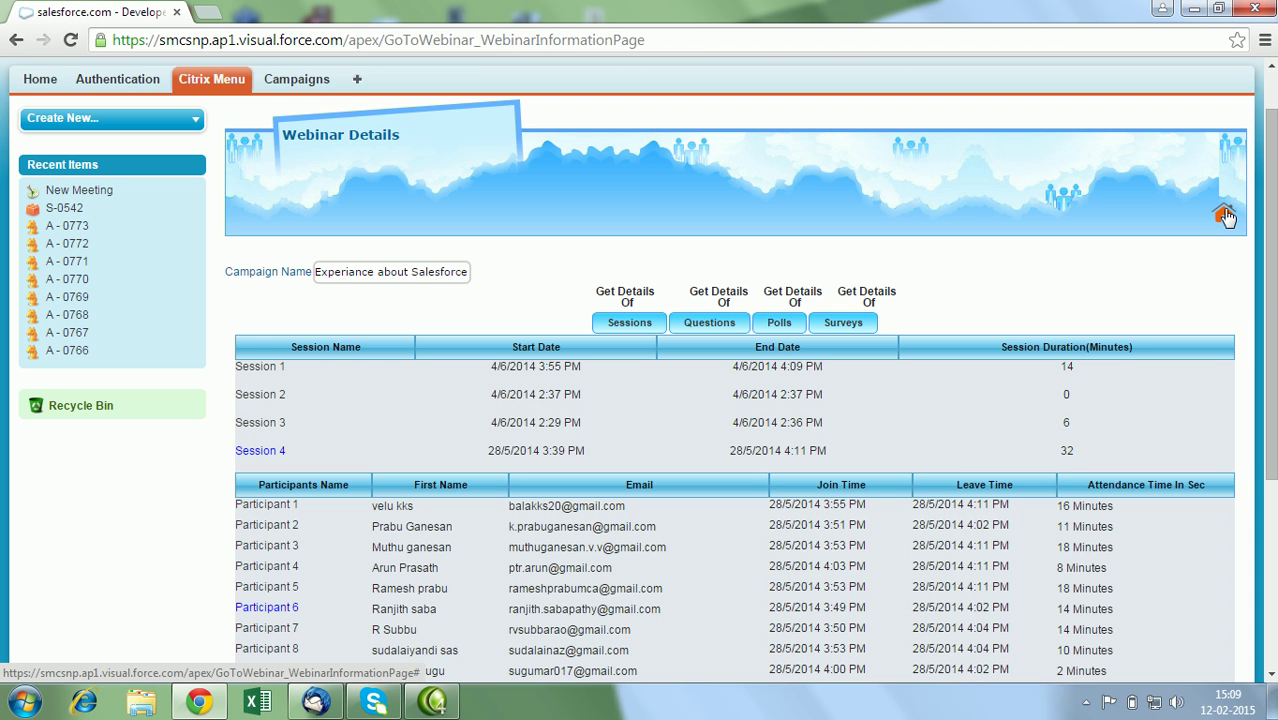
# Search the Line Chart report for the 'Experiance about Salesforce 1 Developer week' campaign.
pyautogui.click(1225, 216)
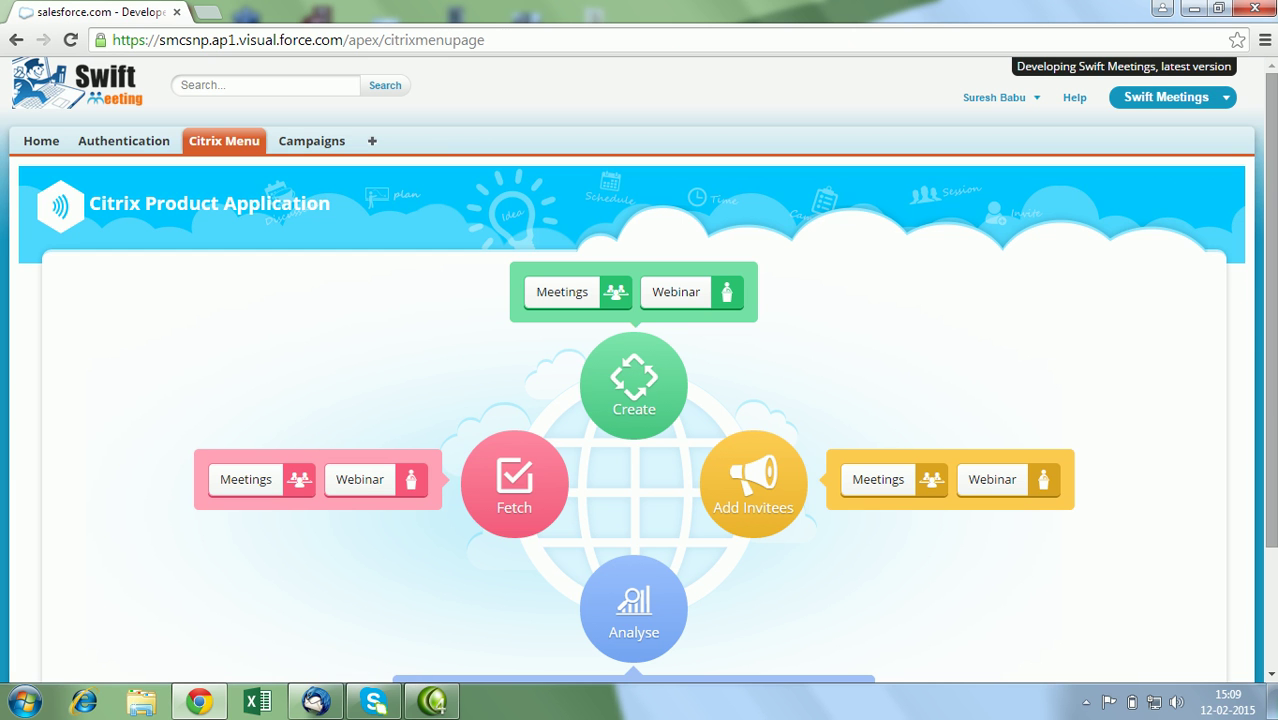
pyautogui.moveTo(1273, 268); pyautogui.dragTo(1275, 390)
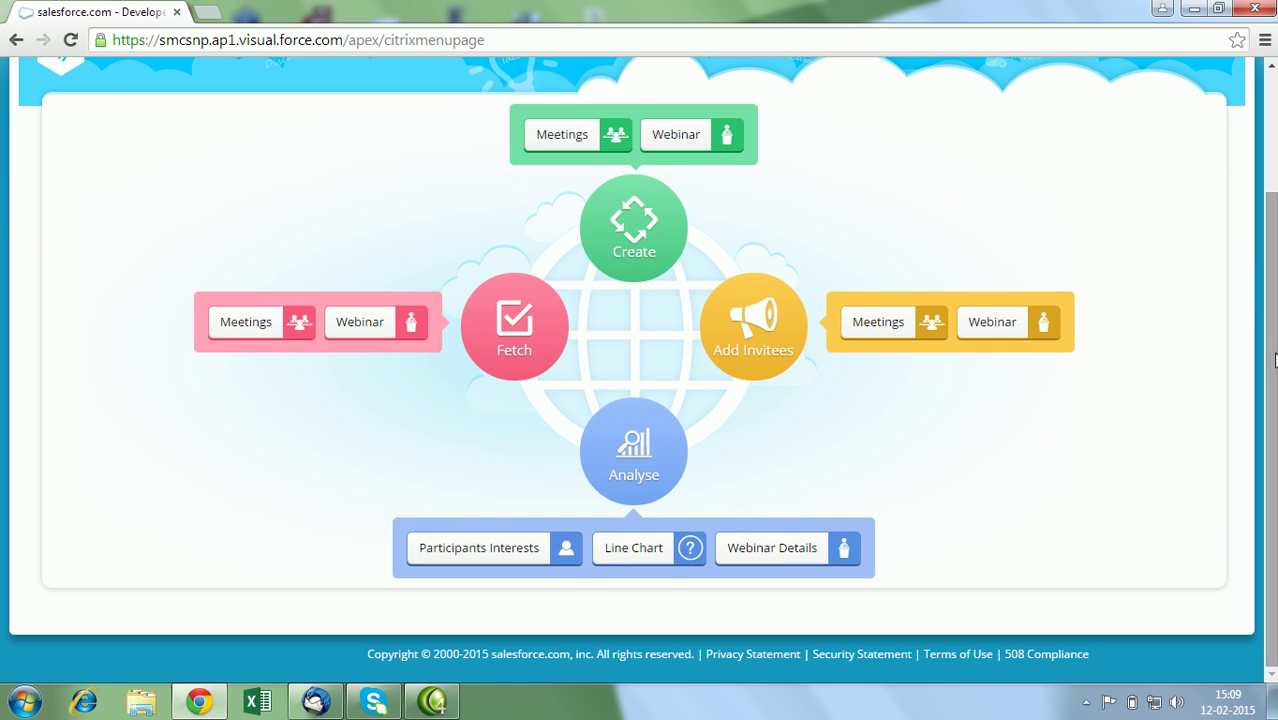
pyautogui.click(608, 550)
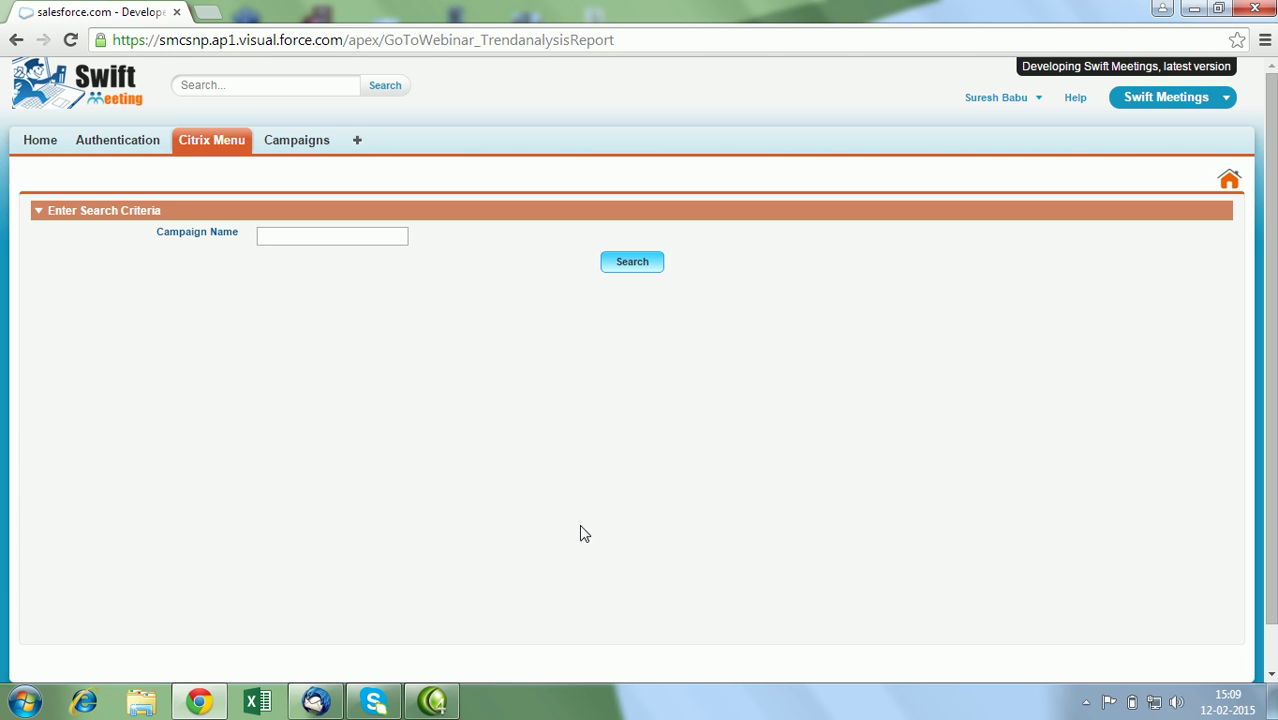
pyautogui.click(327, 237)
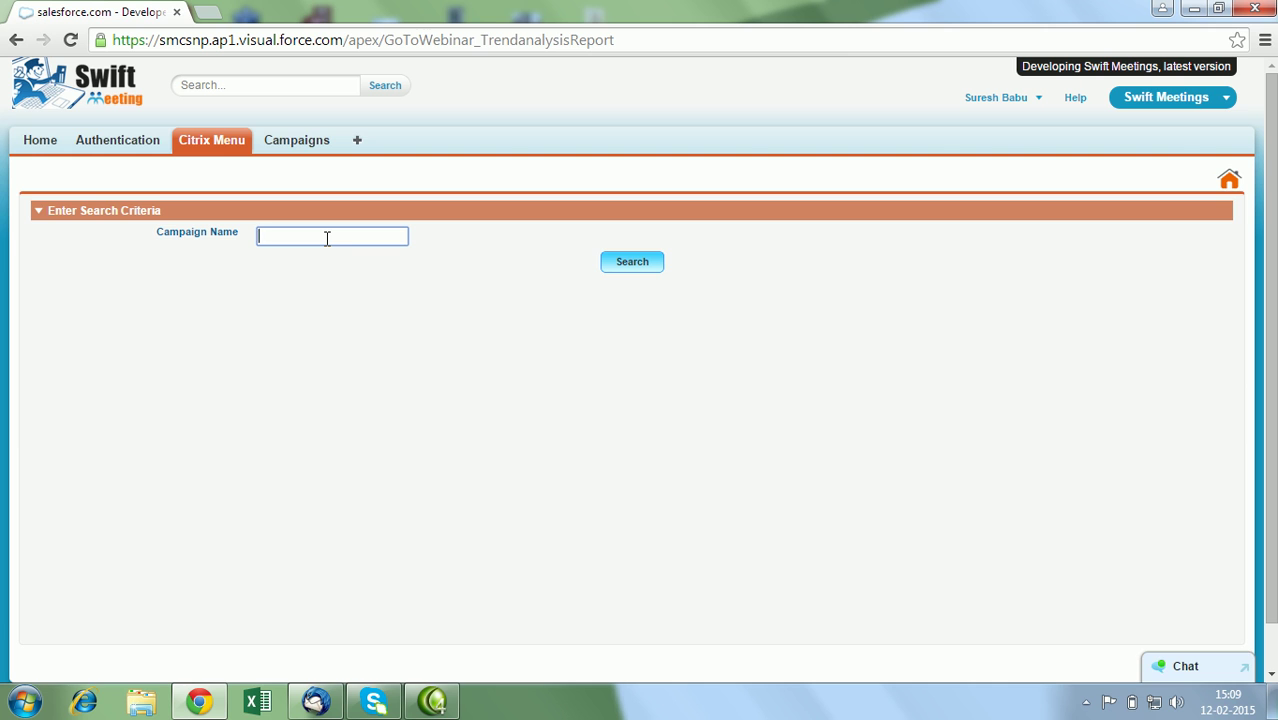
pyautogui.write('exper')
pyautogui.click(330, 265)
pyautogui.click(625, 268)
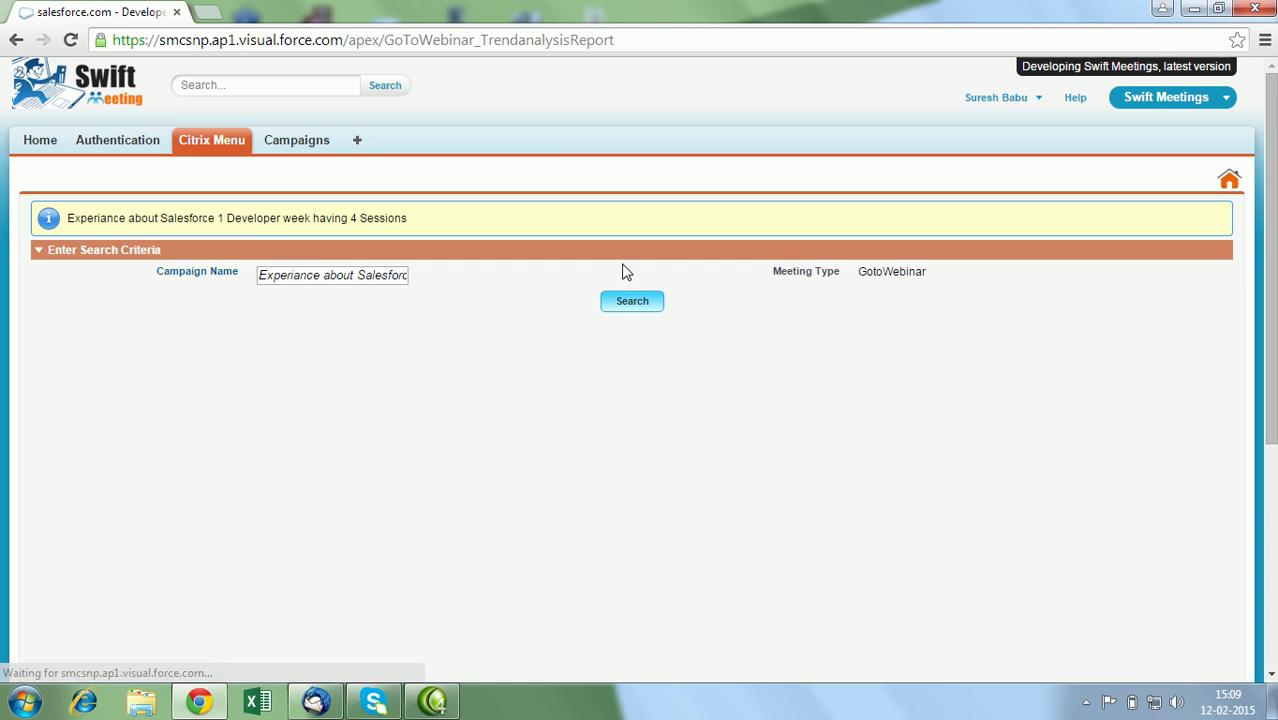
# Review the participant counts 2, 0, 3, 10 across sessions S-0009 to S-0012.
pyautogui.scroll(-1, 500, 488)
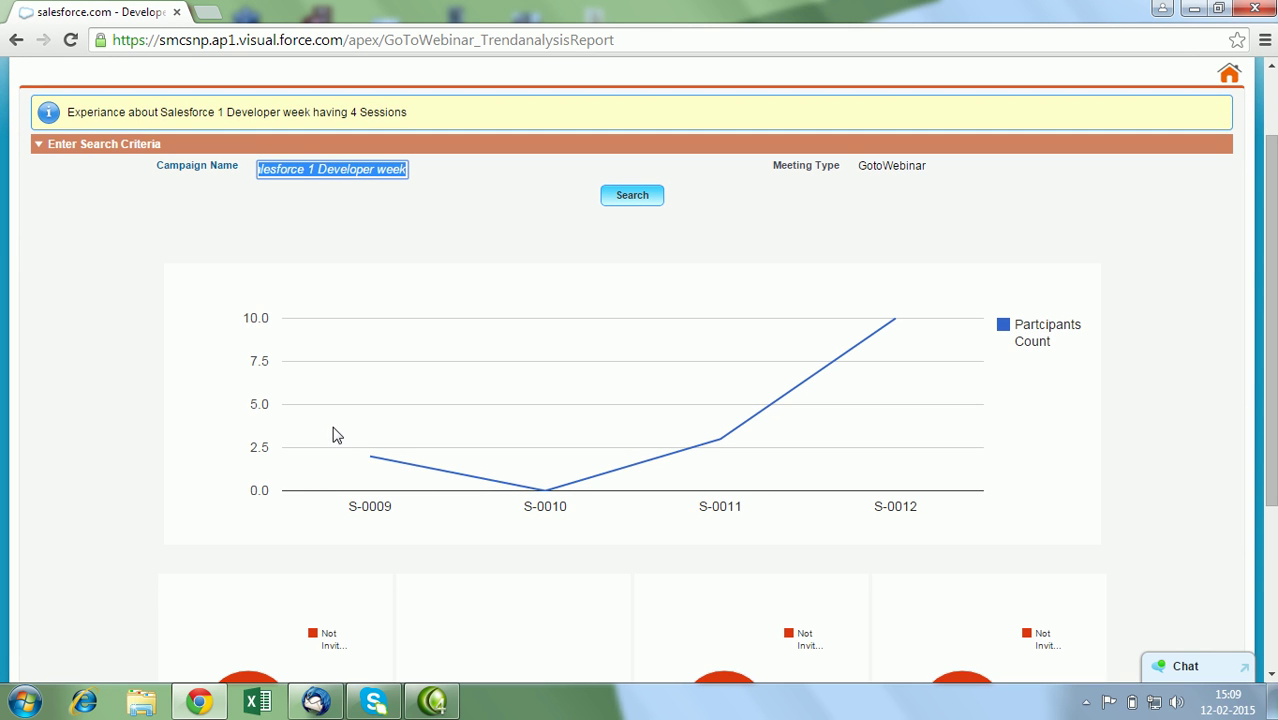
pyautogui.moveTo(367, 460)
pyautogui.moveTo(893, 333)
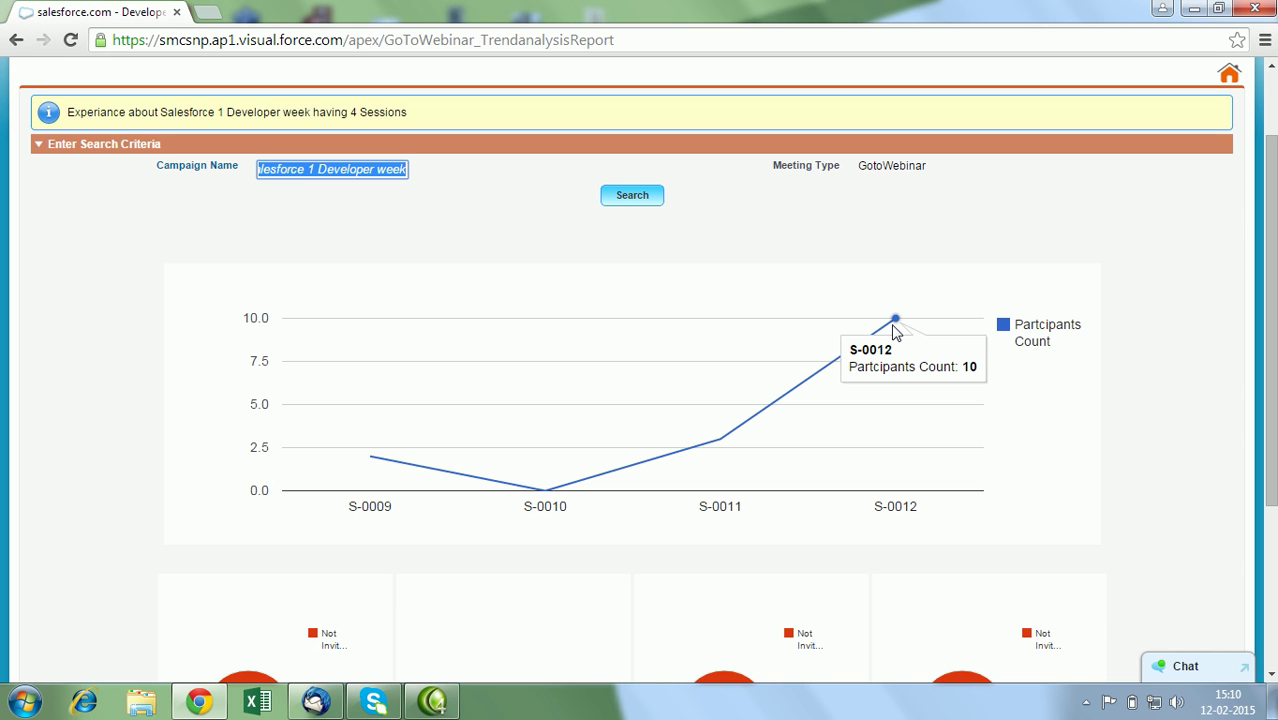
pyautogui.scroll(-2, 1076, 300)
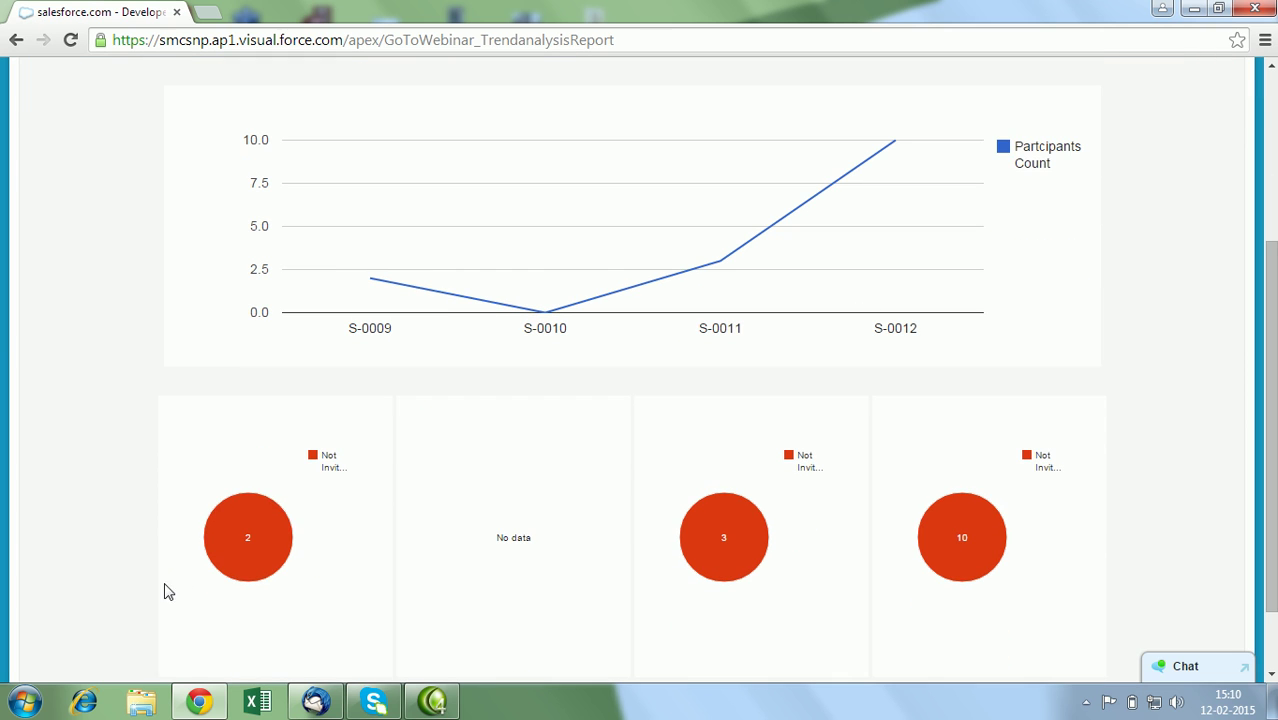
pyautogui.moveTo(224, 581)
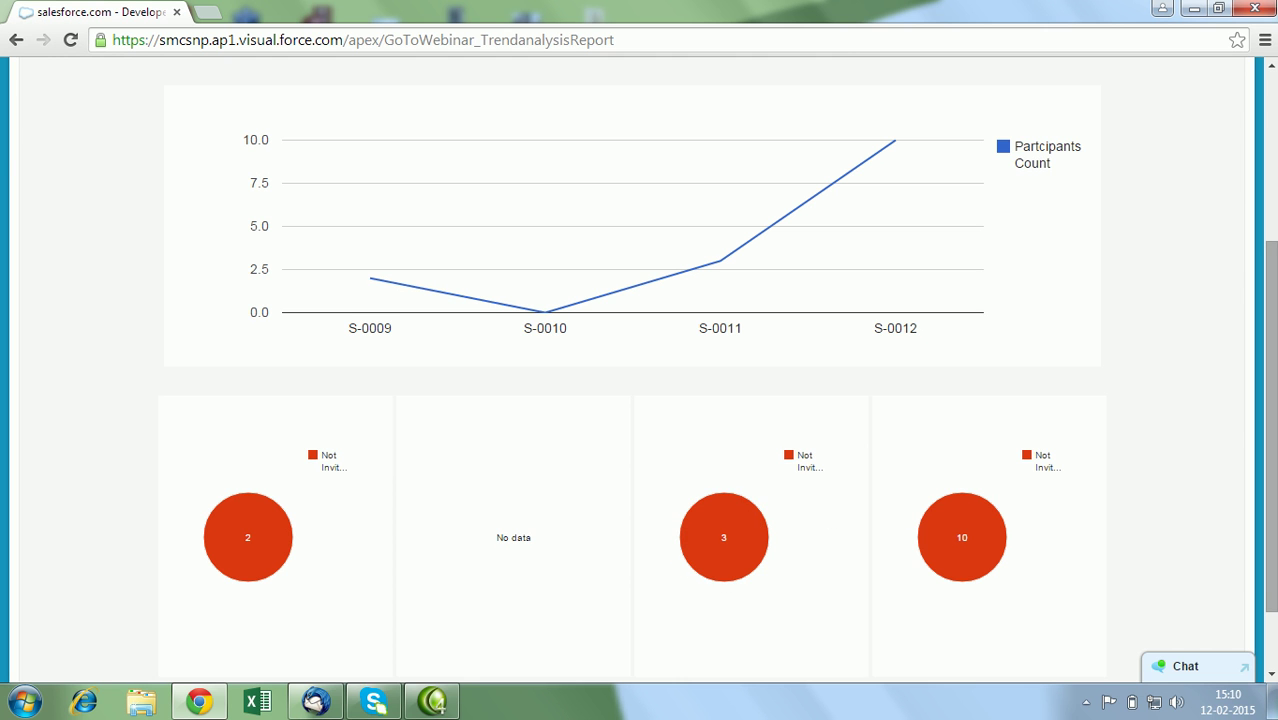
pyautogui.scroll(5, 1239, 260)
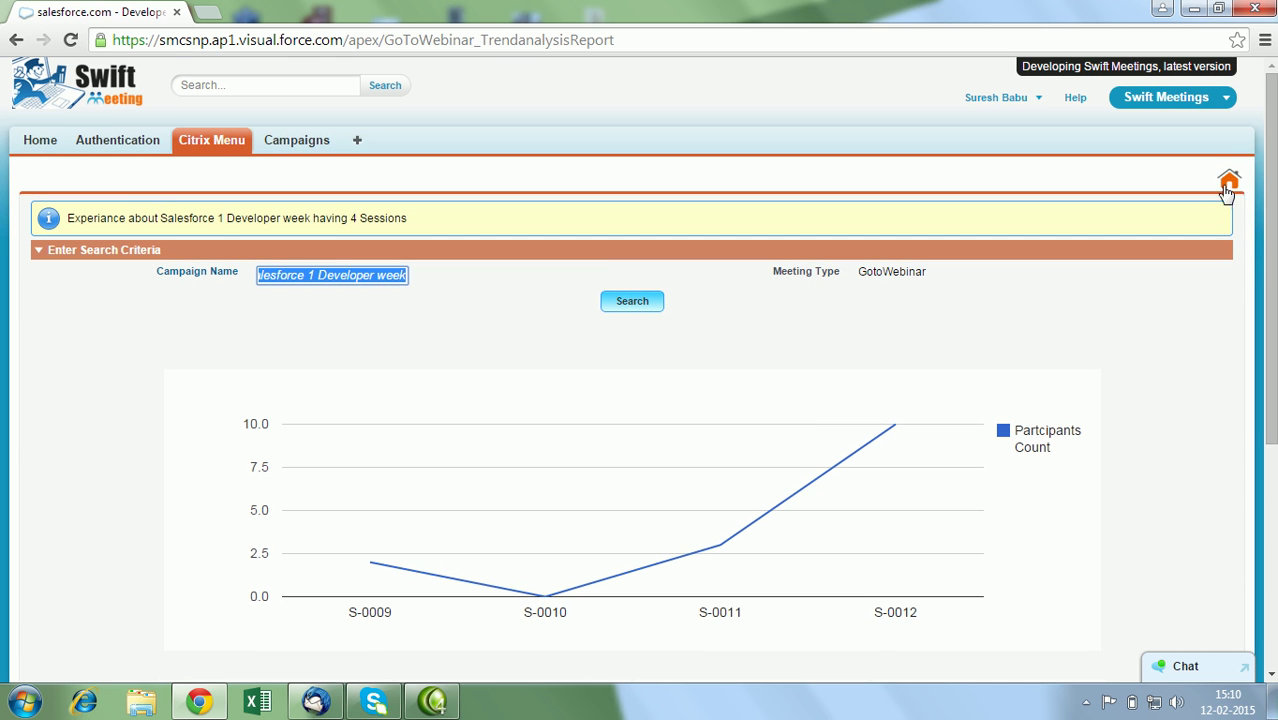
# Search the Participants Interests report for the 'Experiance about Salesforce 1 Developer week' campaign.
pyautogui.click(1229, 179)
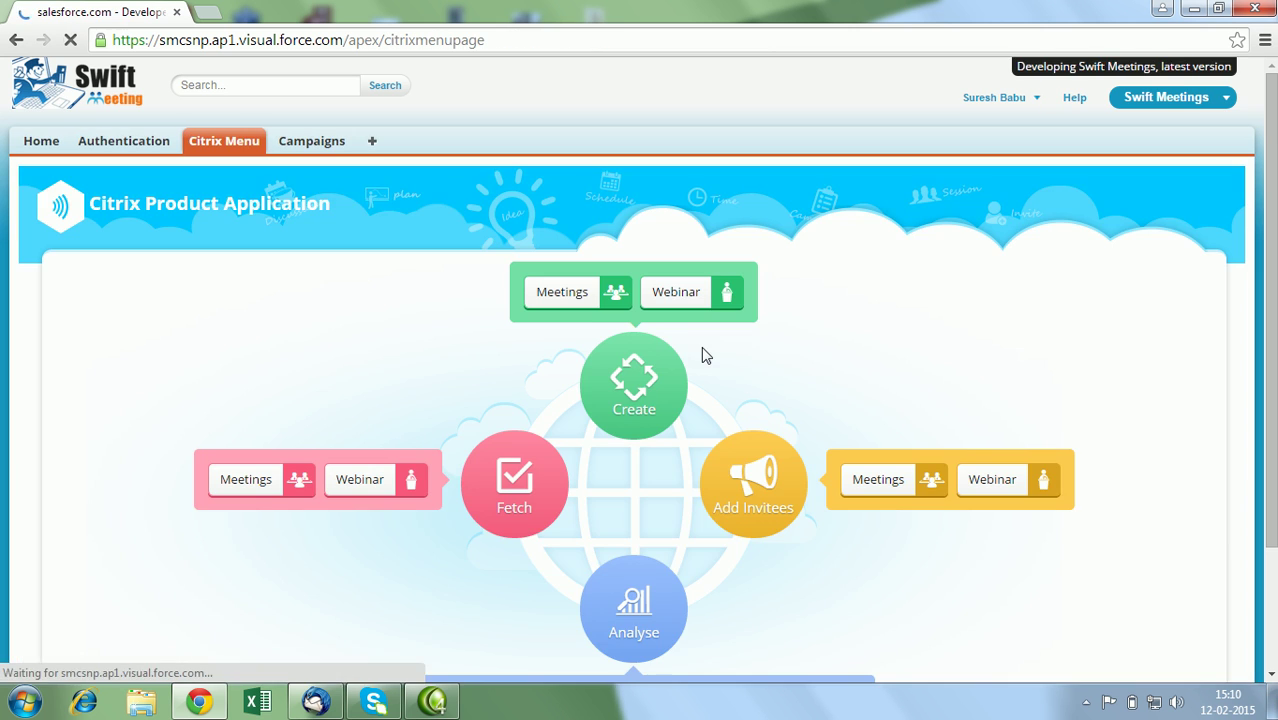
pyautogui.scroll(-2, 1218, 491)
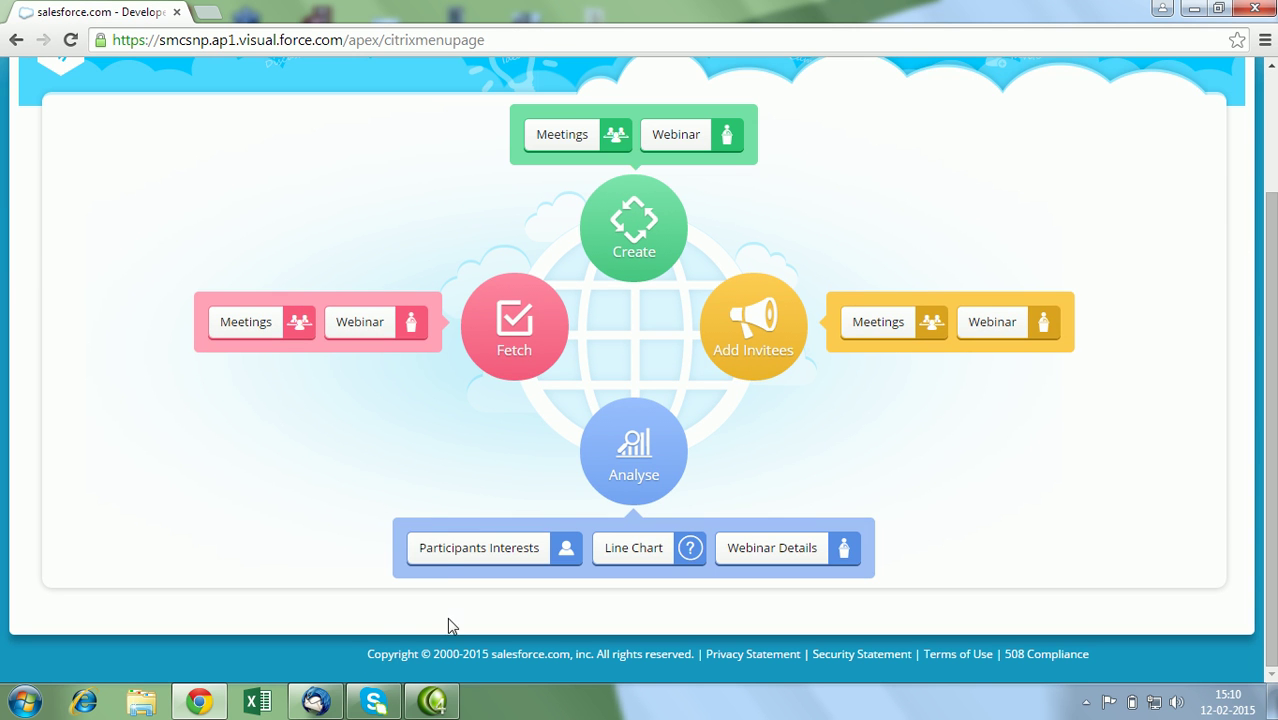
pyautogui.click(444, 564)
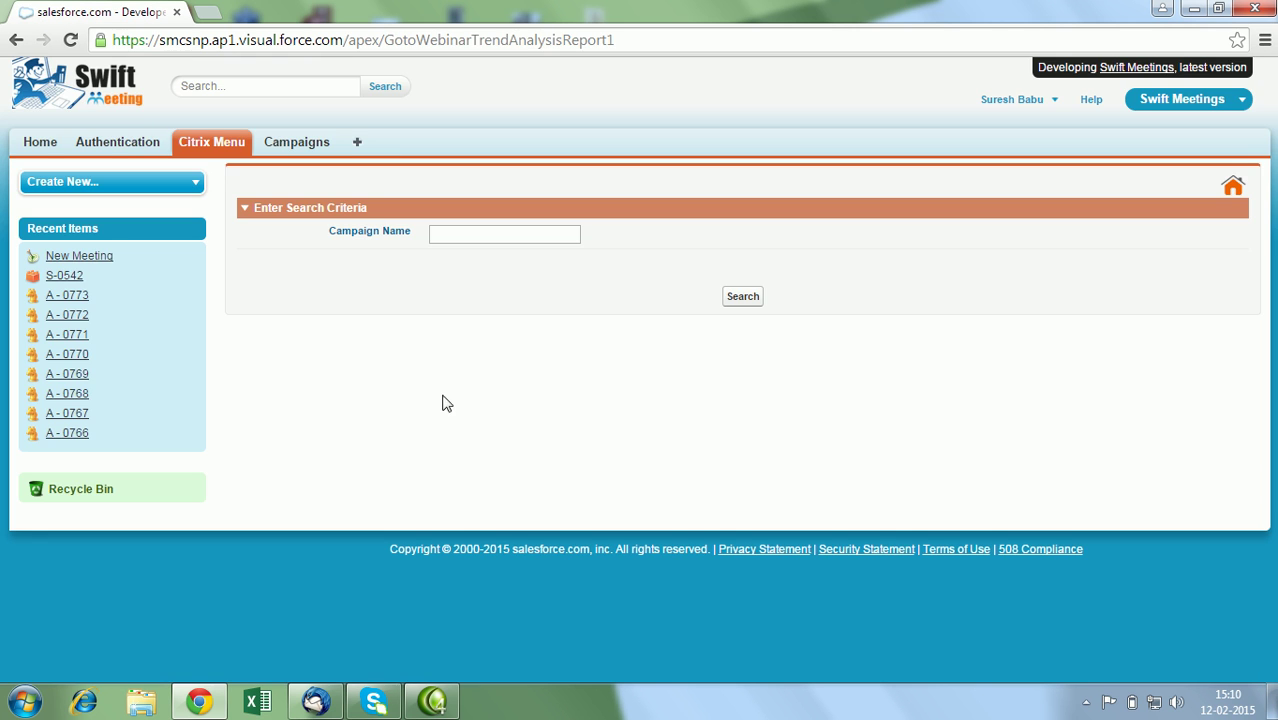
pyautogui.click(499, 228)
pyautogui.write('ex')
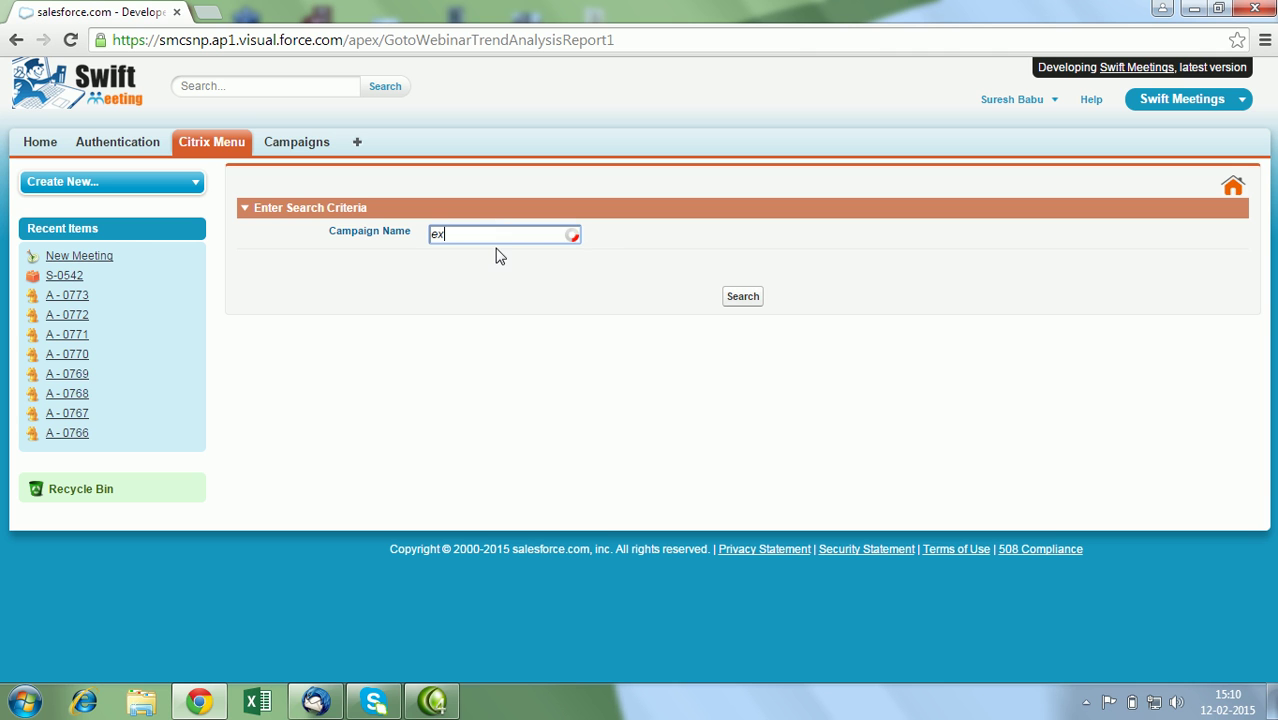
pyautogui.click(497, 258)
pyautogui.click(738, 298)
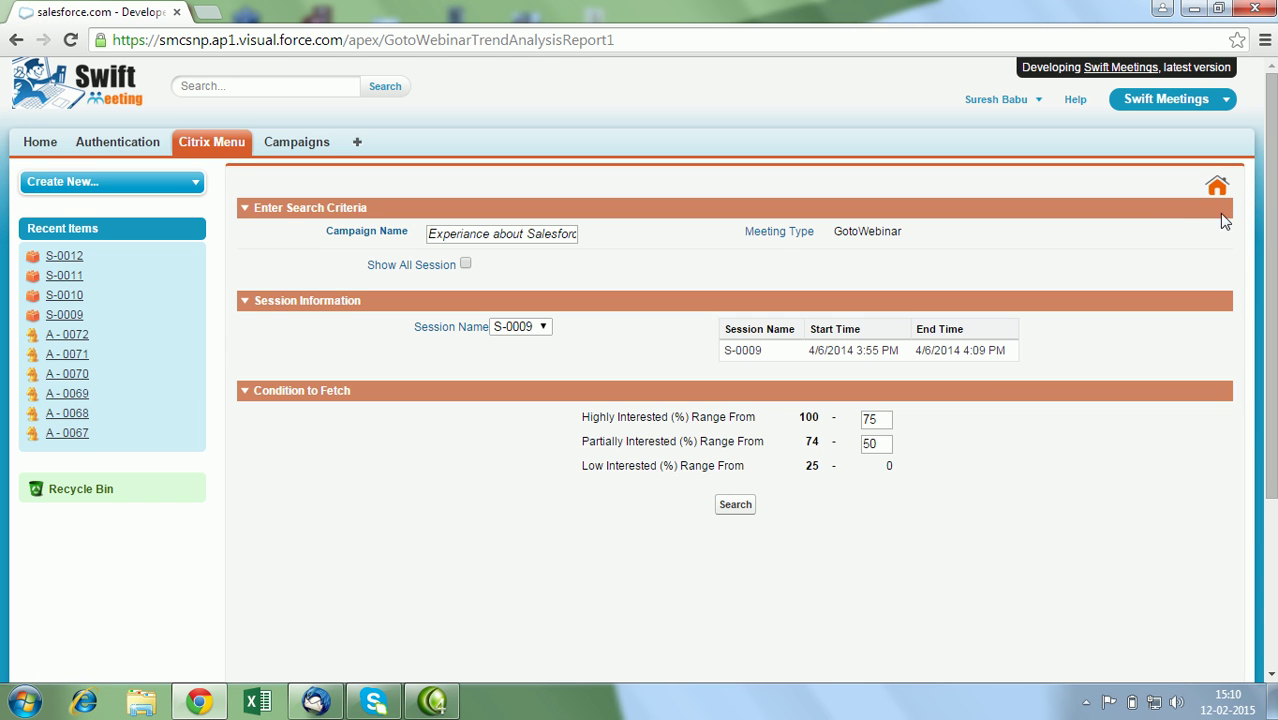
# Enable Show All Session and review per-session pie charts, e.g. S-0012: 7 less, 3 partially interested.
pyautogui.scroll(-1, 1270, 300)
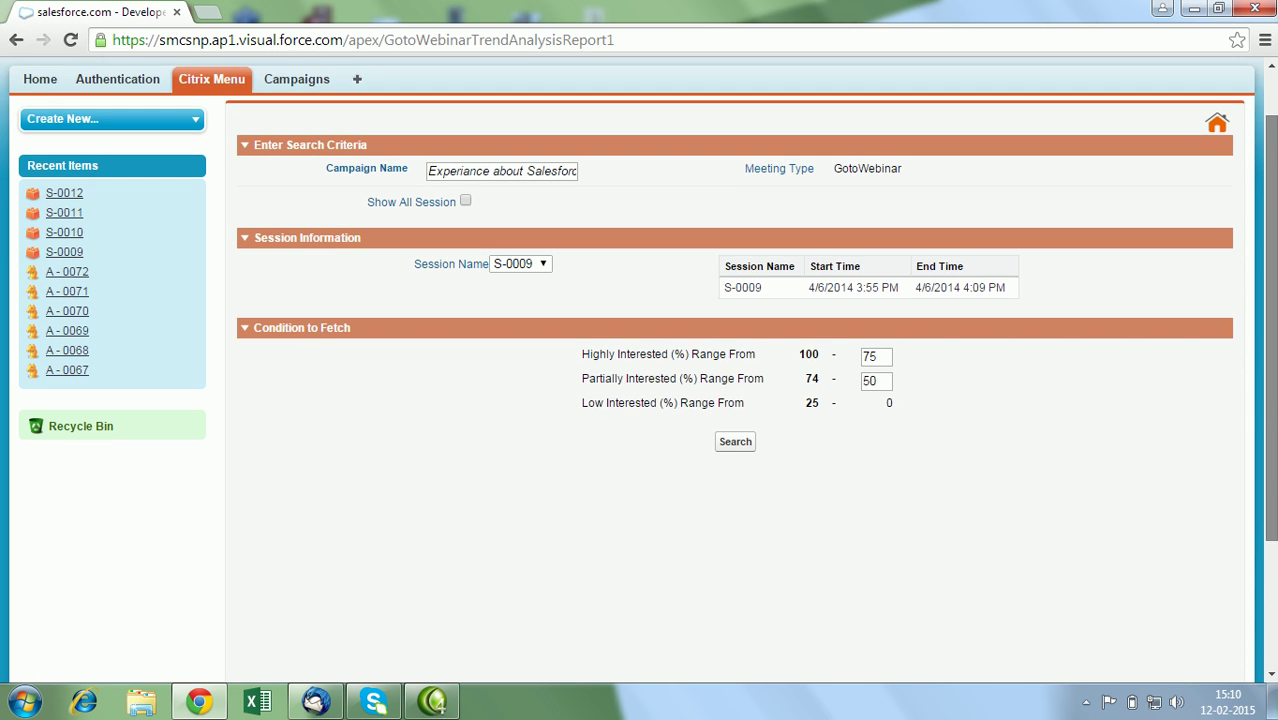
pyautogui.click(465, 202)
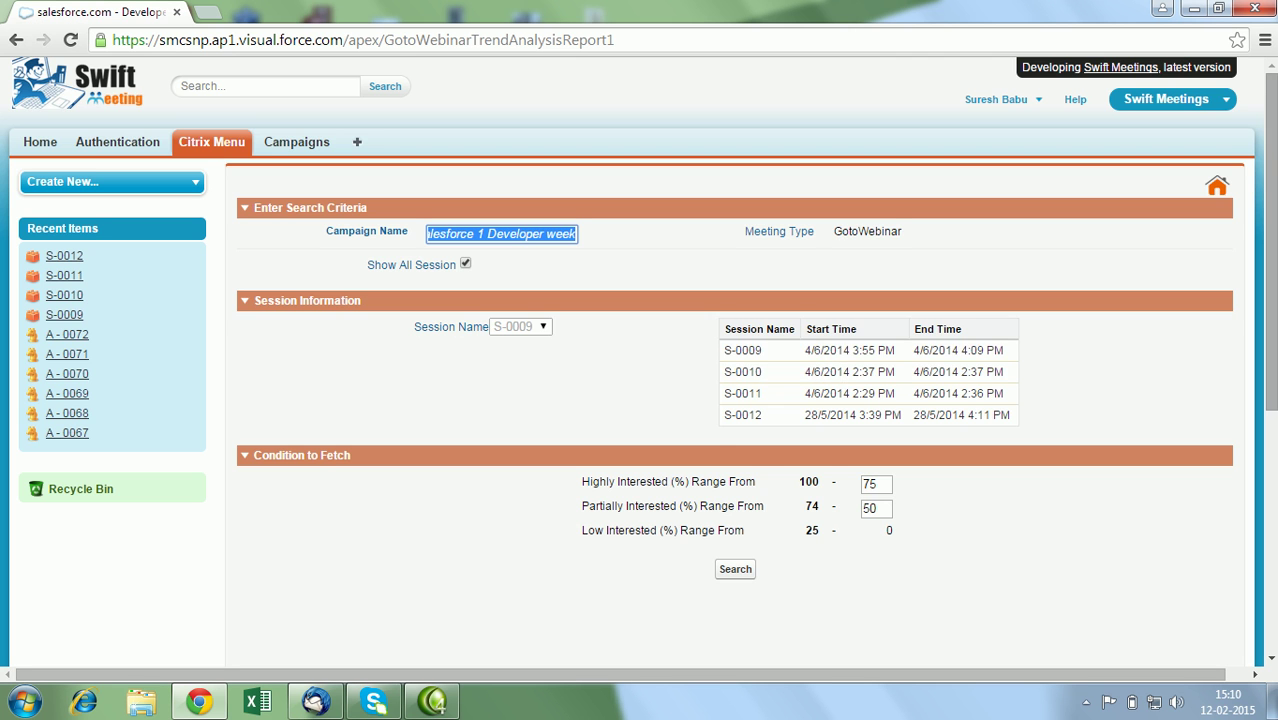
pyautogui.scroll(-3, 1195, 457)
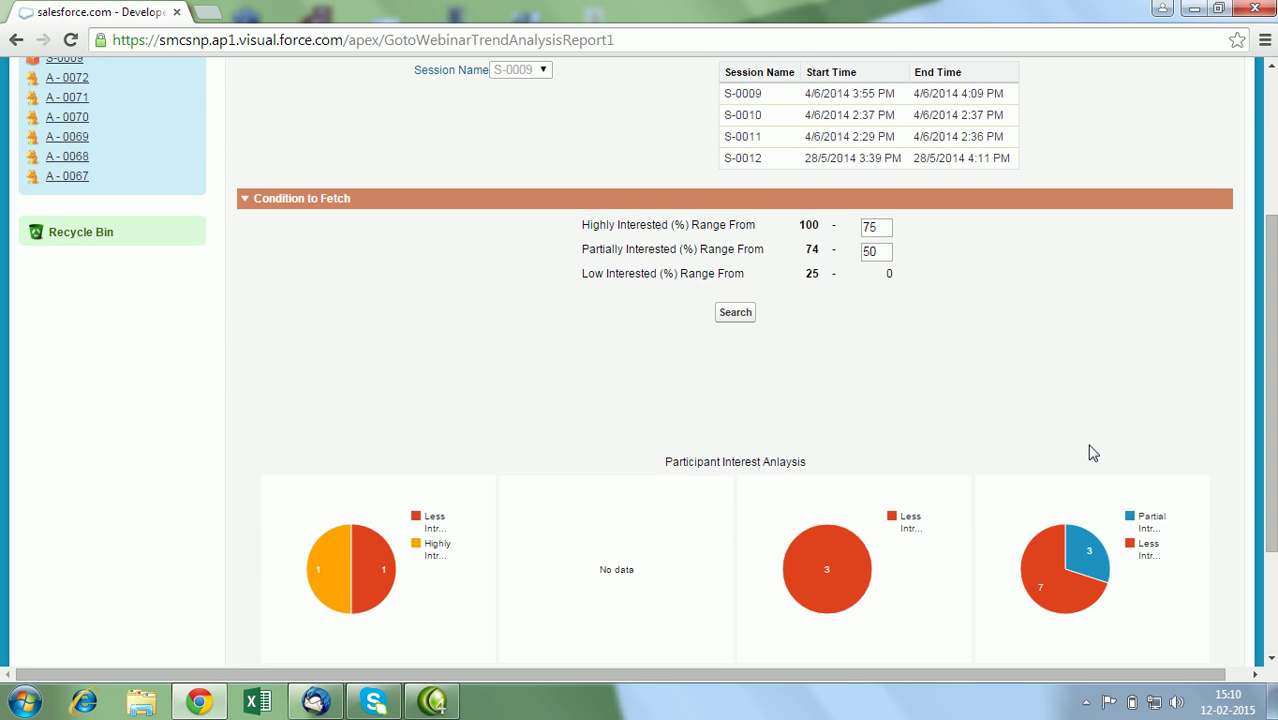
pyautogui.moveTo(1036, 575)
pyautogui.moveTo(1090, 553)
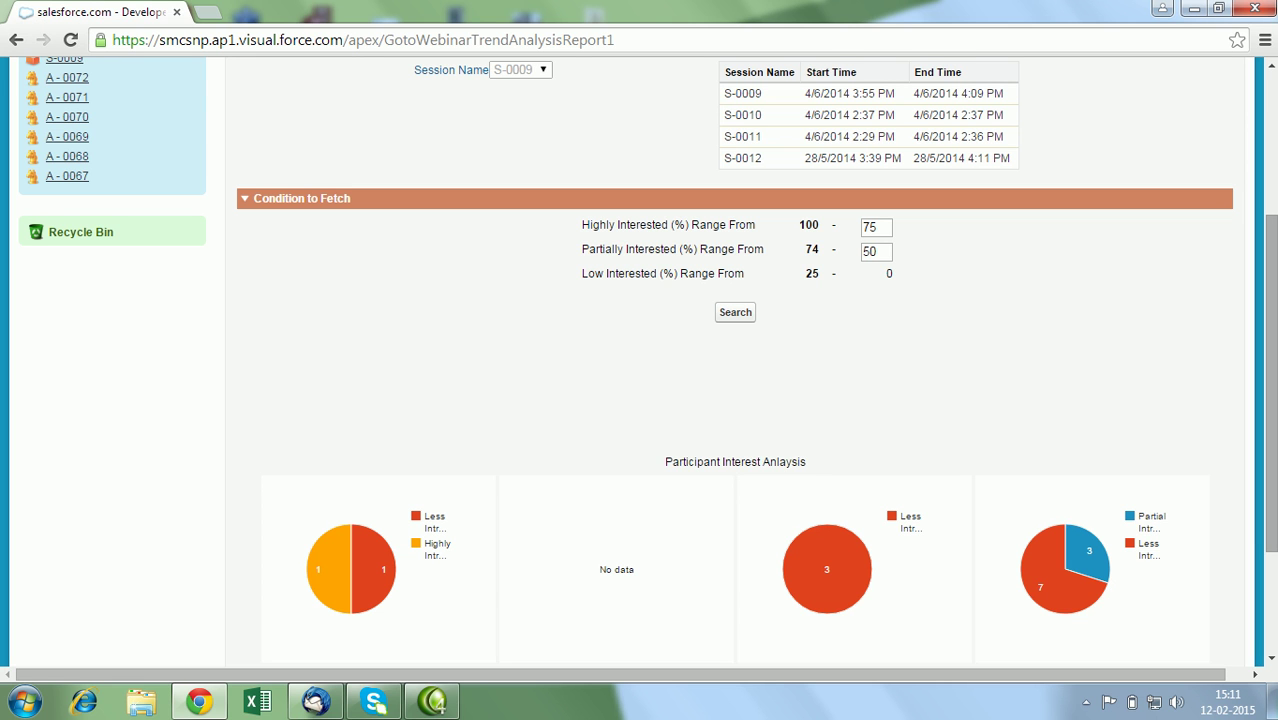
pyautogui.scroll(3, 735, 360)
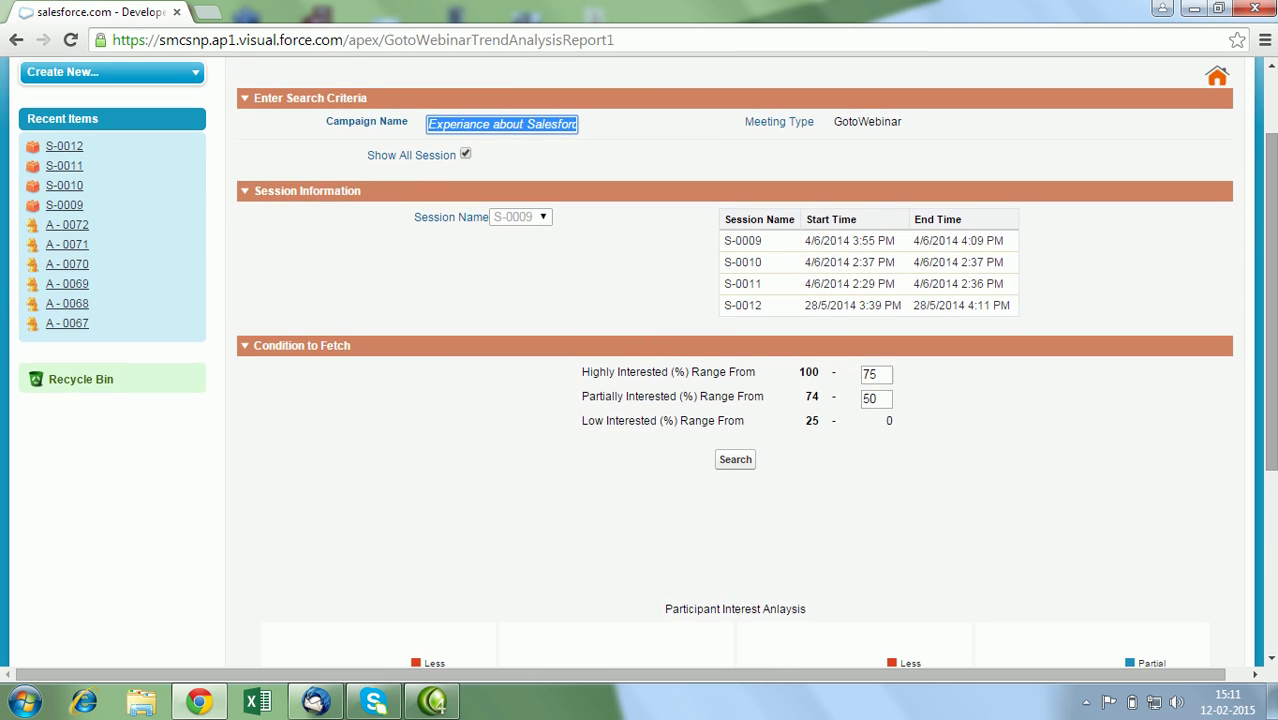
pyautogui.scroll(2, 1272, 240)
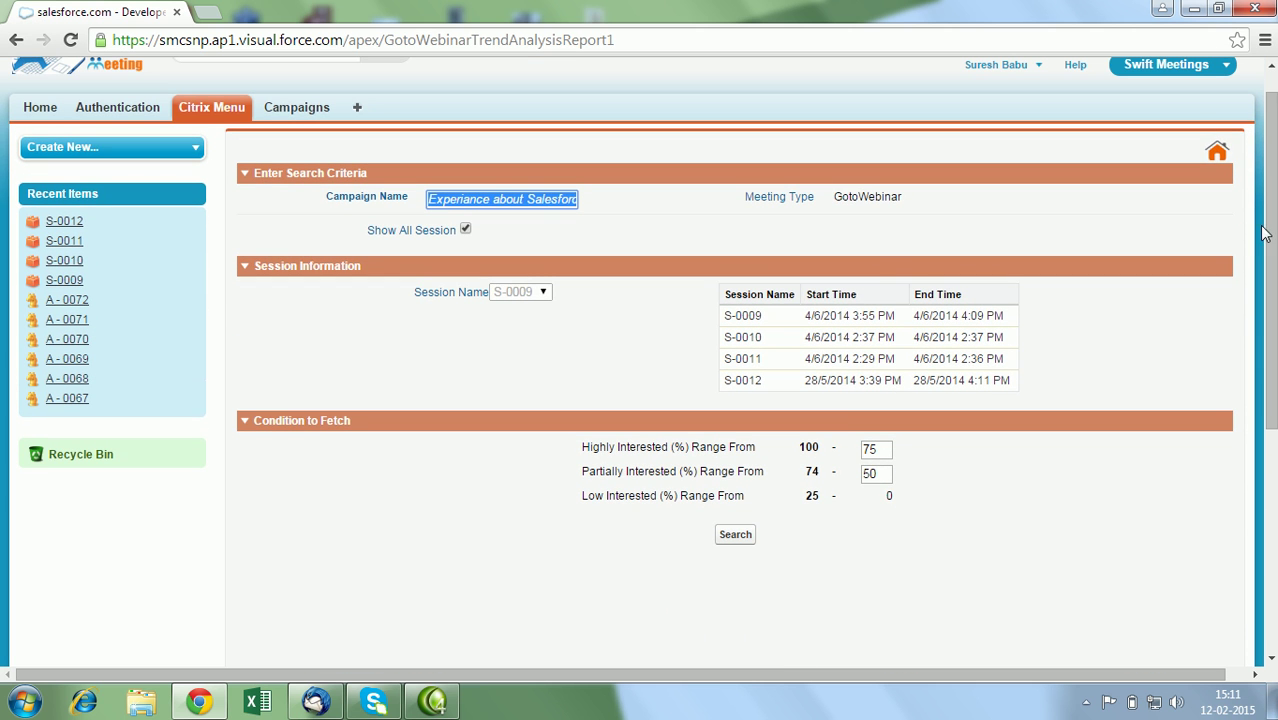
# Go back to the Citrix Product Application menu and scroll to its Analyse options.
pyautogui.click(1214, 154)
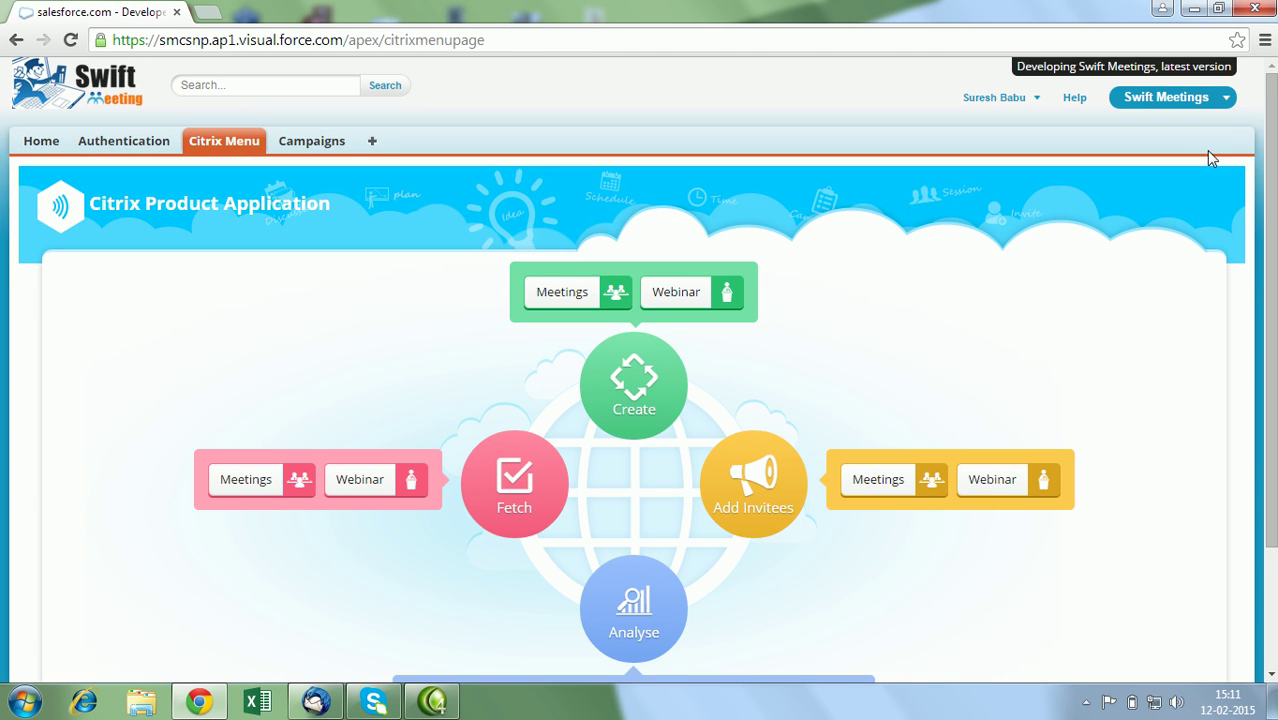
pyautogui.scroll(-1, 1274, 245)
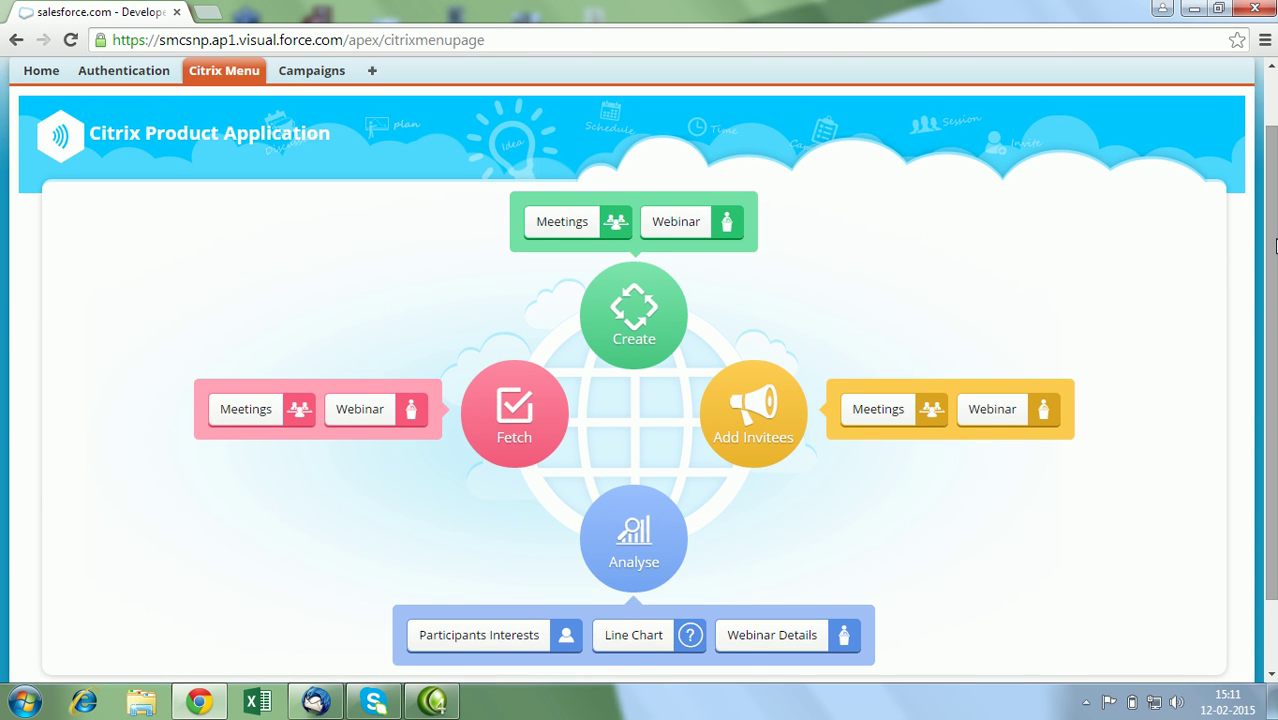